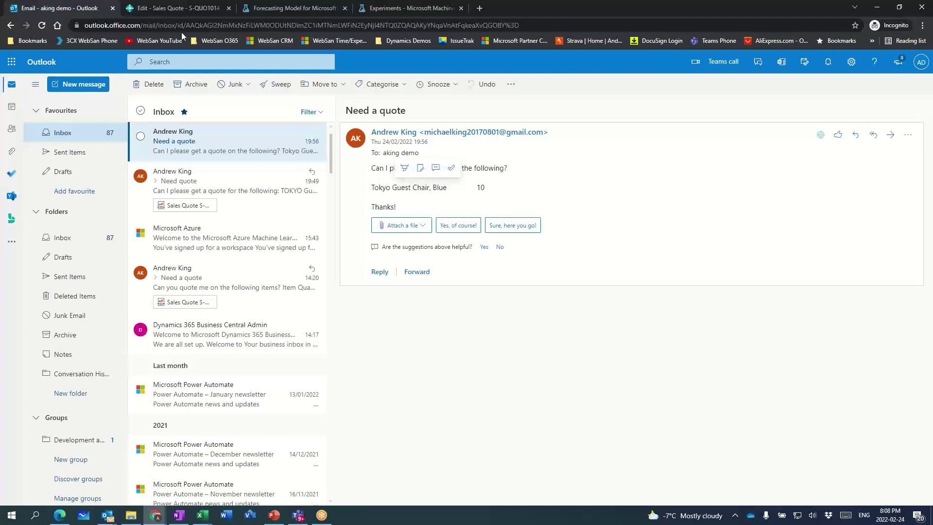
Switch to Business Central, close the open sales quote and the customer card, and return to the CRONUS Canada, Inc. home page
click(175, 8)
click(36, 88)
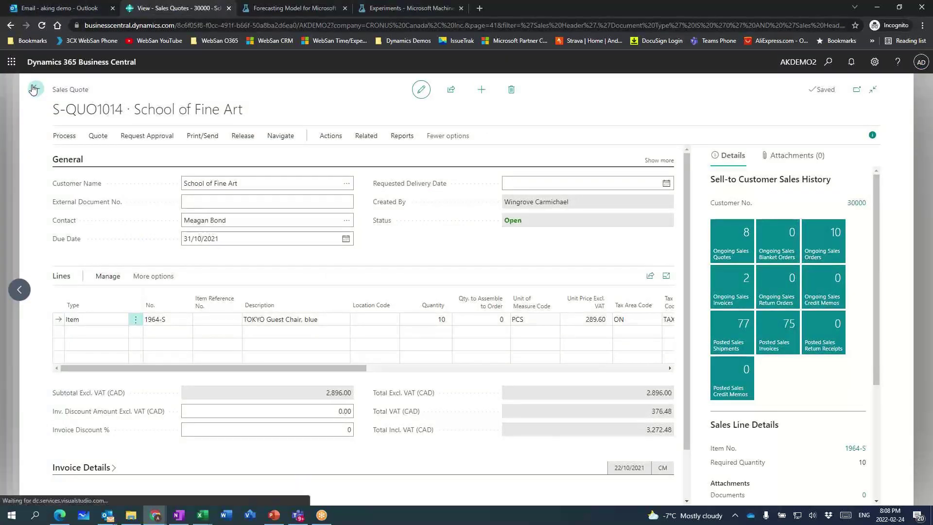
click(36, 90)
click(36, 89)
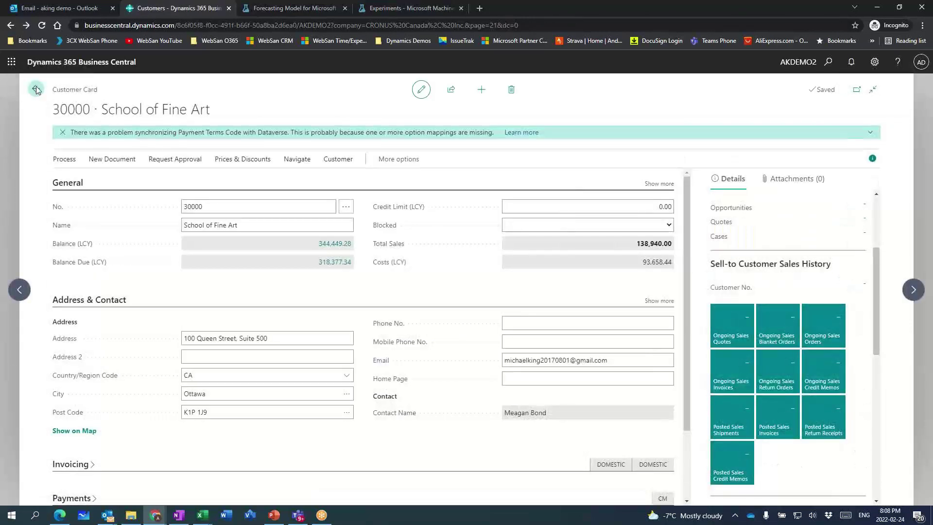
click(145, 92)
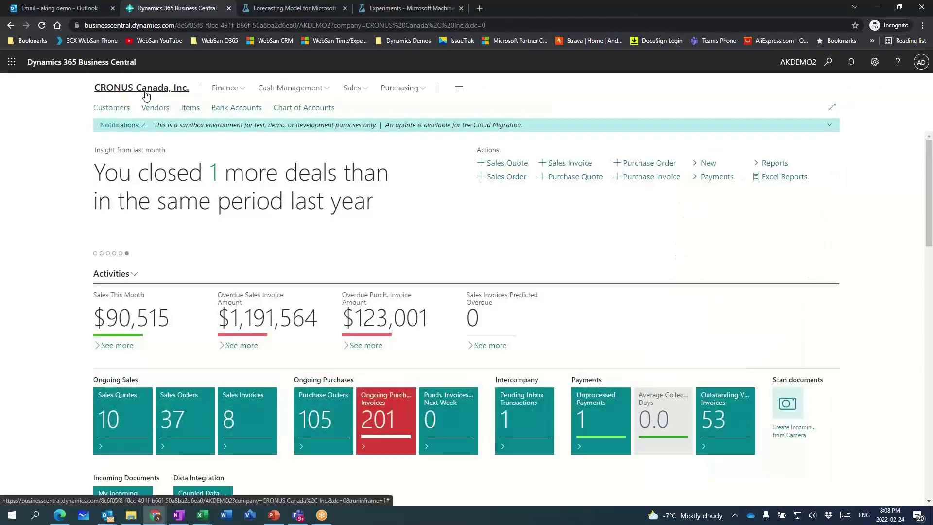
Go back to the "Need a quote" email in Outlook and open the Business Central contact insights for its sender
click(94, 10)
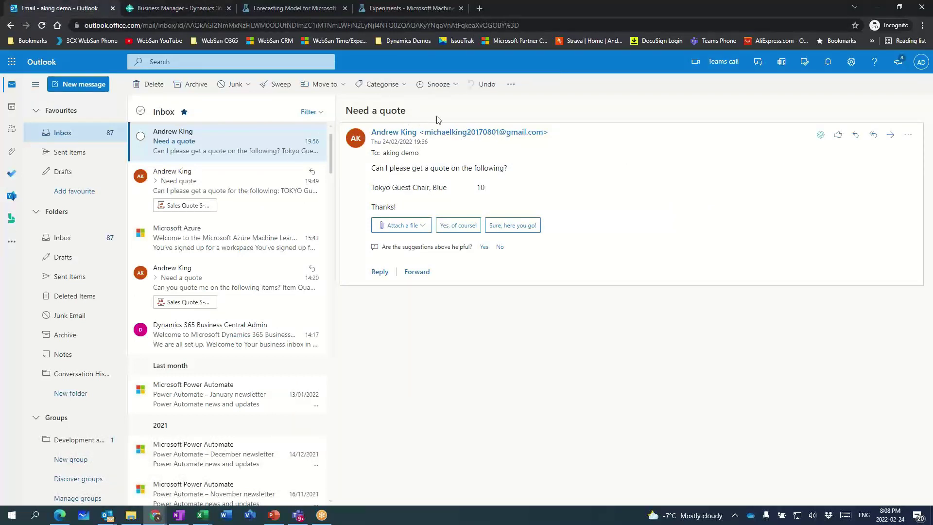
click(821, 138)
click(771, 186)
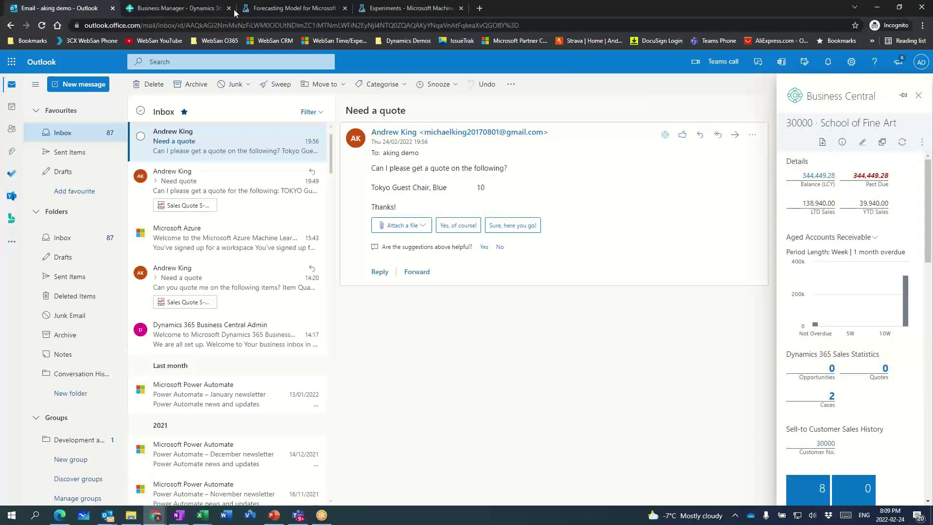
In Business Central, open the School of Fine Art customer card and examine its email field
click(180, 10)
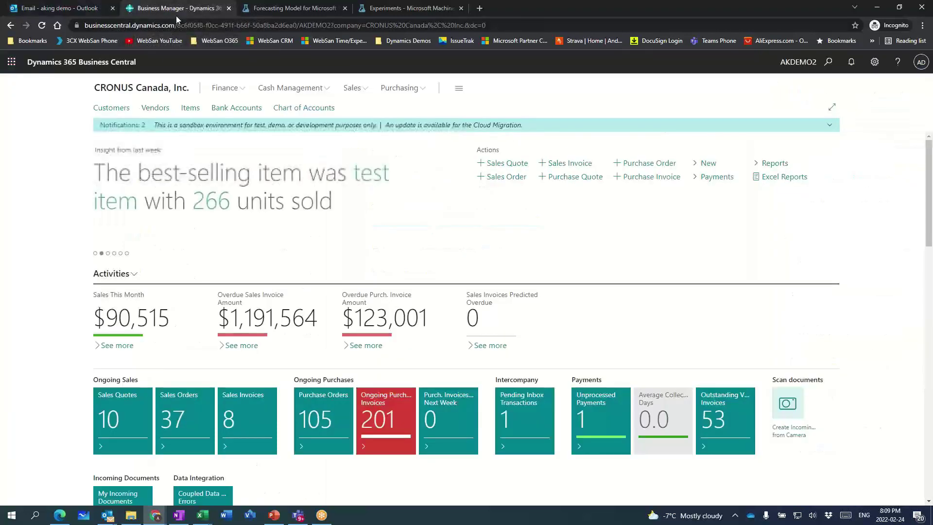
click(123, 113)
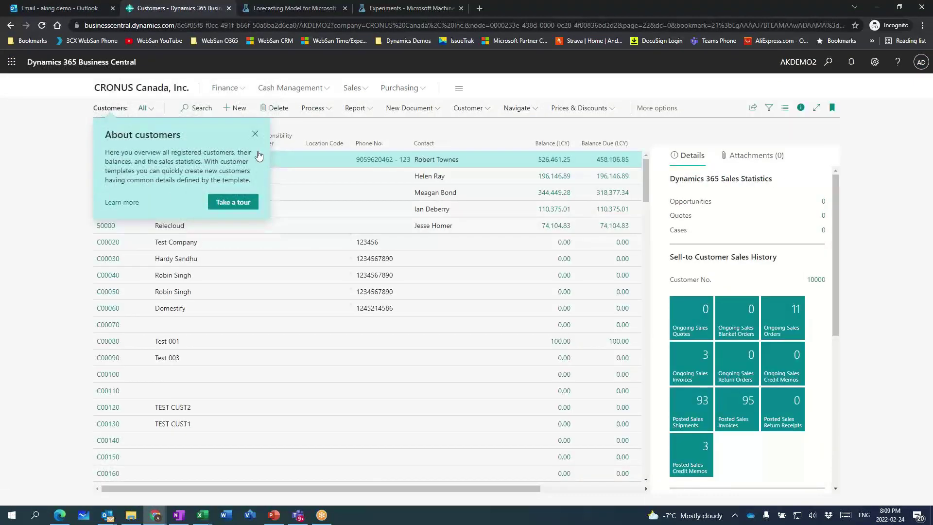
click(106, 193)
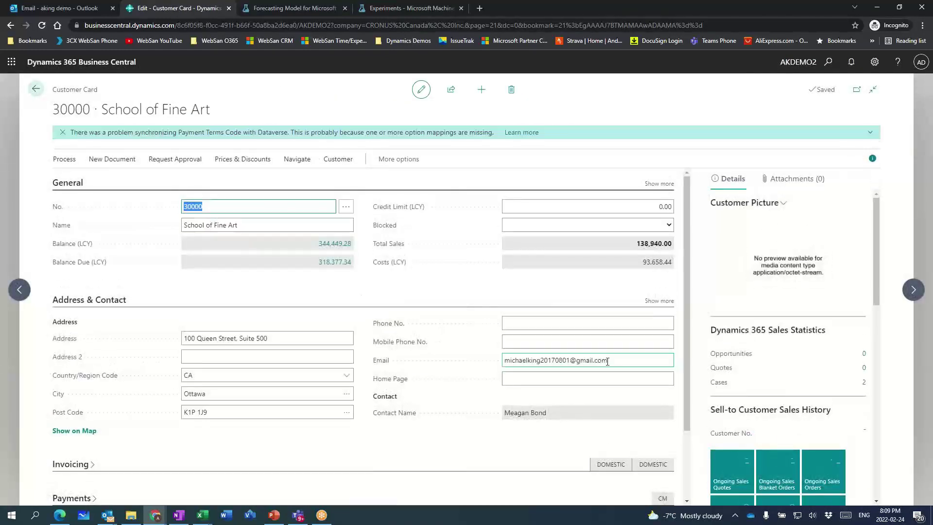
click(629, 359)
click(630, 358)
click(595, 361)
click(615, 359)
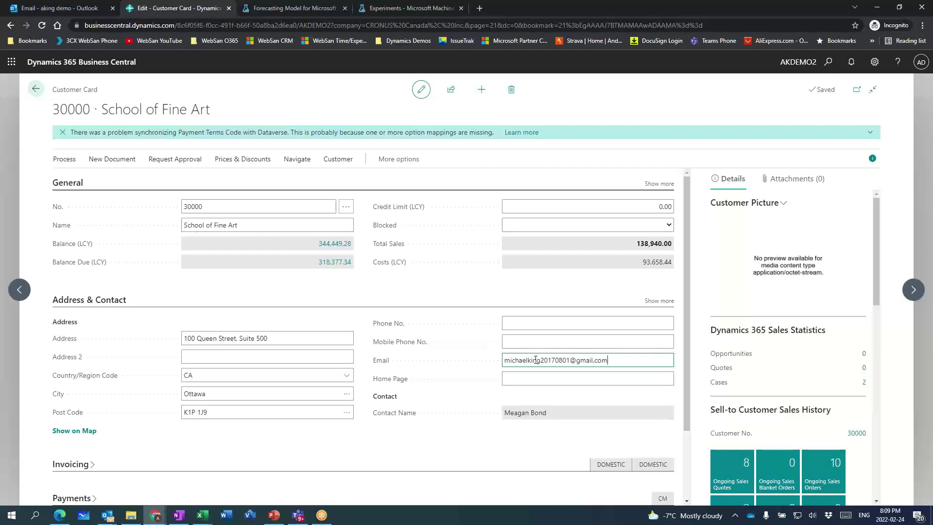
Return to the Outlook email, open the ledger entries behind the customer's balance, and pop them out into a separate window
click(73, 9)
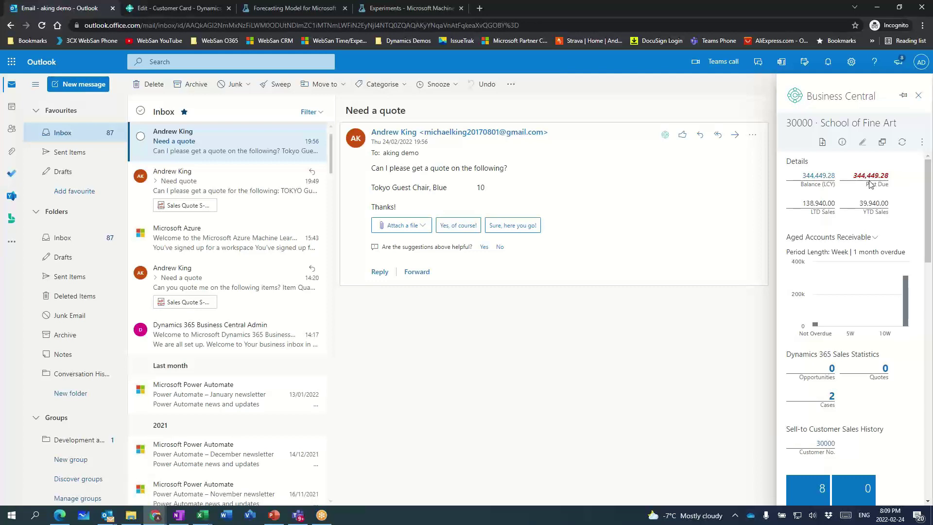
click(832, 183)
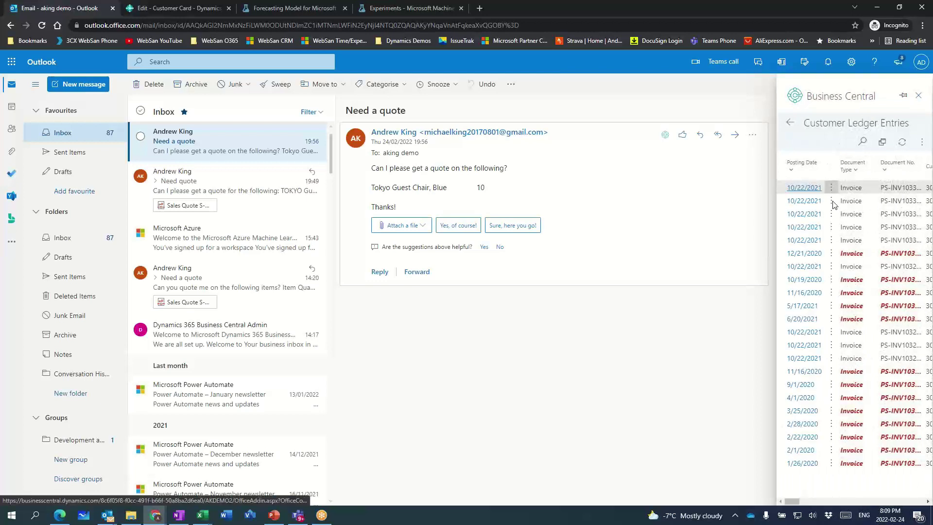
mouse_move(791, 500)
mouse_down()
mouse_move(819, 500)
mouse_move(802, 501)
mouse_up()
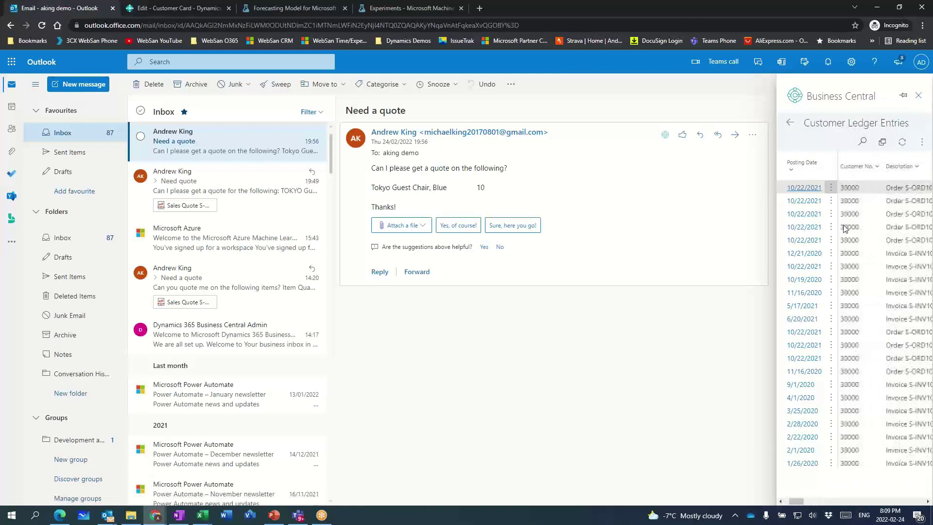
click(881, 142)
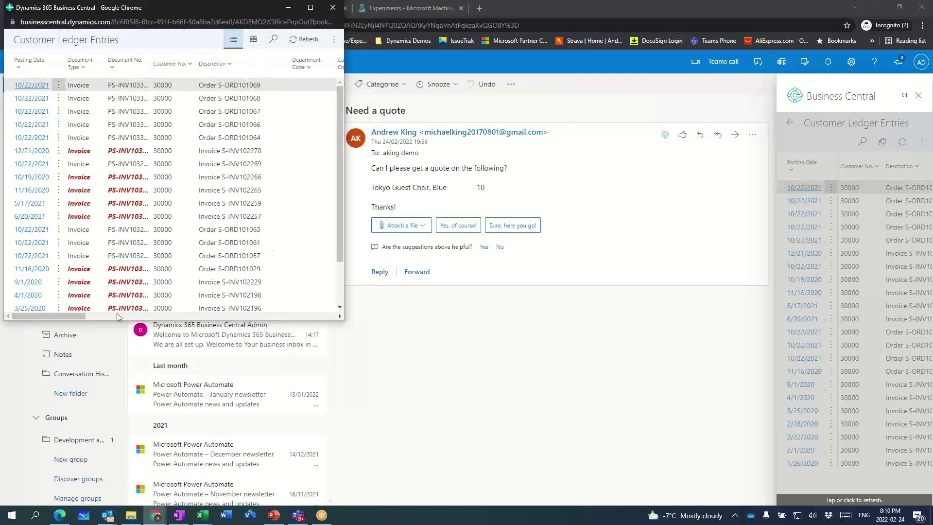
Look across the ledger entry columns in the separate window, close it, and return to the School of Fine Art overview
drag(82, 313, 211, 62)
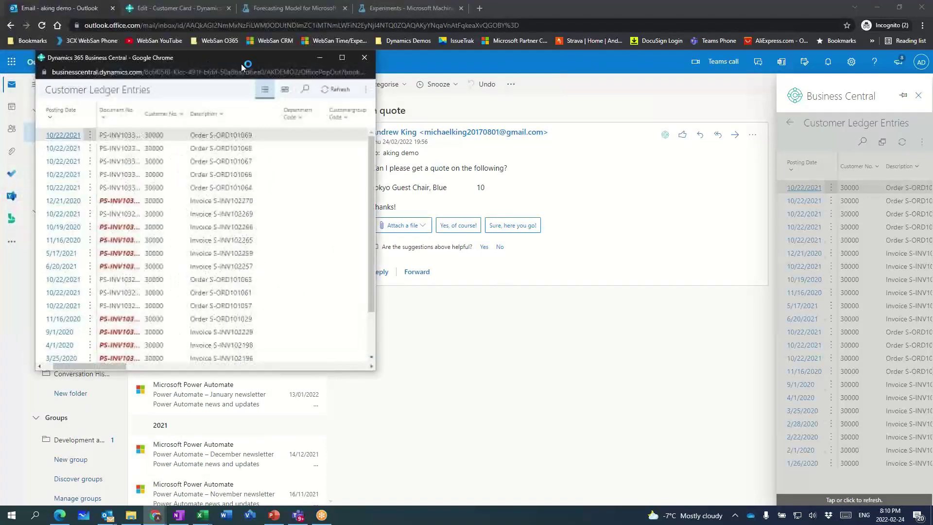
click(367, 57)
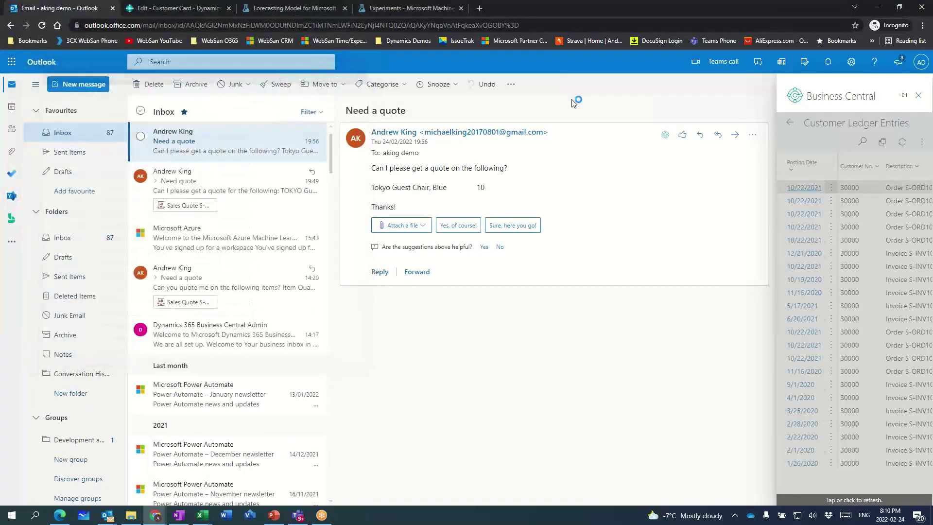
click(792, 126)
click(789, 122)
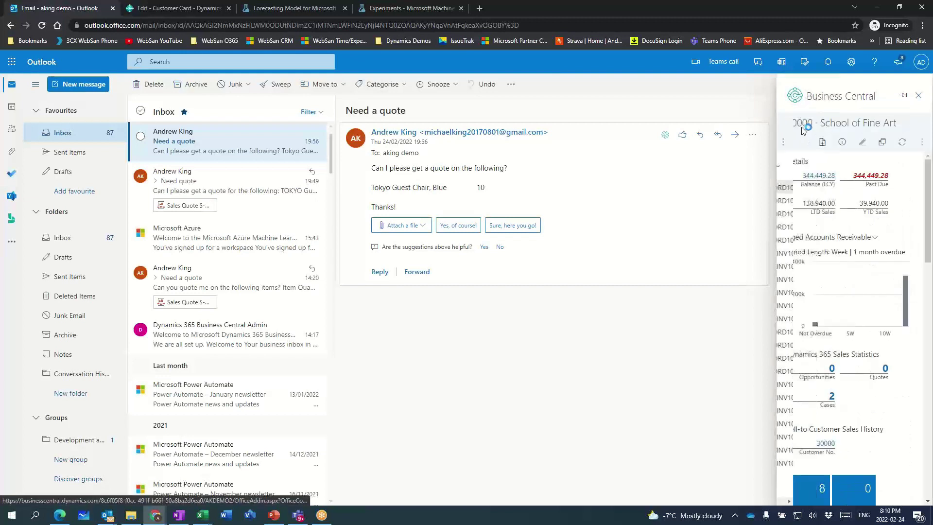
Examine the customer's sales history, customer statistics, payments and dimensions in the Business Central add-in
scroll(841, 264, down, 4)
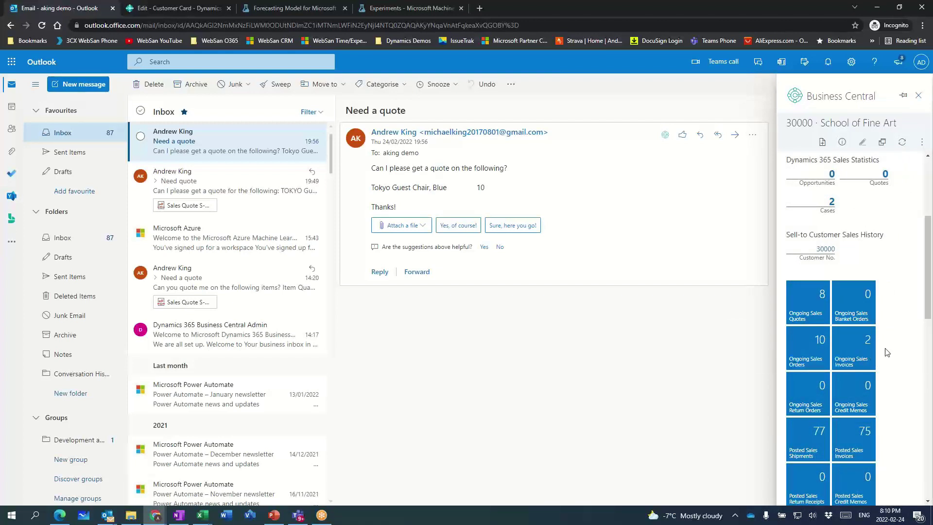
scroll(886, 352, down, 5)
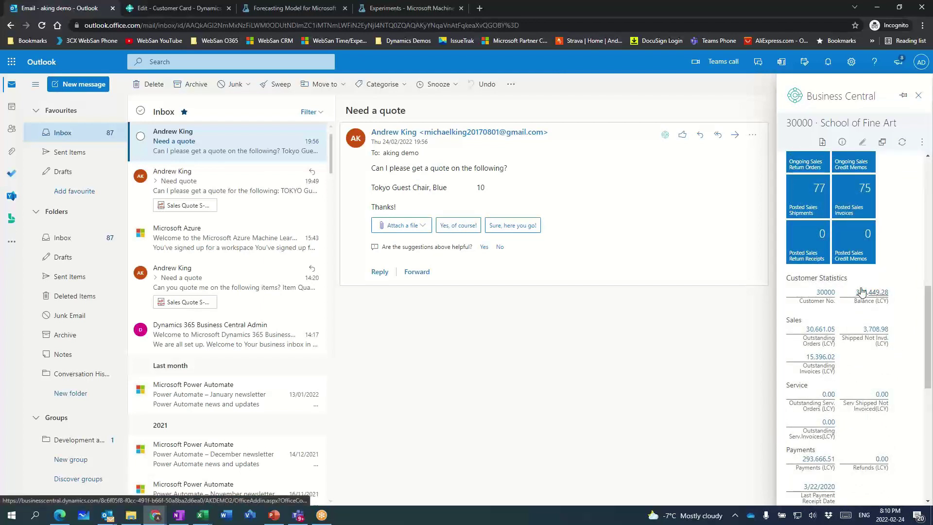
scroll(845, 330, down, 6)
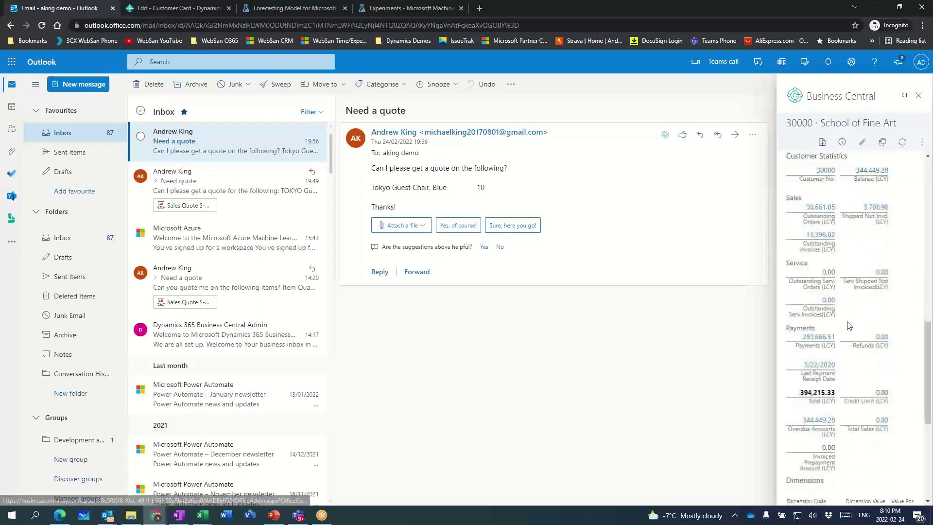
scroll(850, 319, up, 2)
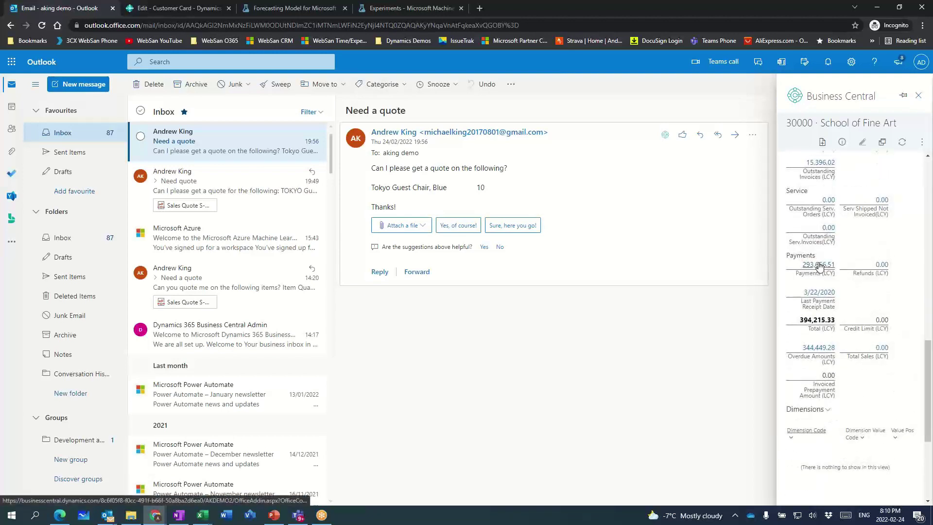
scroll(825, 317, up, 4)
scroll(839, 316, up, 3)
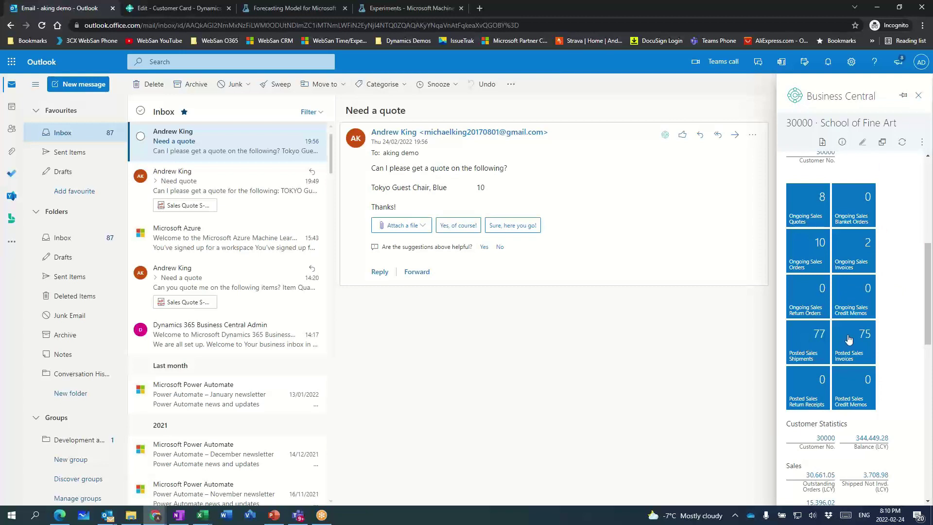
scroll(849, 338, up, 5)
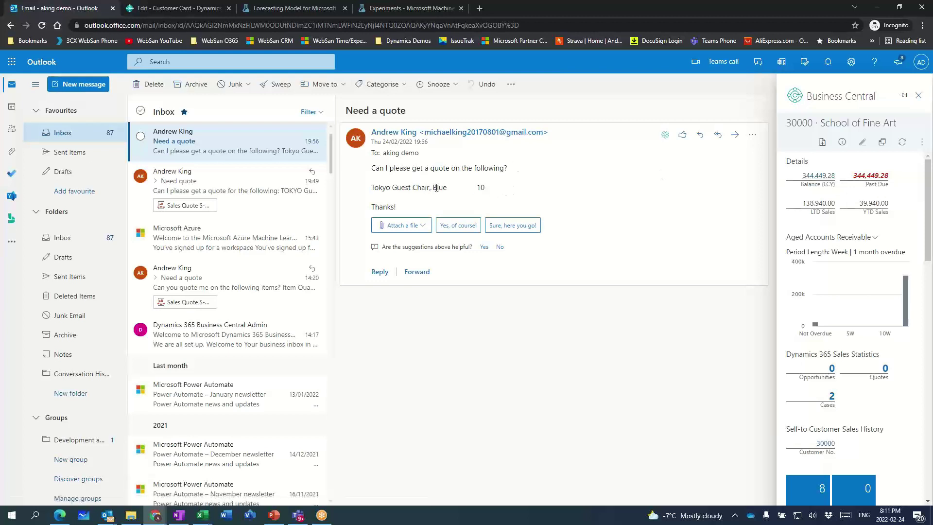
Create a sales quote for School of Fine Art from the email, resolving the "Blue" suggestion to item 1964-S and adding that line
click(822, 141)
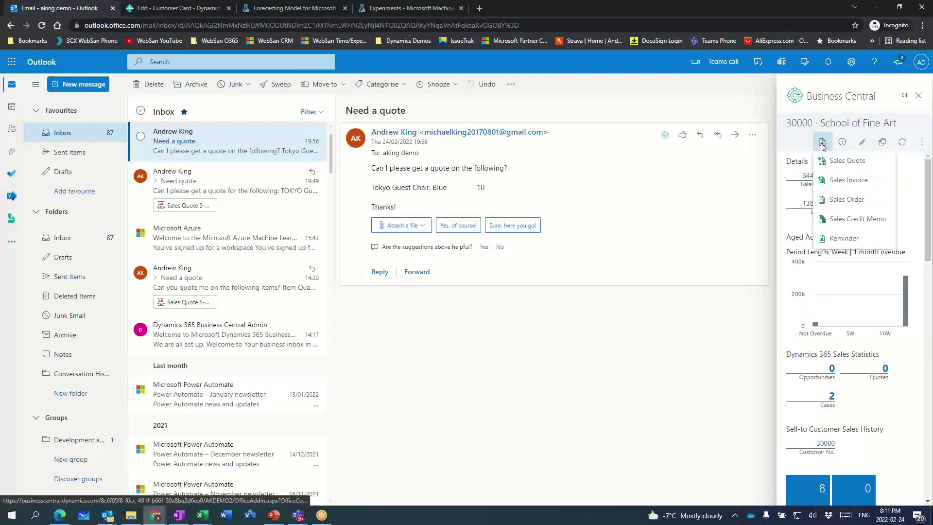
click(843, 162)
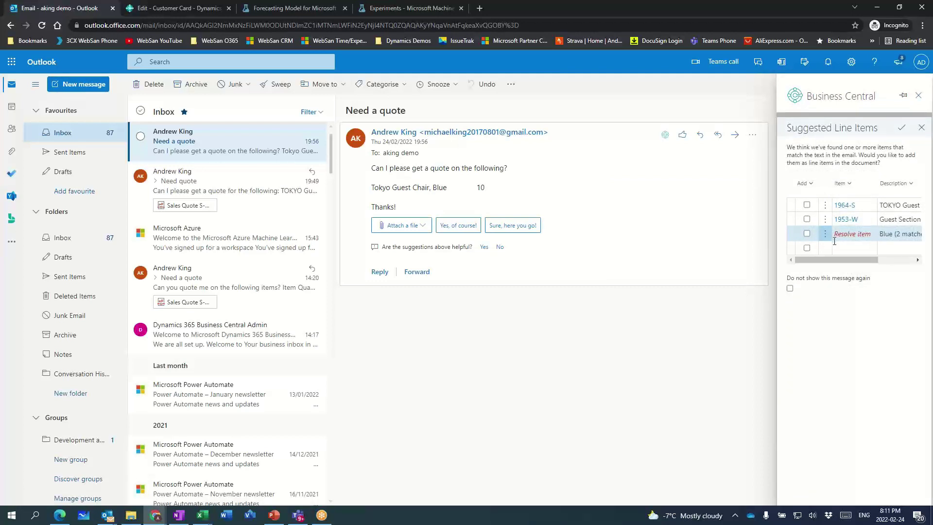
mouse_move(818, 260)
mouse_down()
mouse_move(852, 265)
mouse_move(821, 267)
mouse_up()
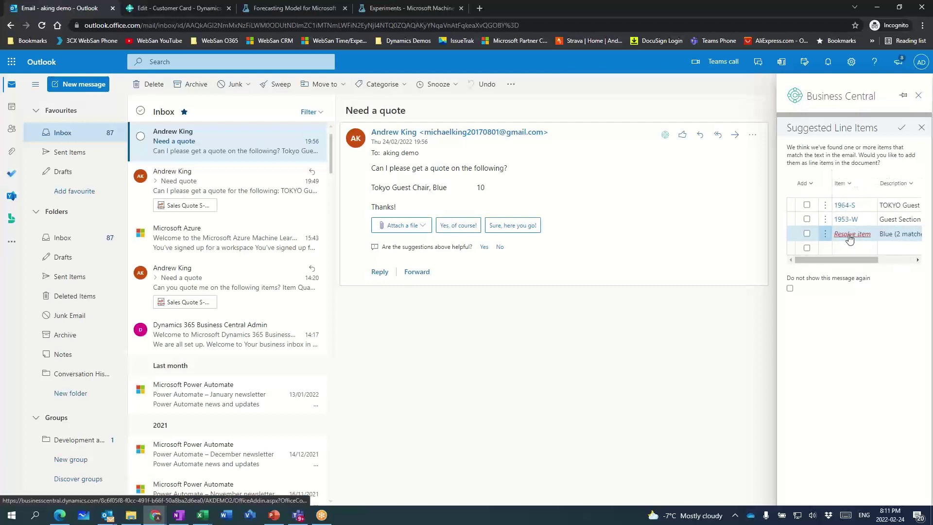
click(851, 234)
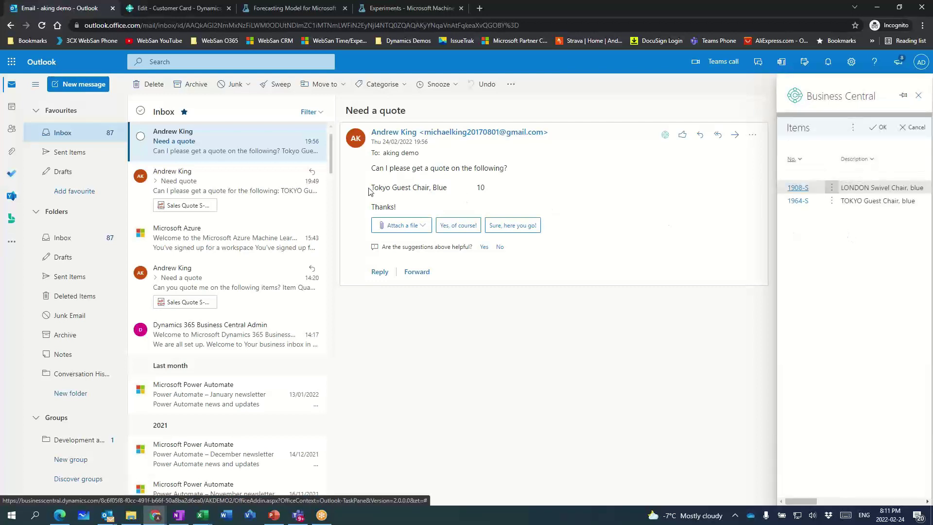
click(798, 201)
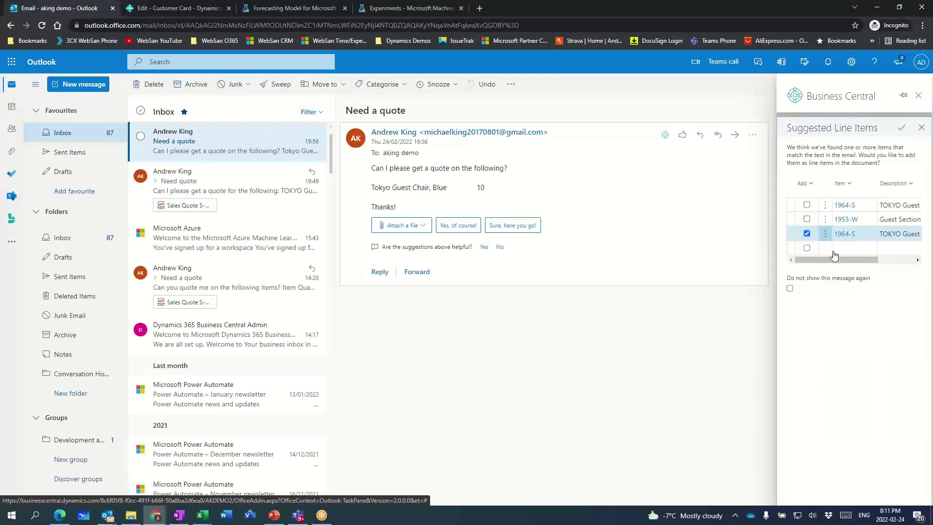
click(900, 130)
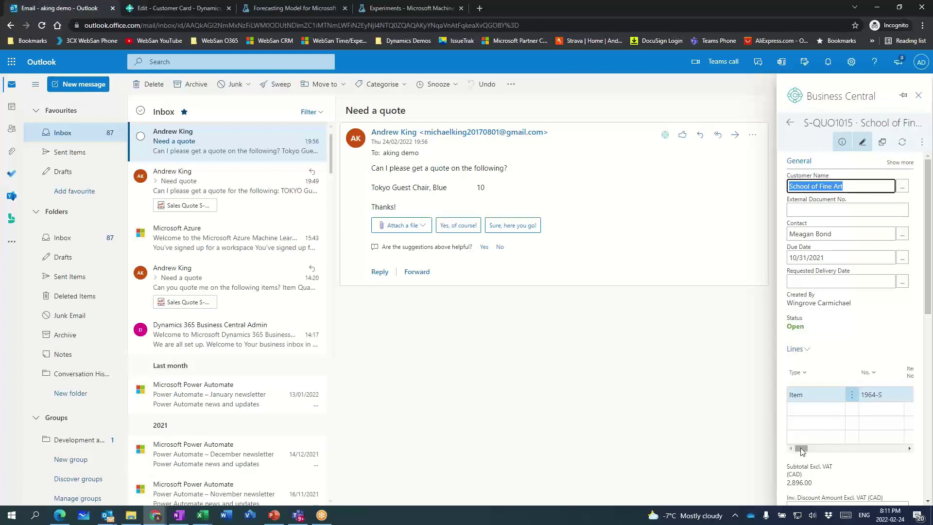
Examine the new quote's item line through to its line amount, plus the subtotal and due date
drag(804, 449, 860, 451)
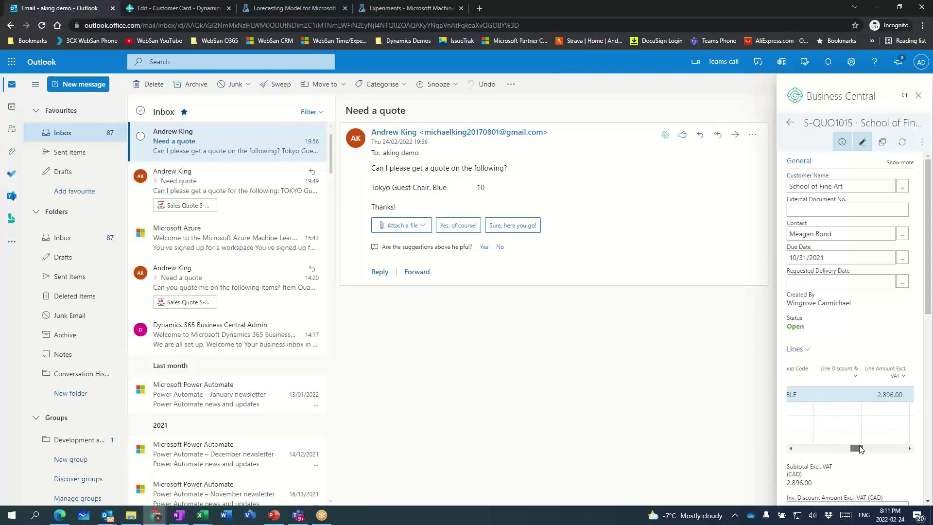
scroll(832, 461, down, 1)
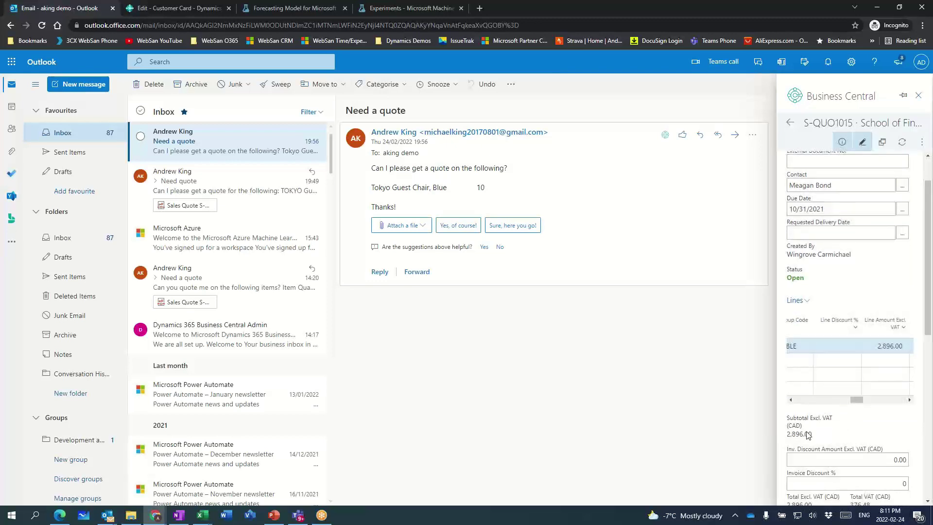
click(800, 400)
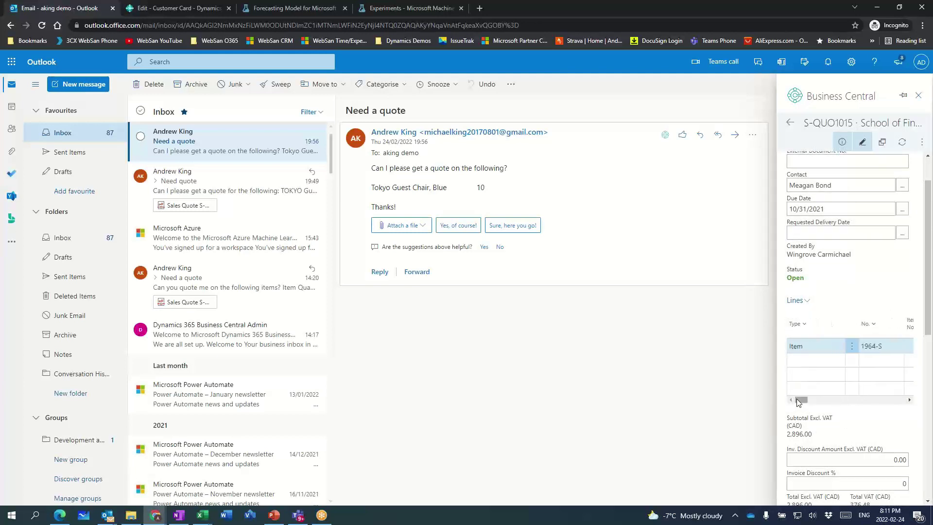
scroll(816, 299, up, 1)
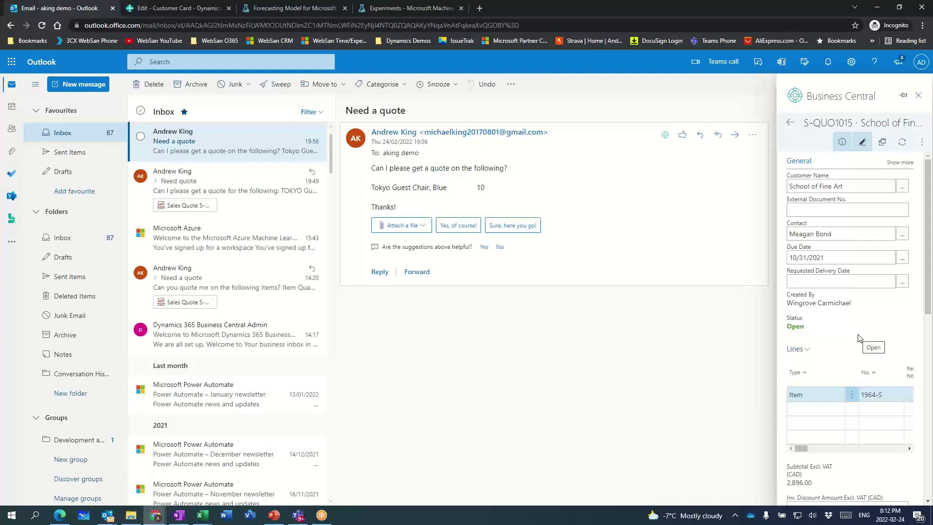
click(829, 257)
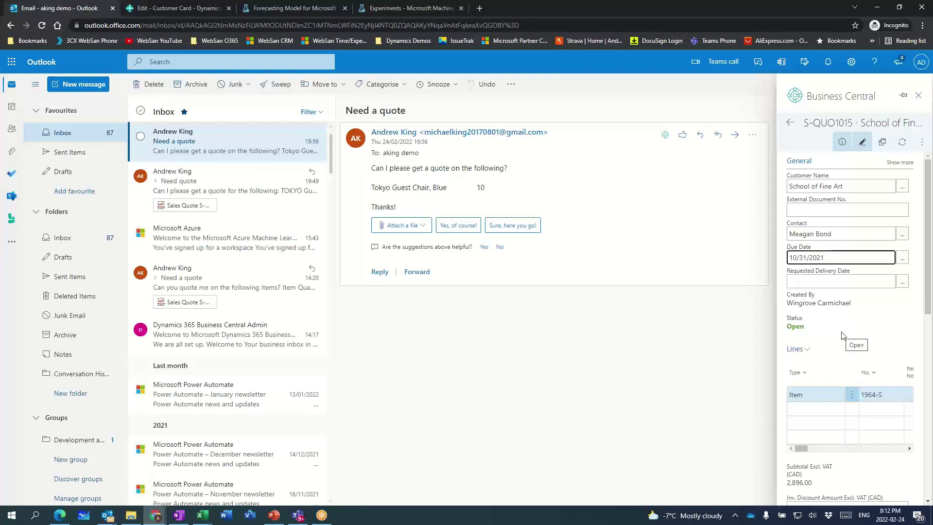
Show the quote's details and examine the customer sales history, the required quantity and the item availability for the line
click(842, 144)
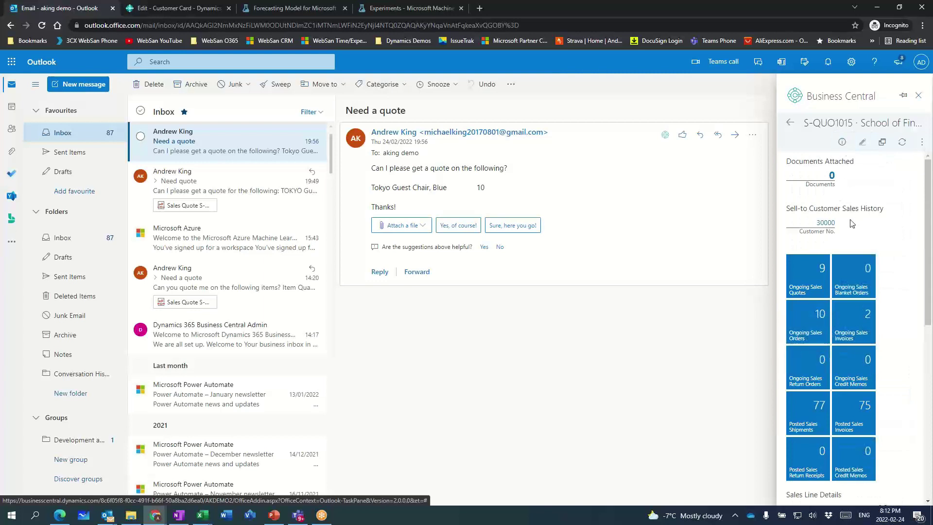
scroll(829, 252, down, 2)
scroll(829, 252, down, 5)
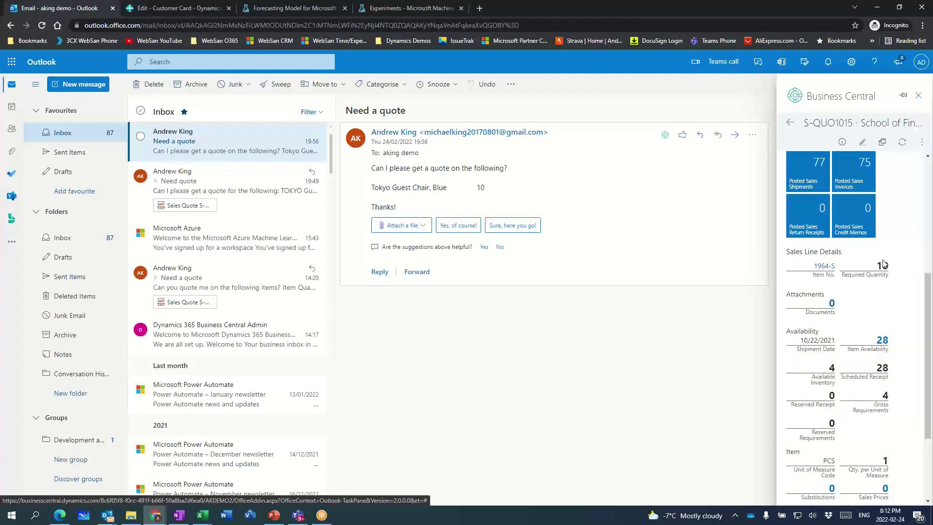
Examine the line's availability and item details, close the quote's details, and look over the actions available for the quote
scroll(883, 263, down, 1)
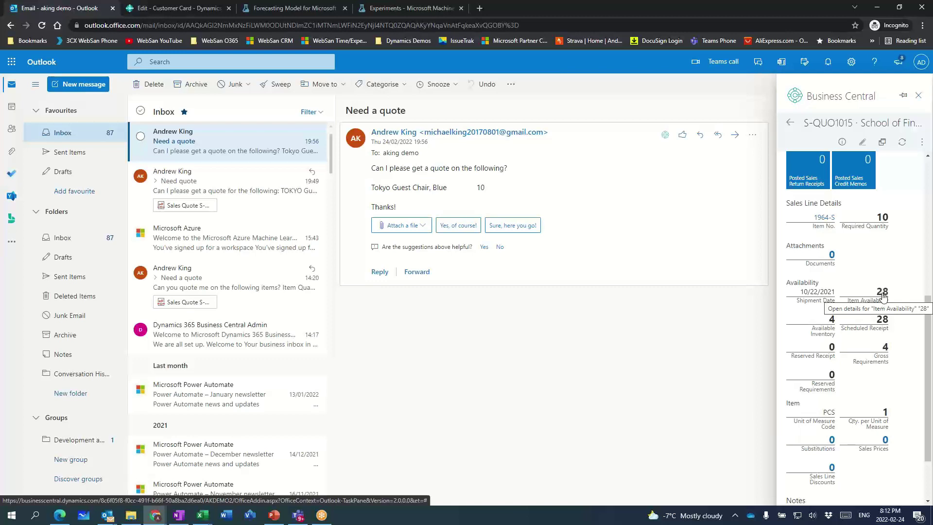
scroll(882, 291, up, 5)
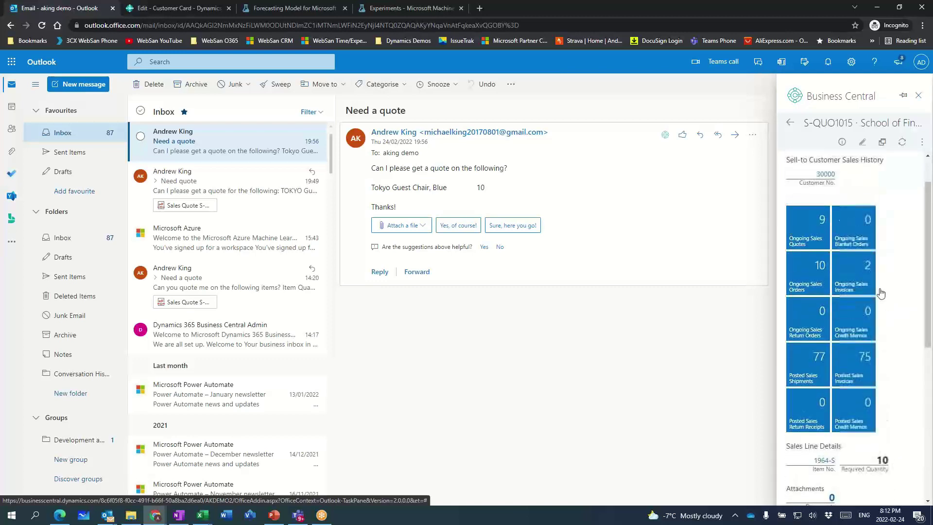
click(844, 144)
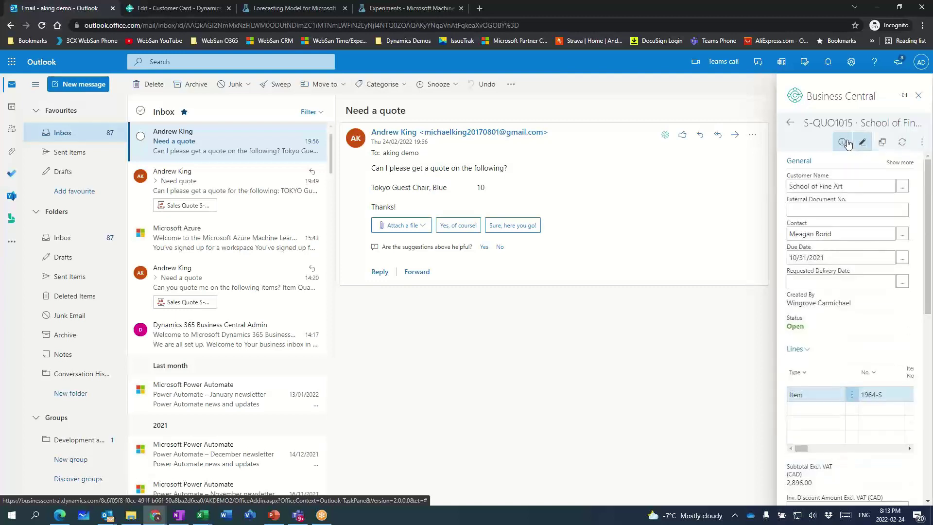
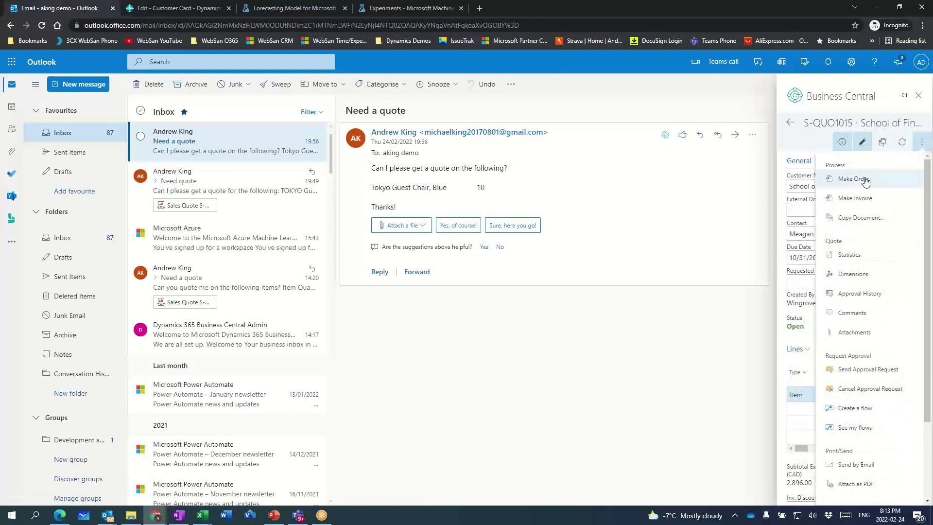
click(816, 138)
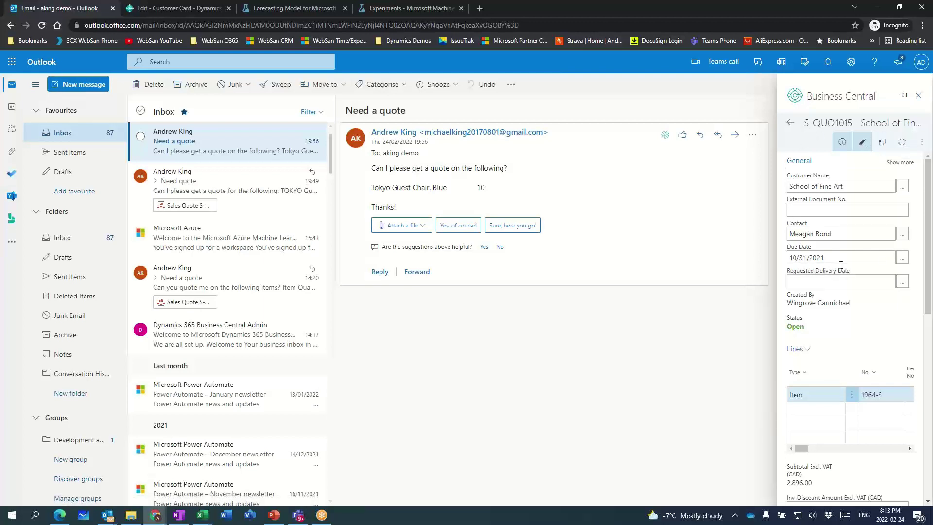
Email the sales quote PDF to the customer as a reply to the "Need a quote" message, checking the draft before sending
click(922, 144)
scroll(855, 292, down, 2)
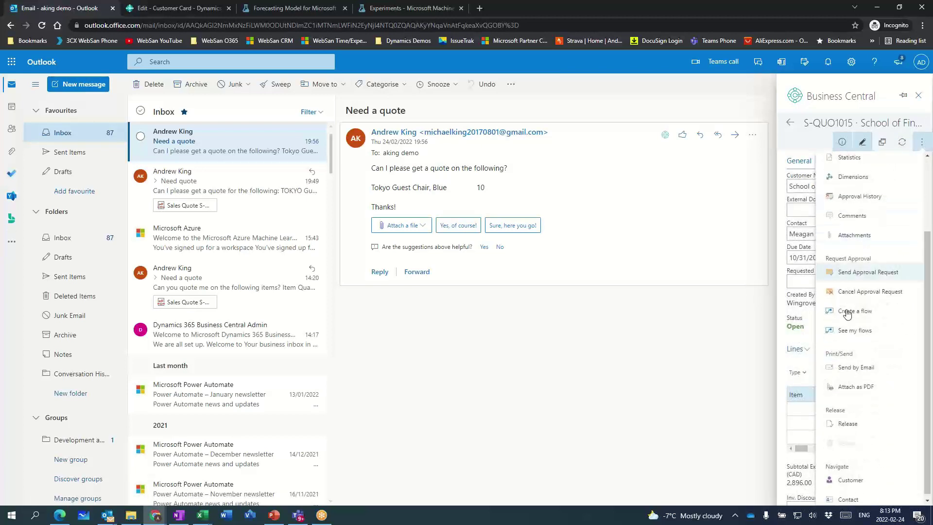
click(849, 369)
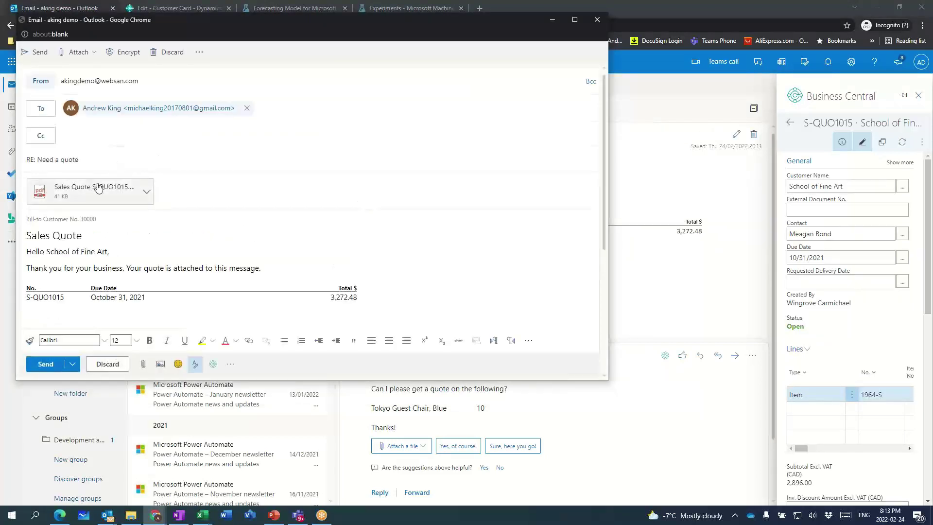
scroll(289, 239, down, 1)
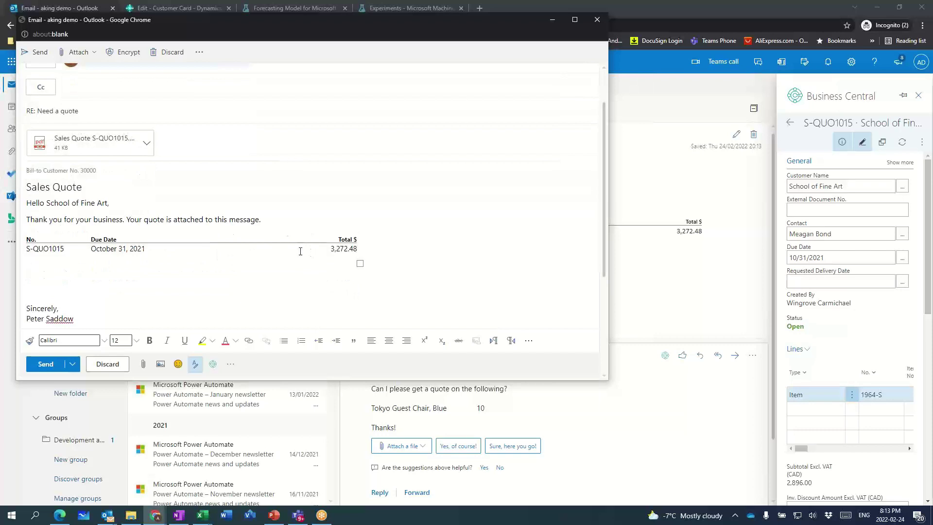
scroll(301, 251, up, 1)
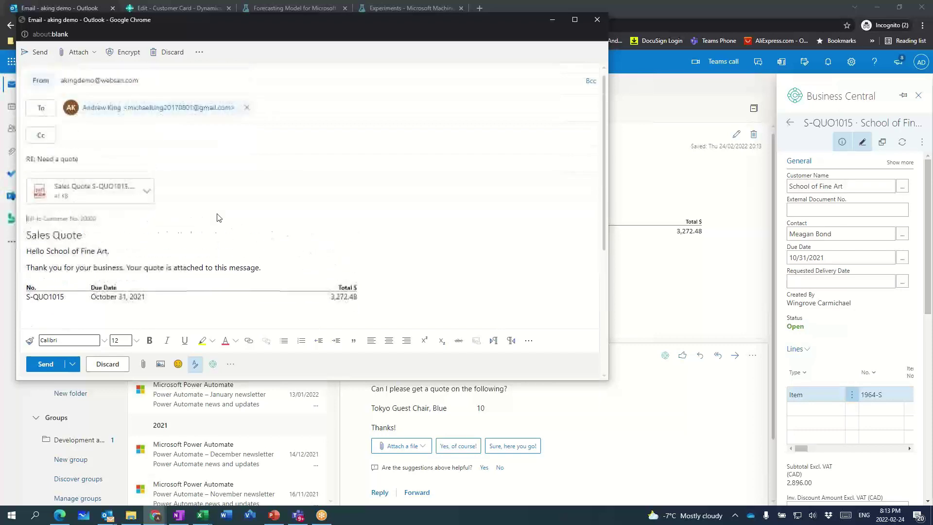
click(37, 52)
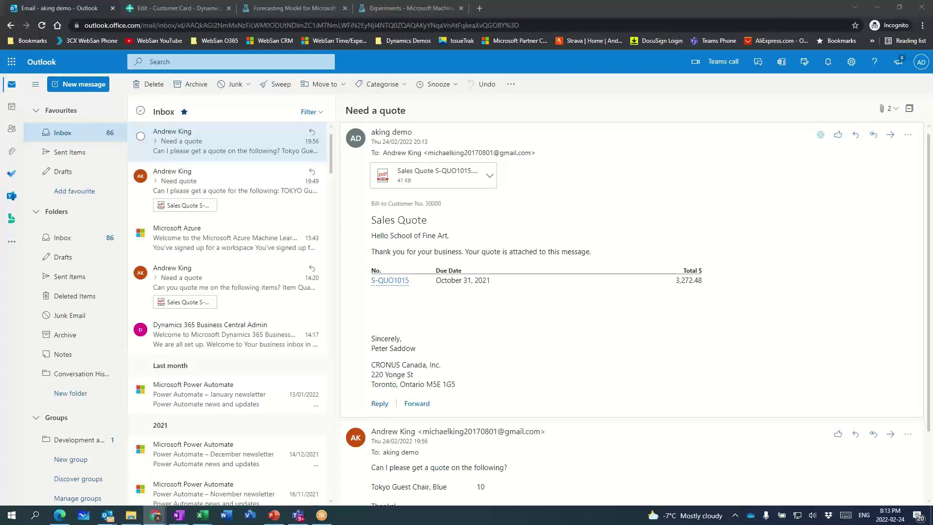
Switch to the customer's Gmail inbox and examine the received quote email and its attached sales quote PDF
key(alt+Tab)
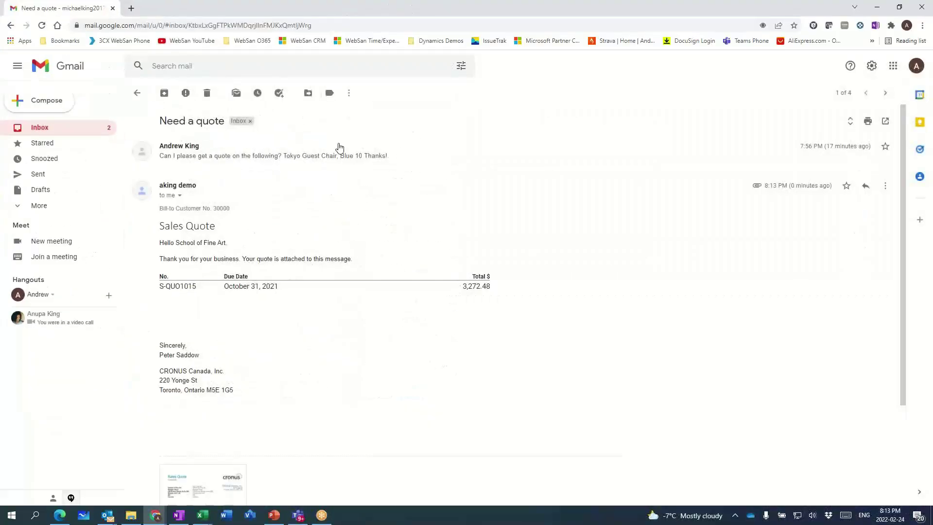
scroll(224, 272, down, 3)
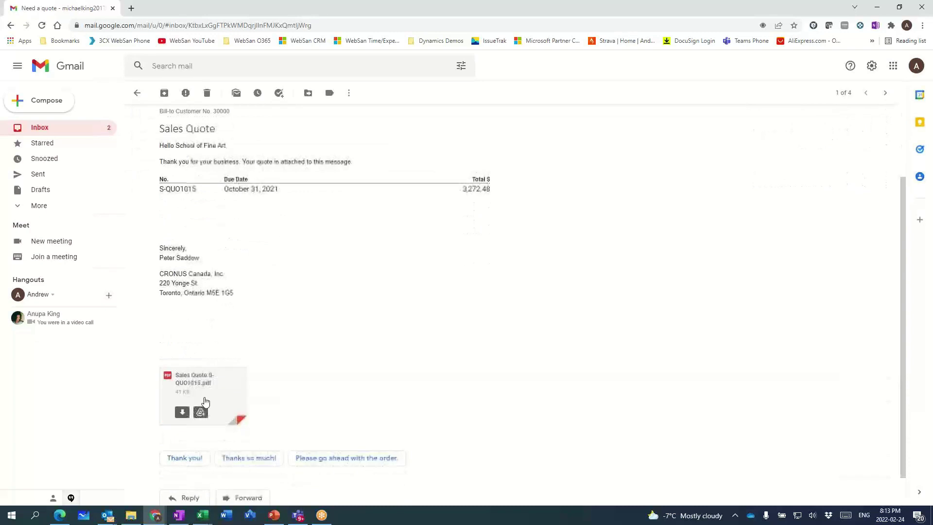
click(202, 397)
scroll(453, 215, down, 3)
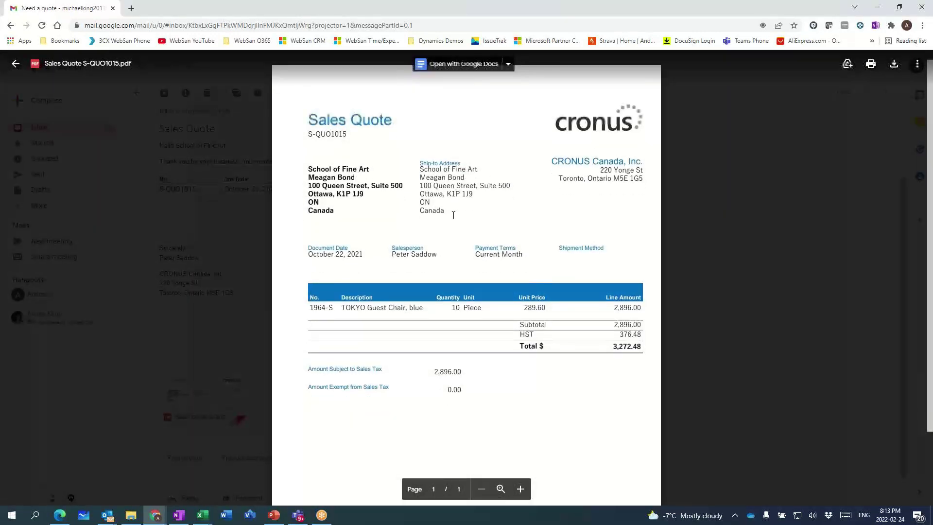
scroll(453, 216, up, 2)
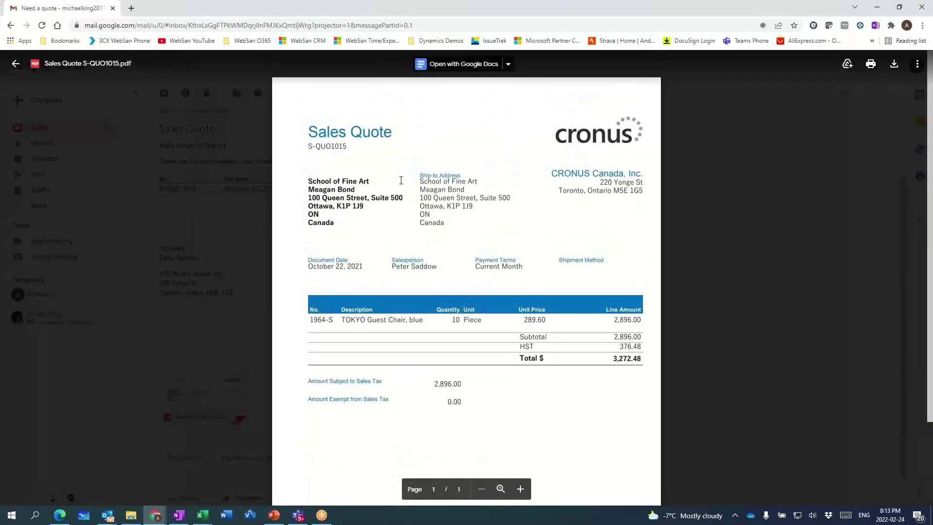
click(112, 9)
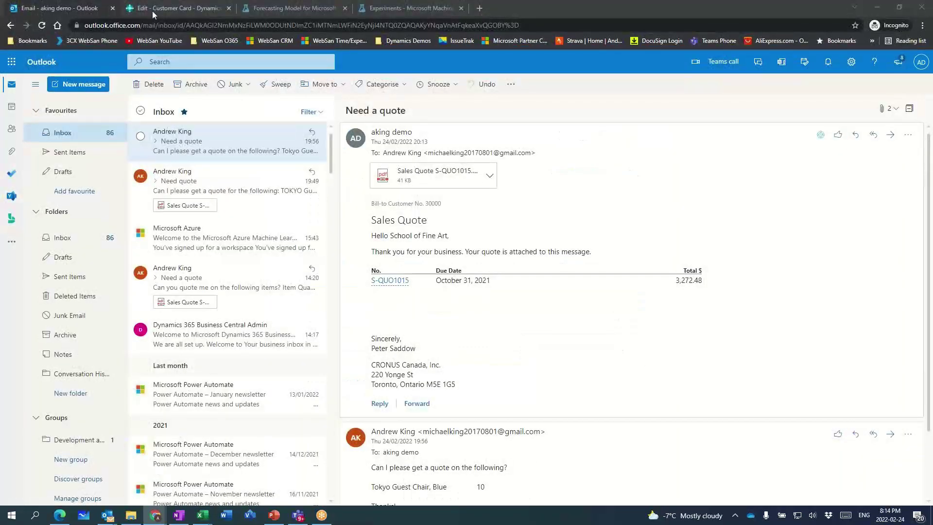
Switch to Business Central, refresh the School of Fine Art customer card, and open the new quote from its ongoing sales quotes
click(170, 9)
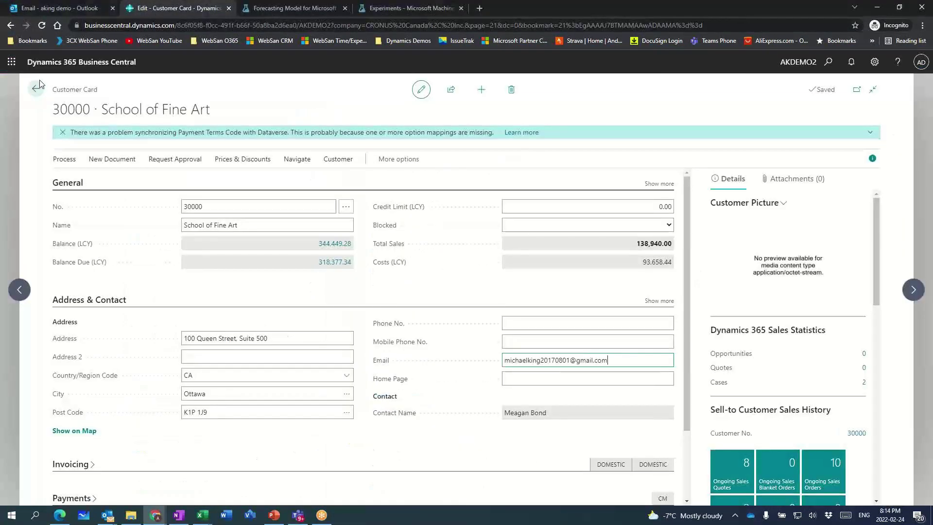
click(42, 26)
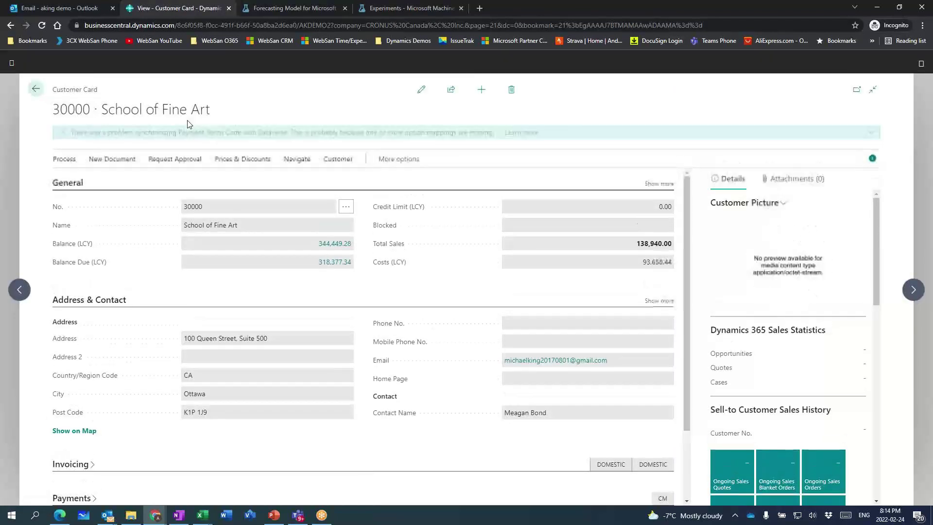
scroll(735, 385, down, 2)
click(736, 385)
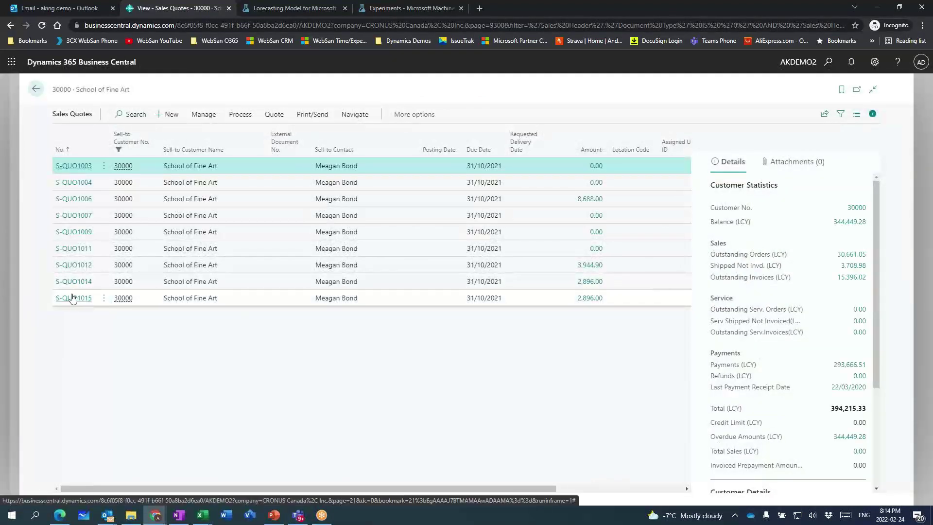
click(73, 297)
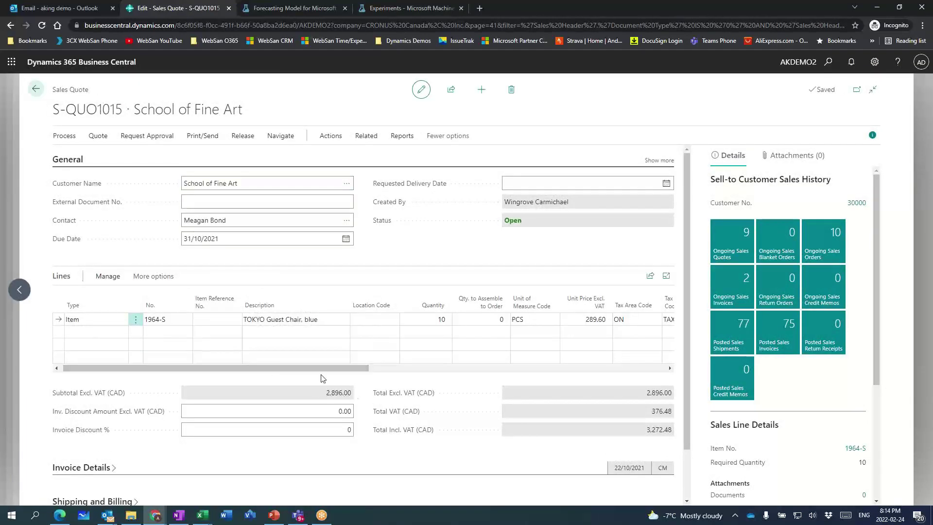
Try to convert the School of Fine Art quote into a sales order
click(64, 137)
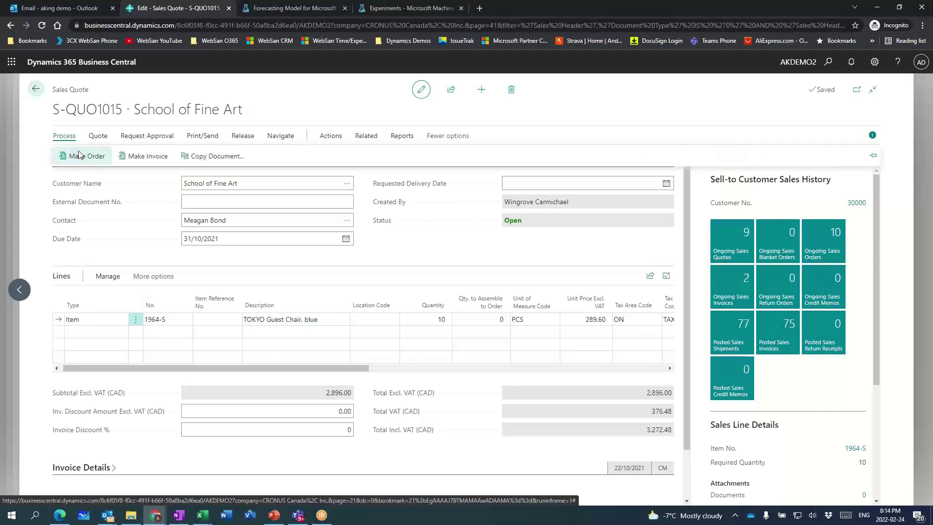
click(79, 155)
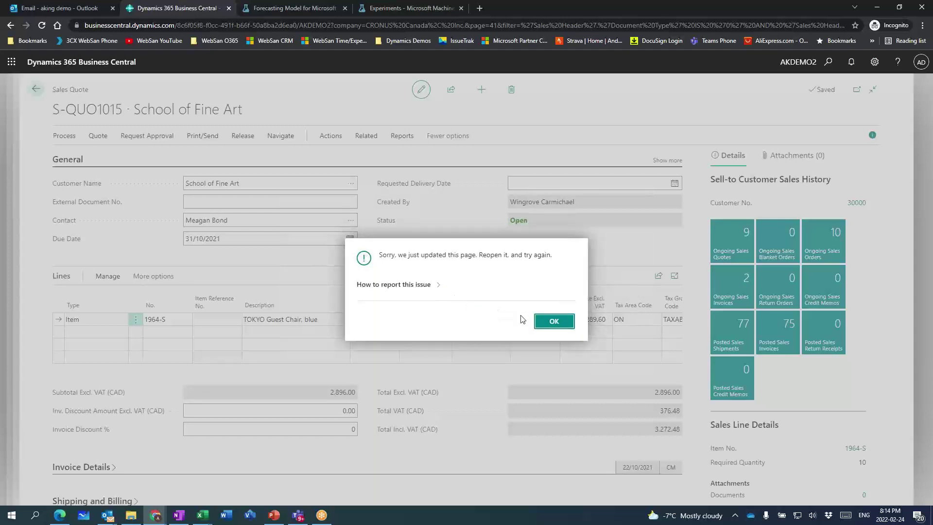
click(553, 321)
Reload the quote page, convert the quote into a sales order, and open the new order
click(42, 25)
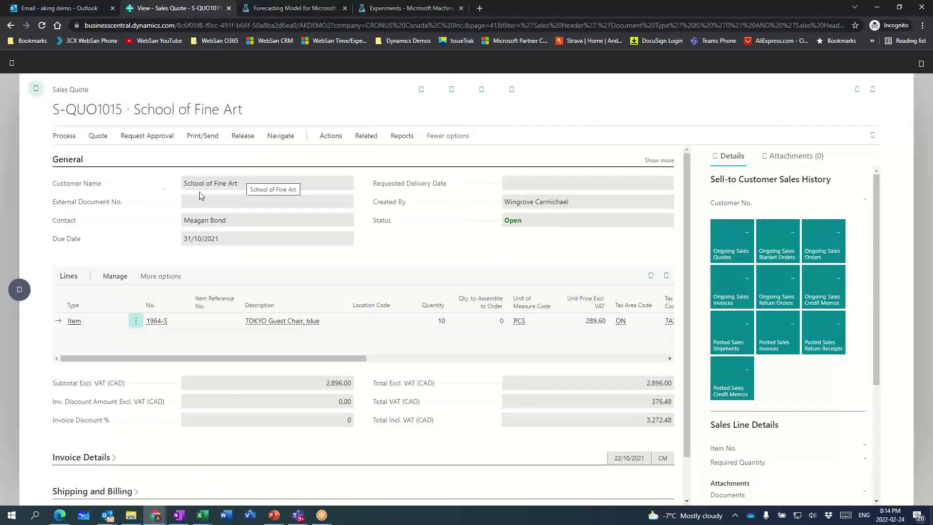
click(64, 136)
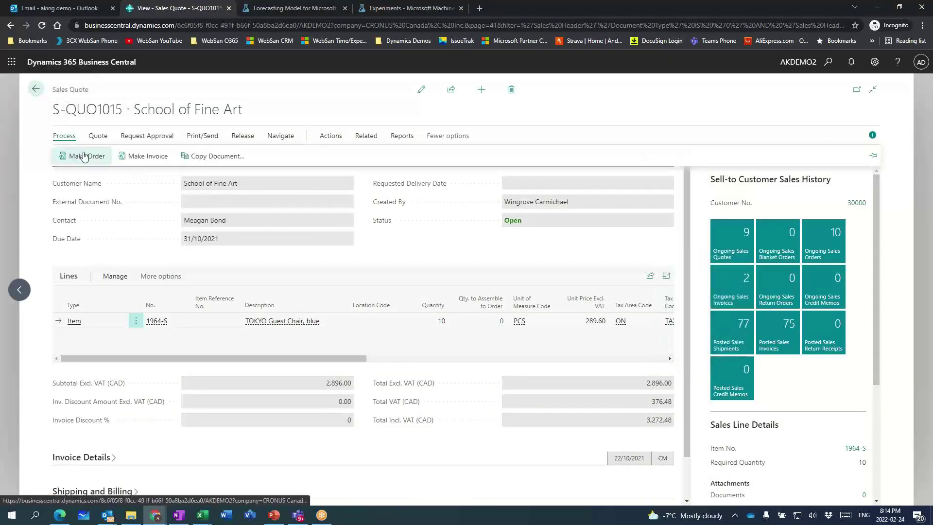
click(81, 152)
click(512, 312)
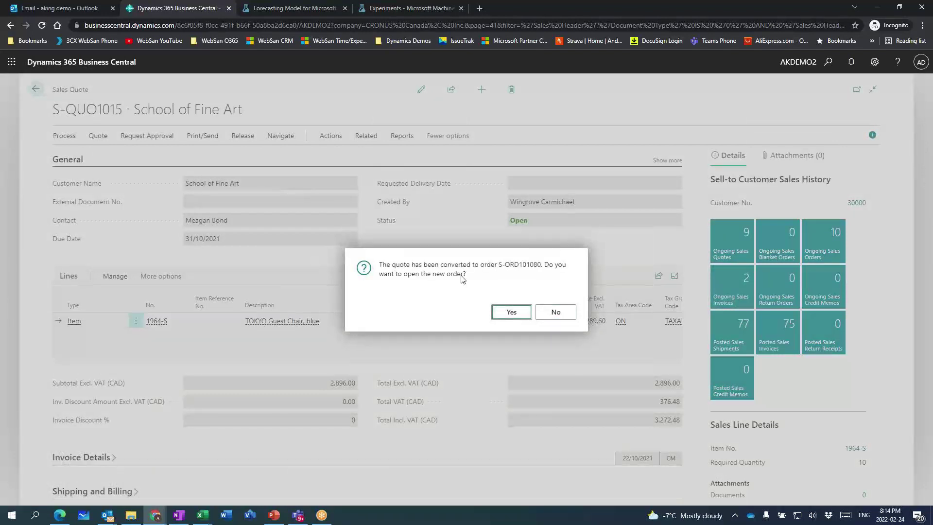
key(Return)
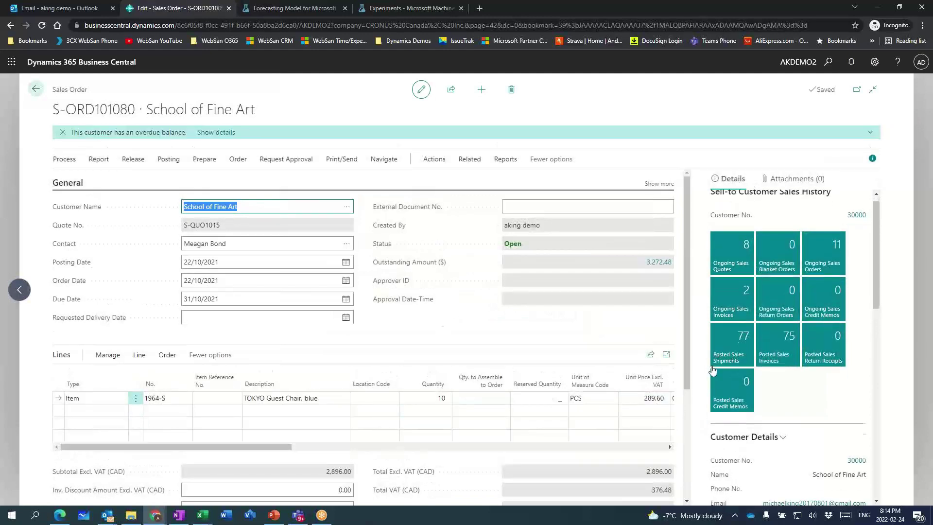
Examine the new sales order's totals, customer details, sales line details and the quantity on the item line
scroll(686, 346, down, 3)
scroll(686, 346, down, 2)
scroll(718, 338, down, 3)
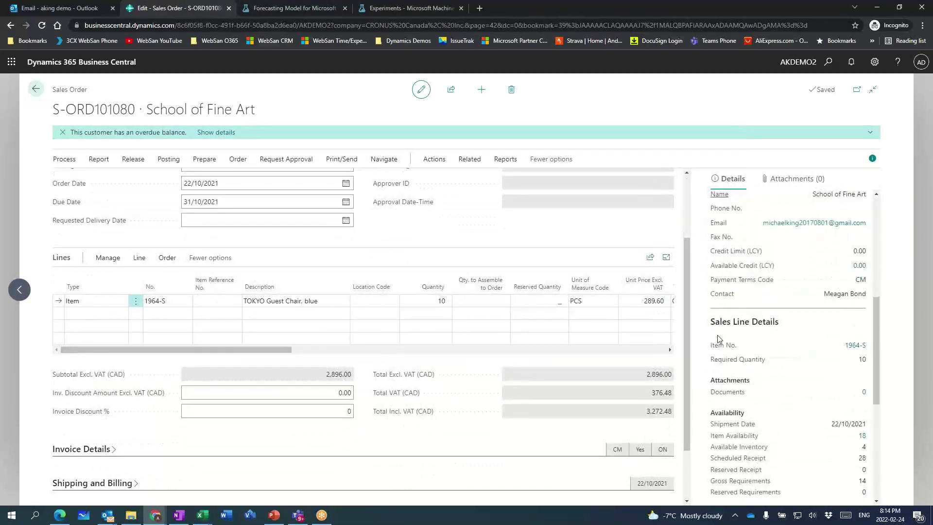
scroll(718, 338, down, 1)
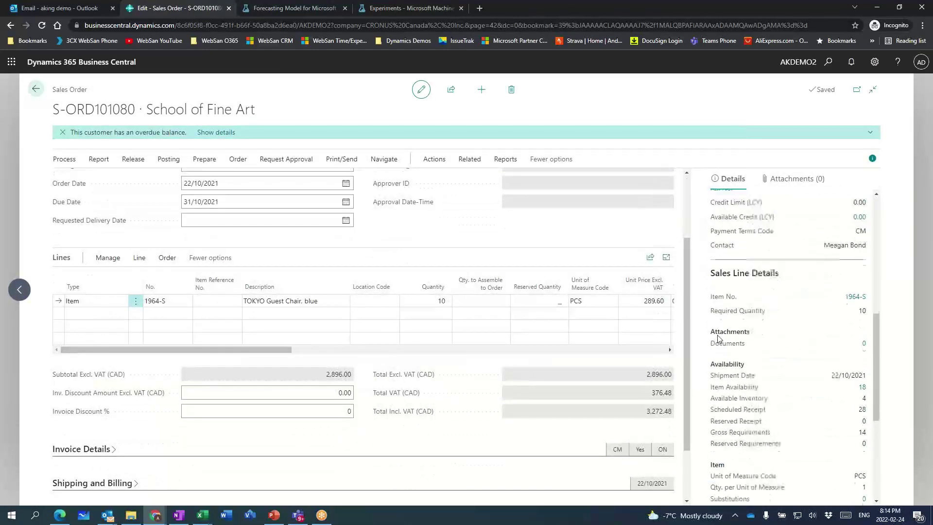
click(427, 300)
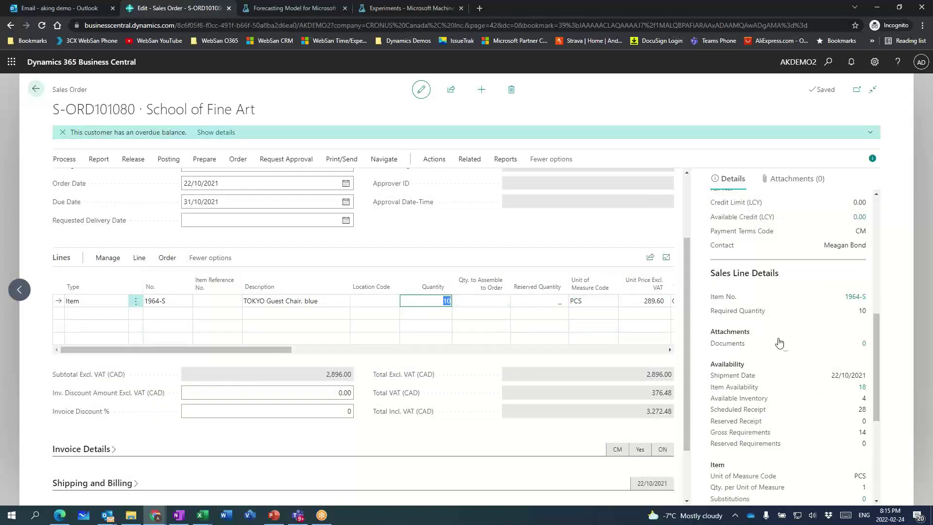
Examine the availability by event for item 1964-S, expanding the periods 22/10/21, 07/04/21 and 10/04/20
click(862, 387)
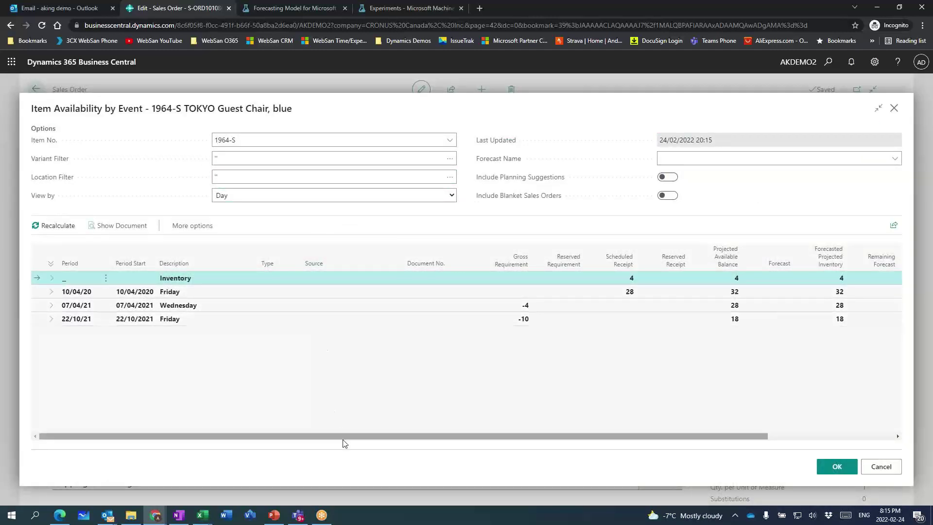
drag(352, 439, 481, 448)
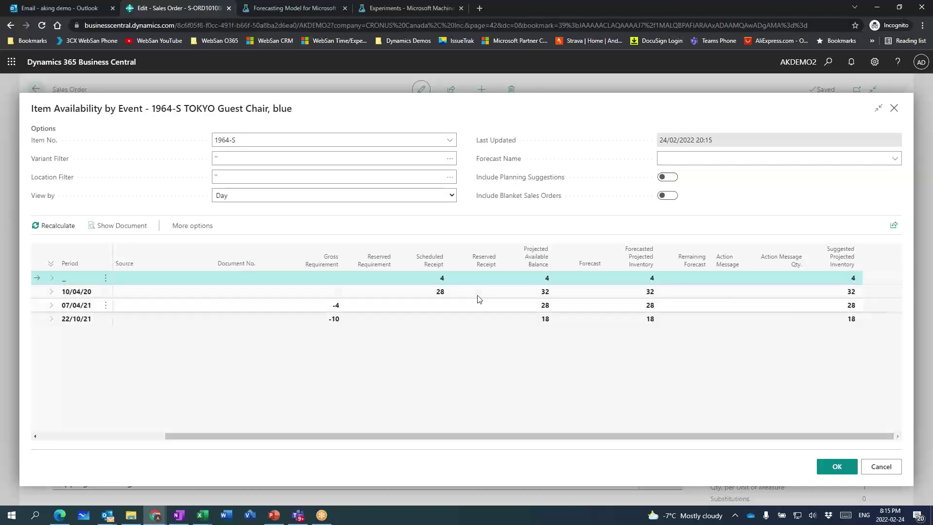
click(51, 320)
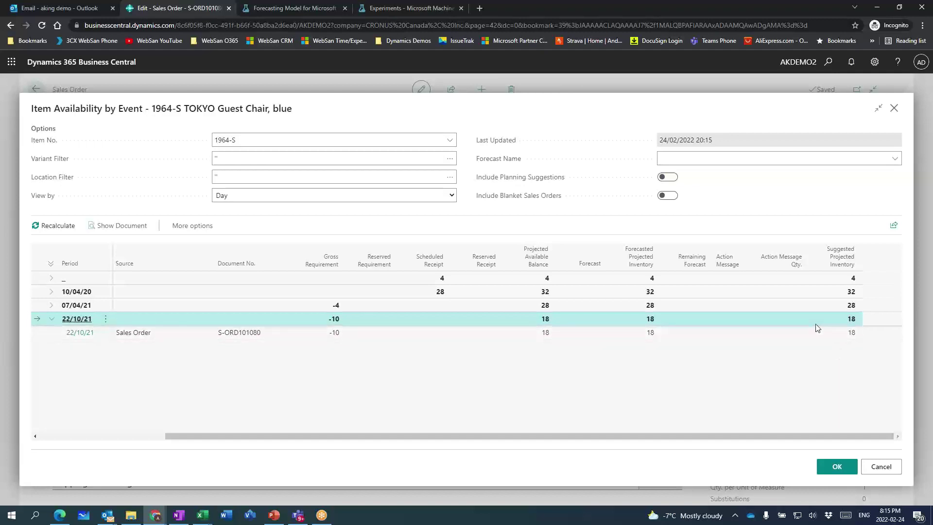
click(51, 304)
click(51, 291)
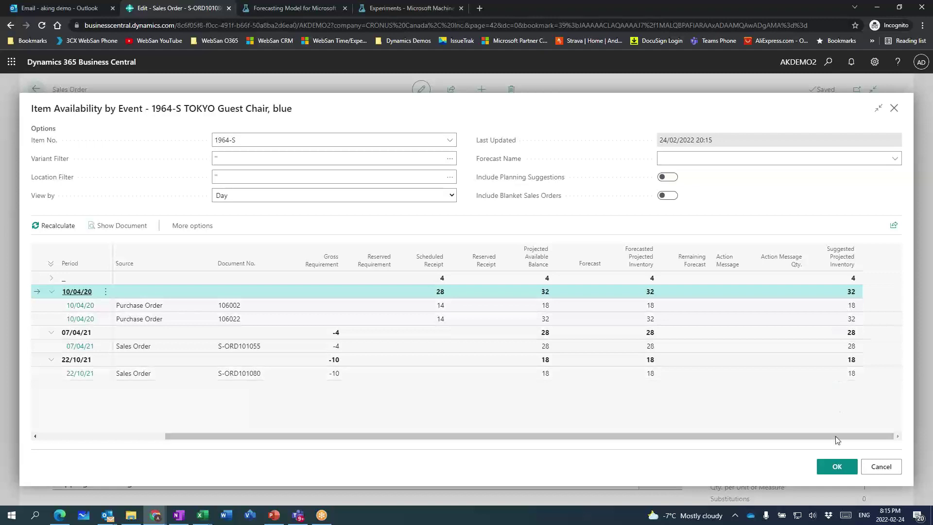
click(880, 467)
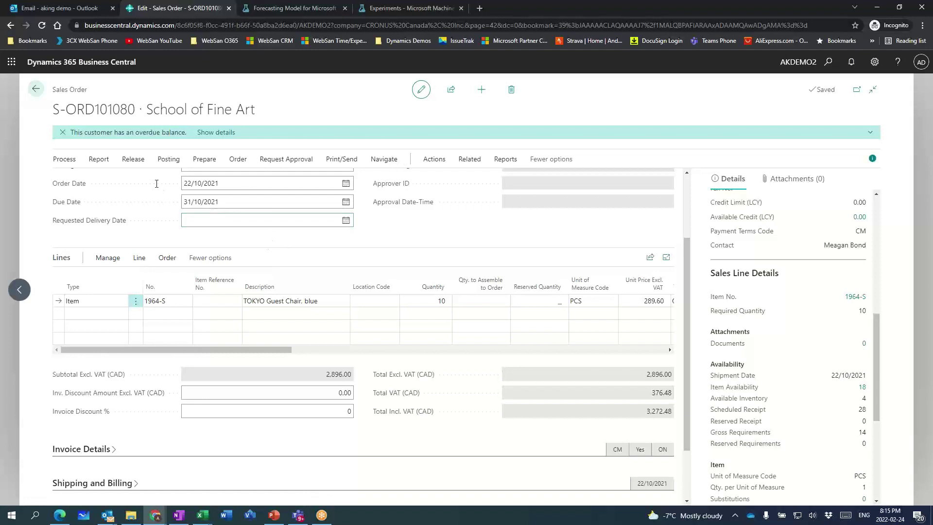
Open Order Promising for the sales order, accept a Capable-to-Promise calculation for item 1964-S, and check the planned dates on the order line
click(433, 159)
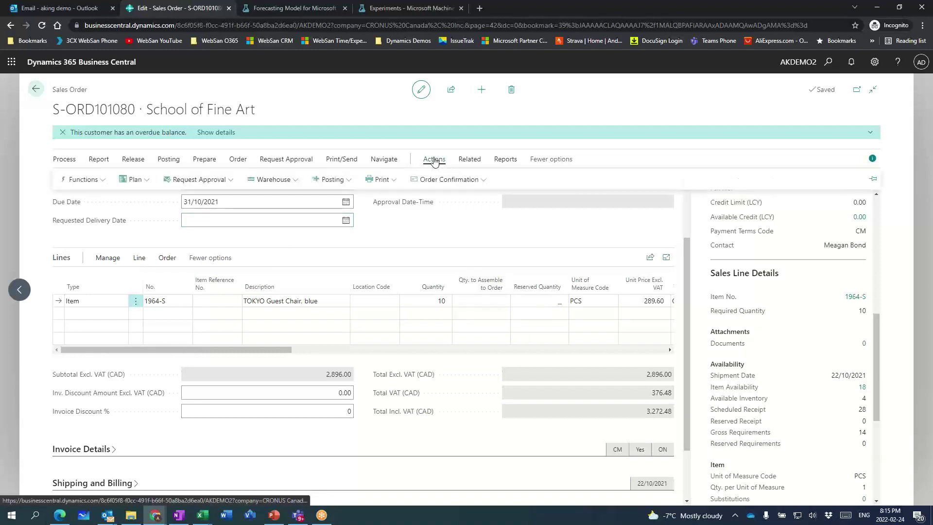
click(147, 184)
click(146, 200)
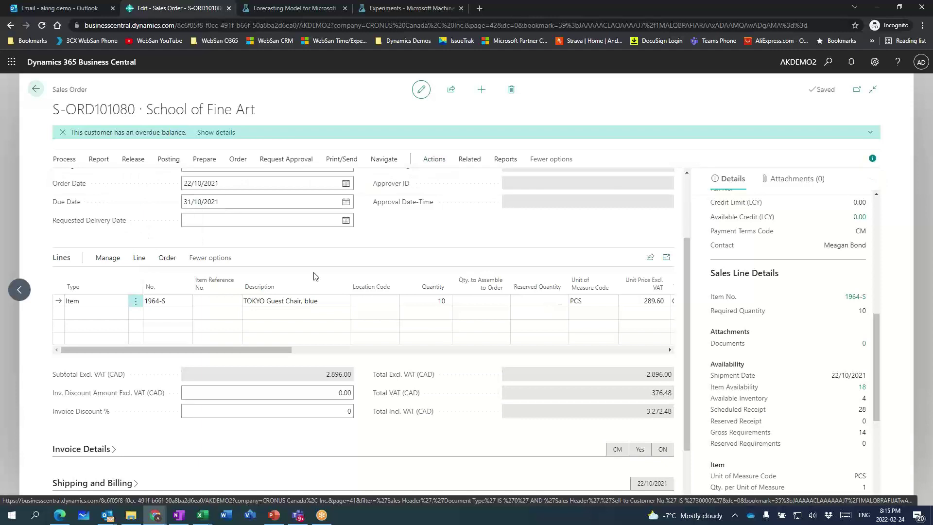
click(644, 108)
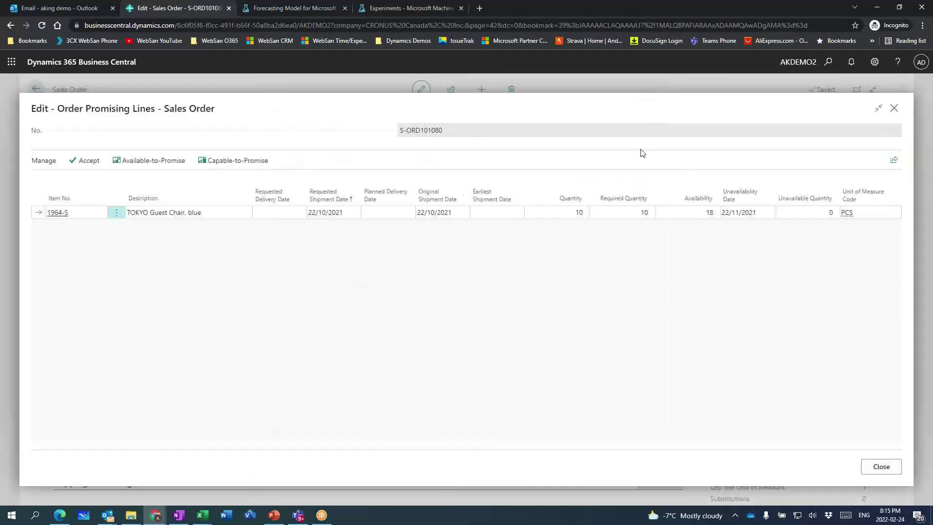
click(234, 162)
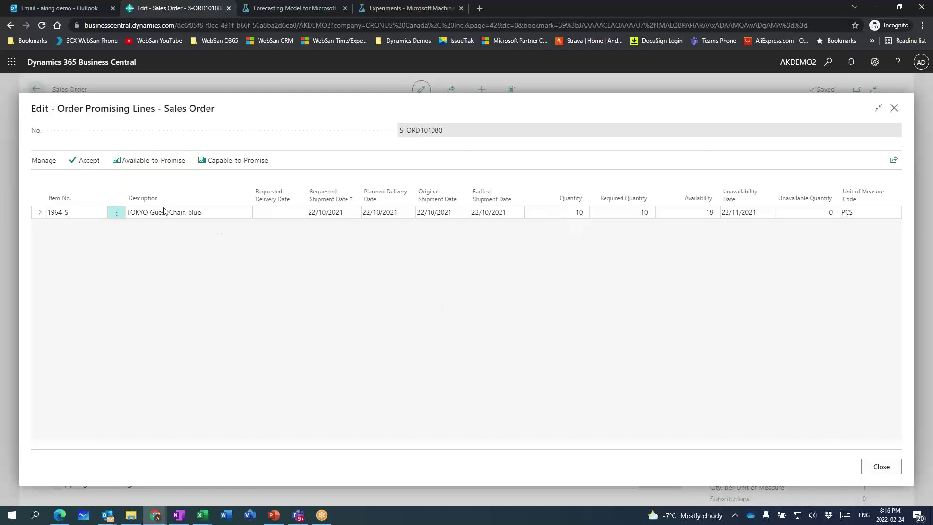
click(86, 160)
drag(289, 349, 572, 353)
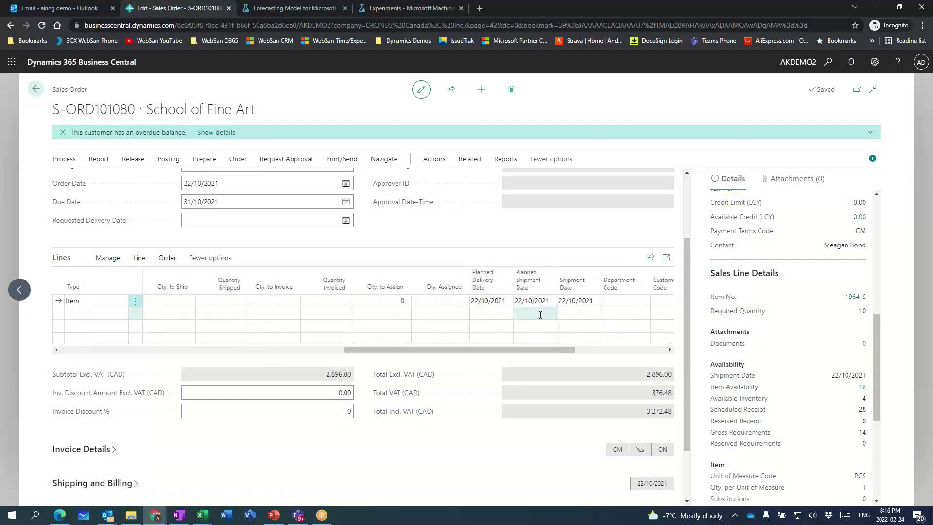
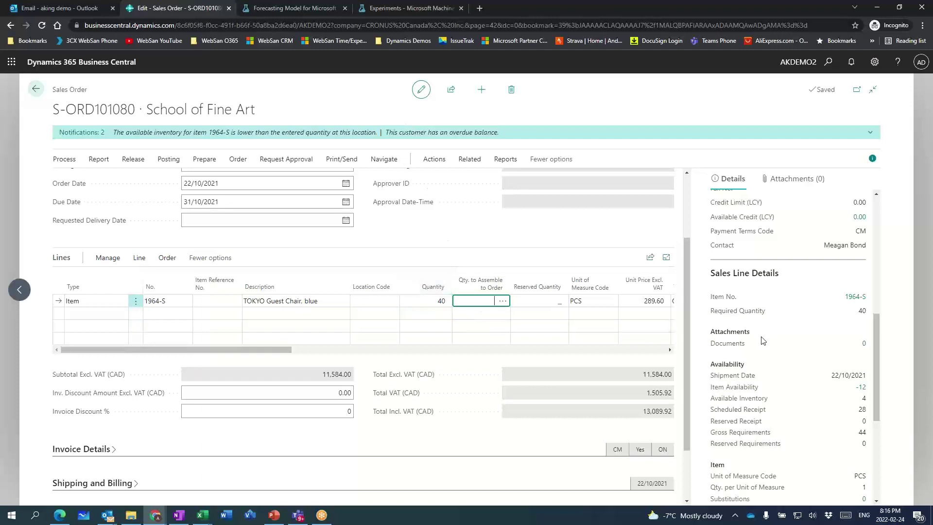
Recalculate the 40-piece order line for item 1964-S with Capable-to-Promise, accept the proposal, and check the line's planned delivery and shipment dates
scroll(762, 339, down, 1)
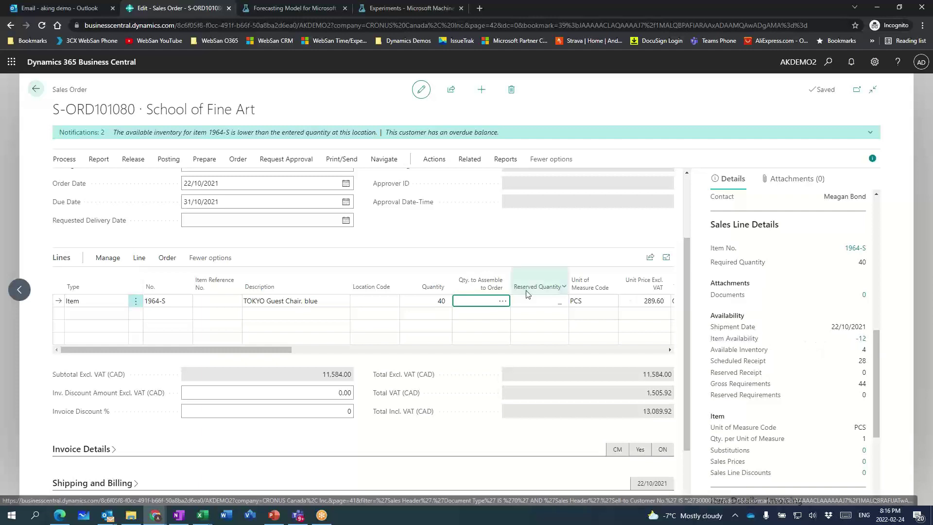
mouse_move(527, 294)
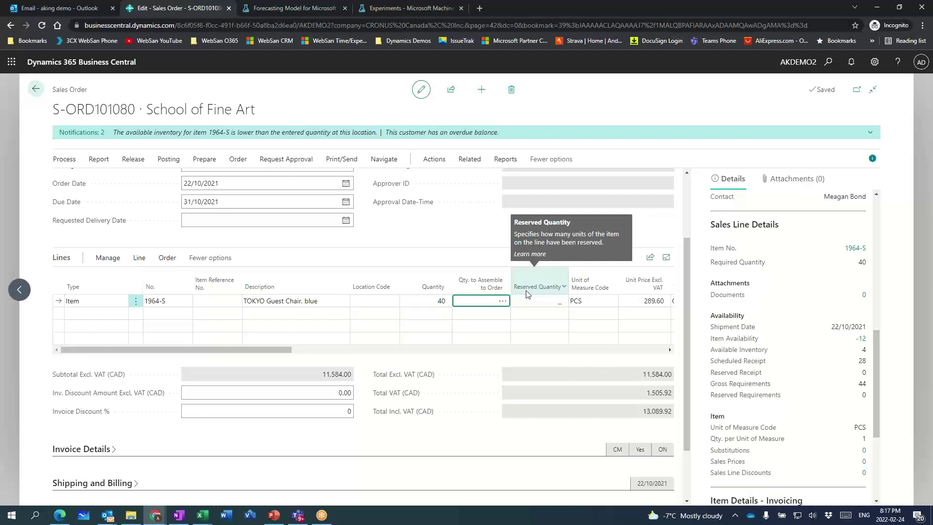
click(434, 161)
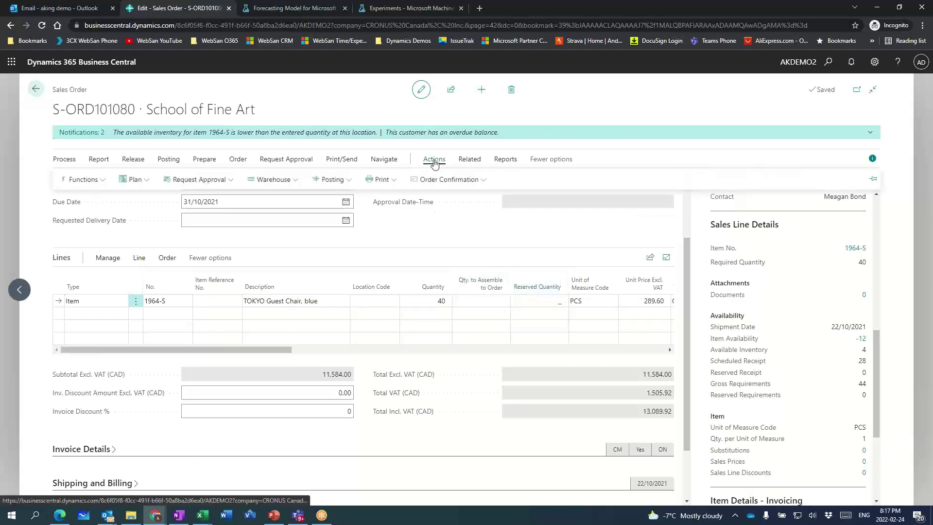
click(131, 179)
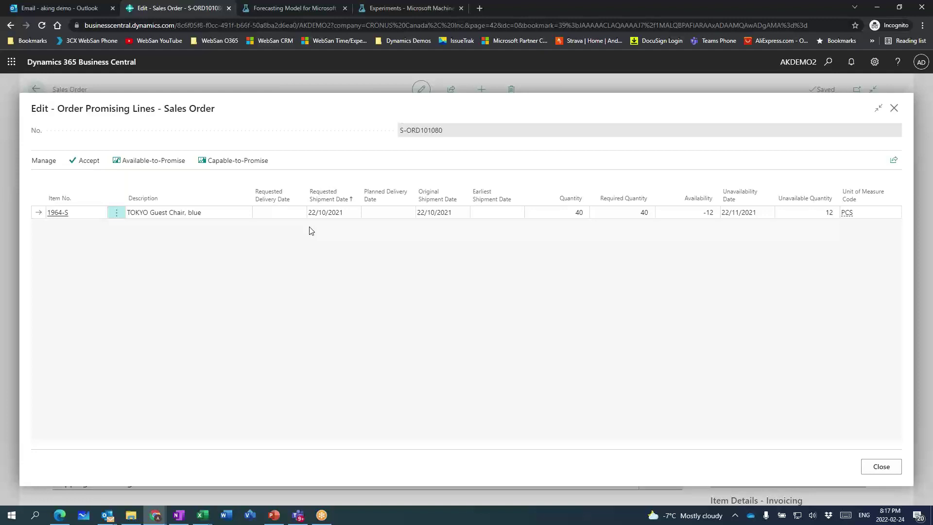
click(240, 160)
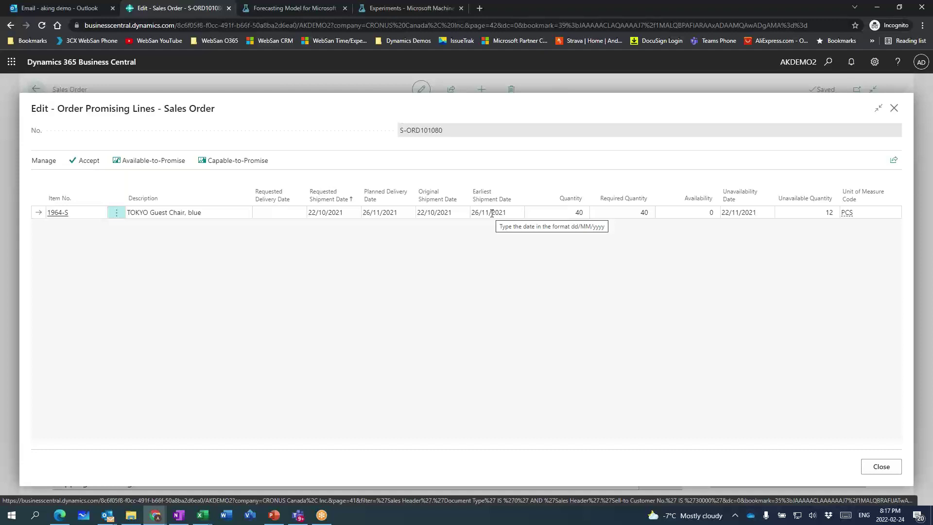
click(87, 161)
drag(287, 350, 588, 357)
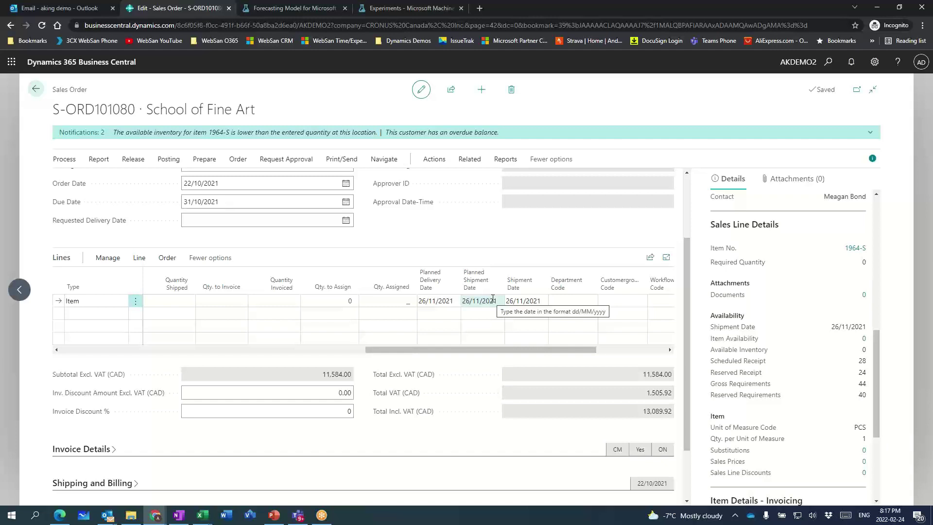
mouse_move(408, 290)
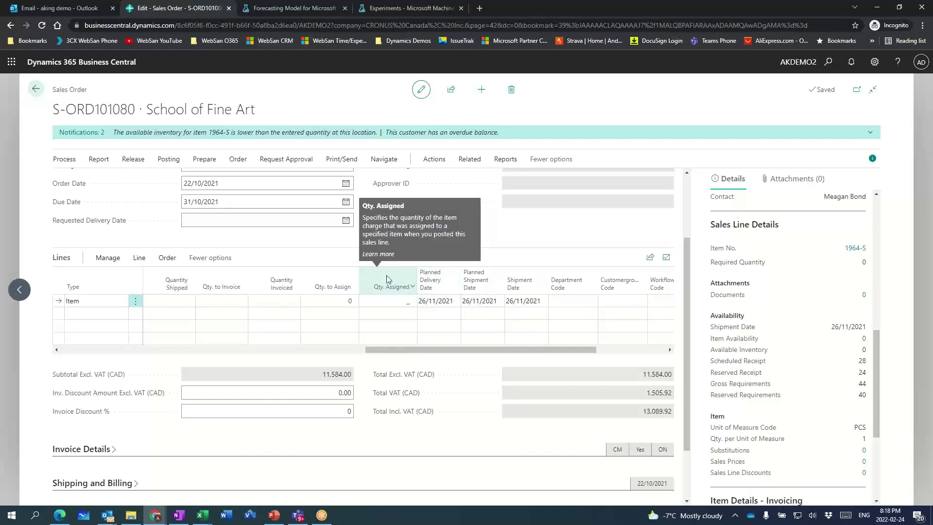
click(165, 159)
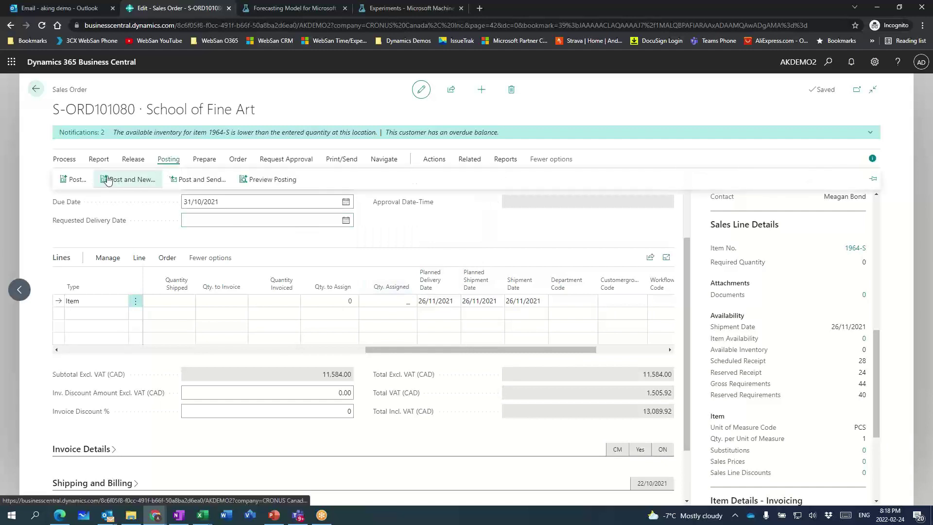
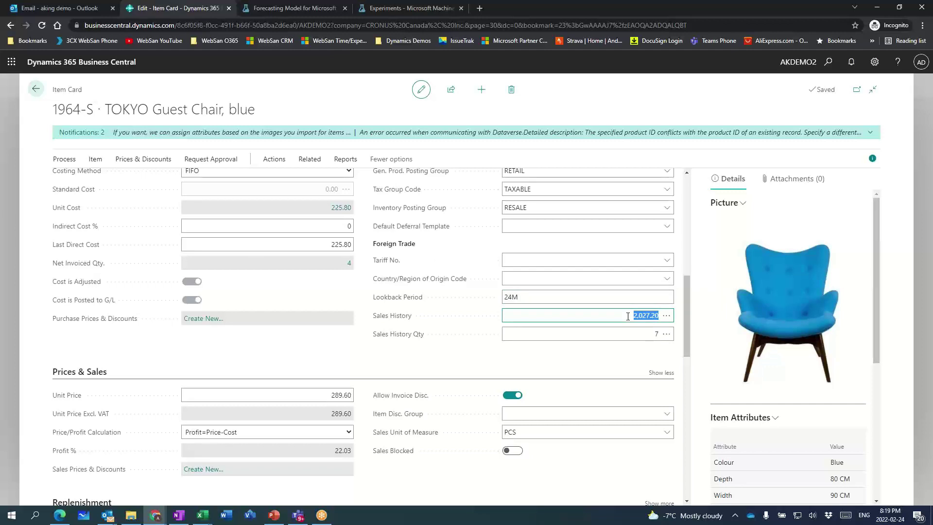
Check the item's sales history quantity, search for forecast, and open the Sales and Inventory Forecast Setup page
click(633, 329)
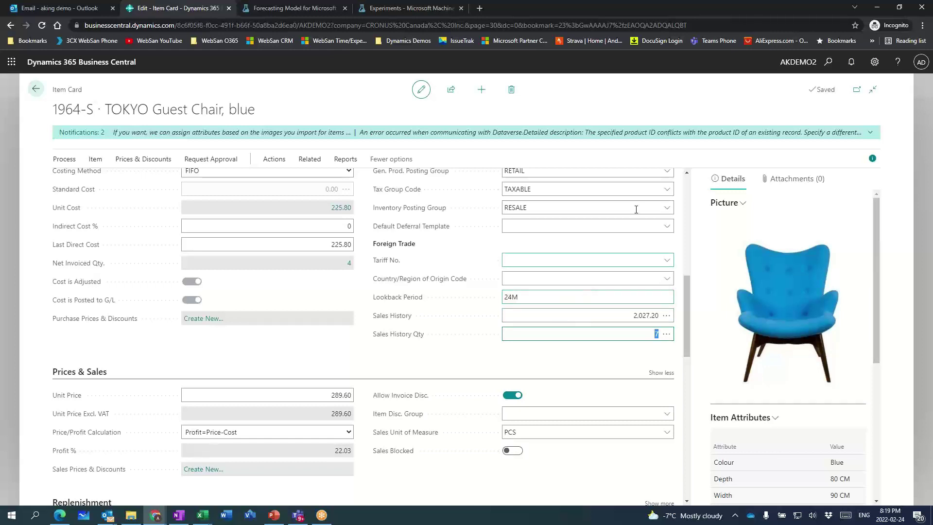
click(827, 63)
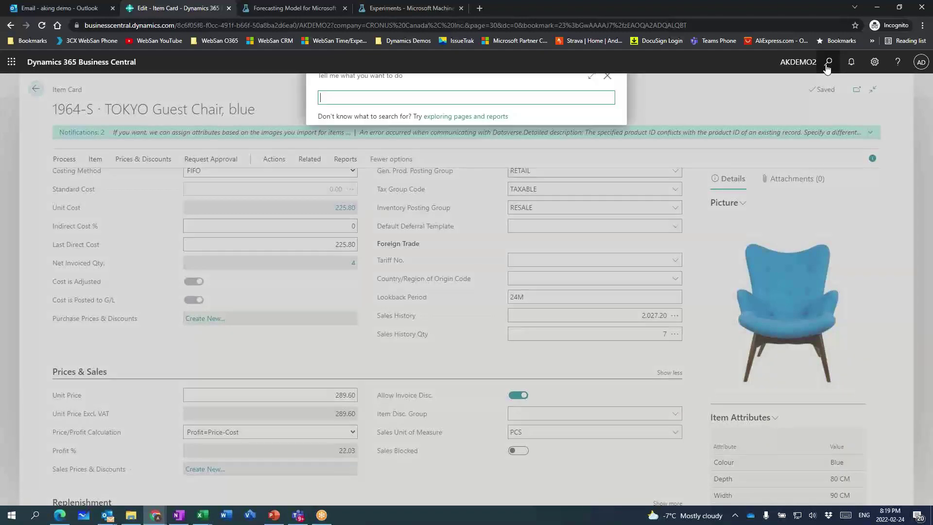
text(forecast)
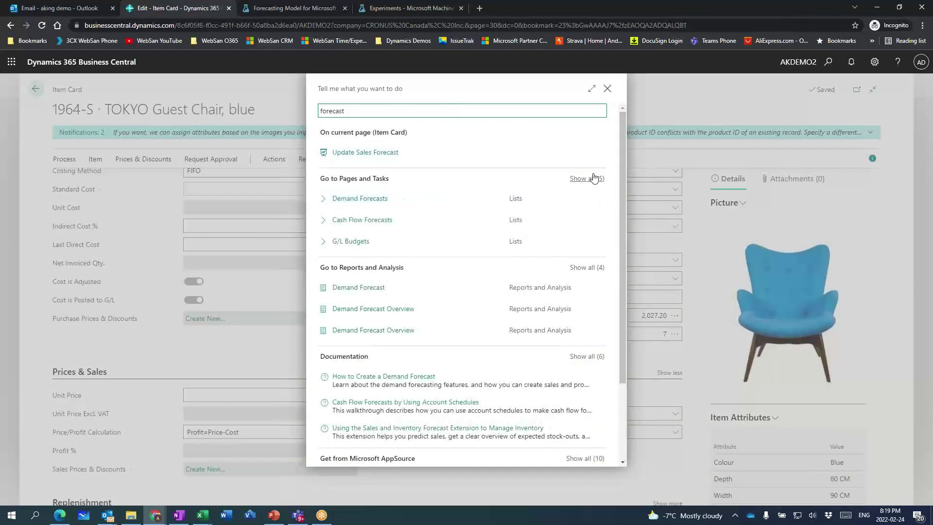
click(592, 178)
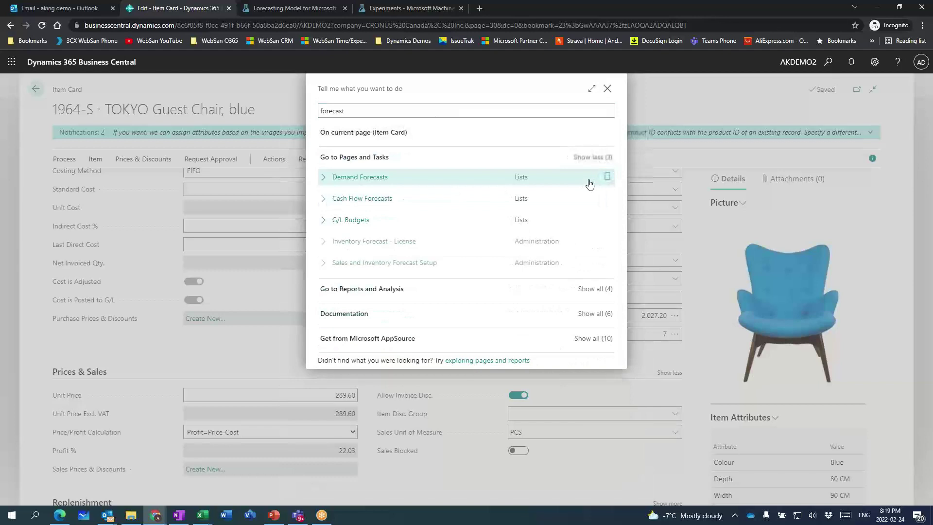
click(384, 263)
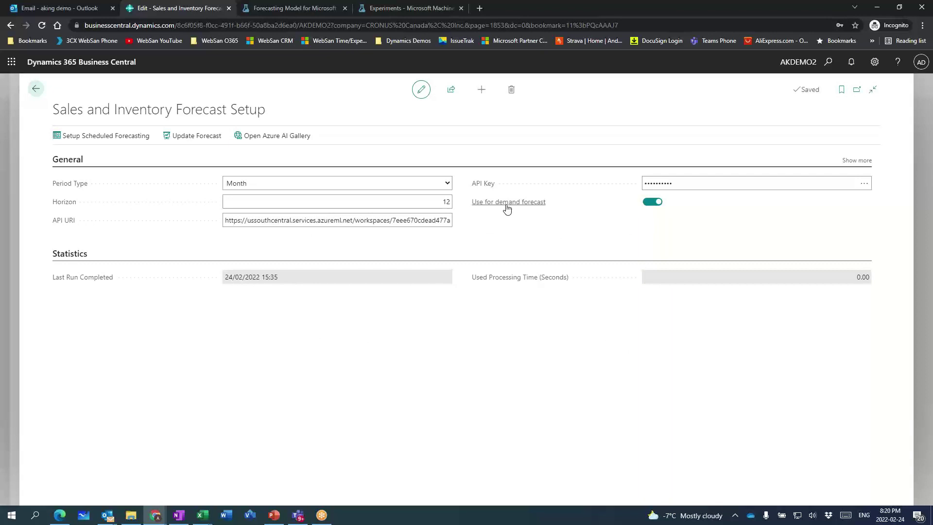
mouse_move(507, 208)
Look at the Azure AI Gallery forecasting model and its Machine Learning Studio experiment, and return to the forecast setup
click(280, 9)
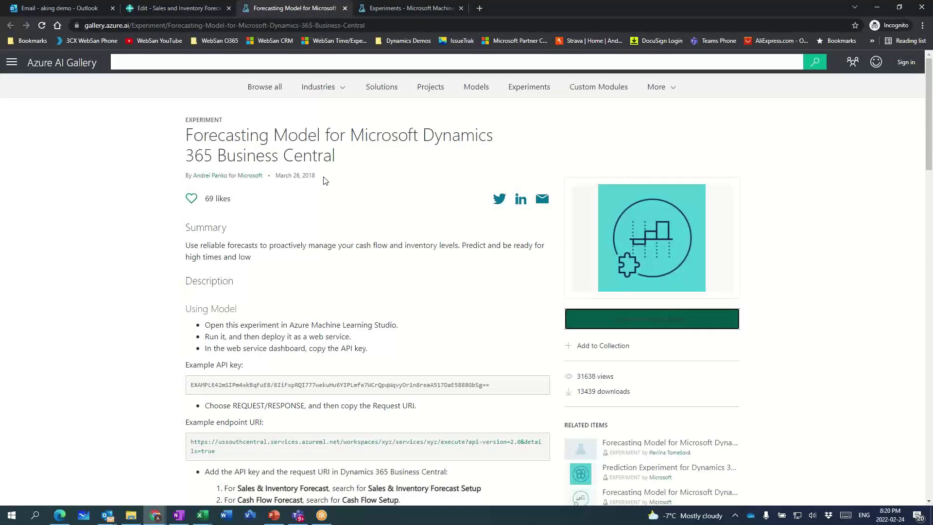
click(381, 15)
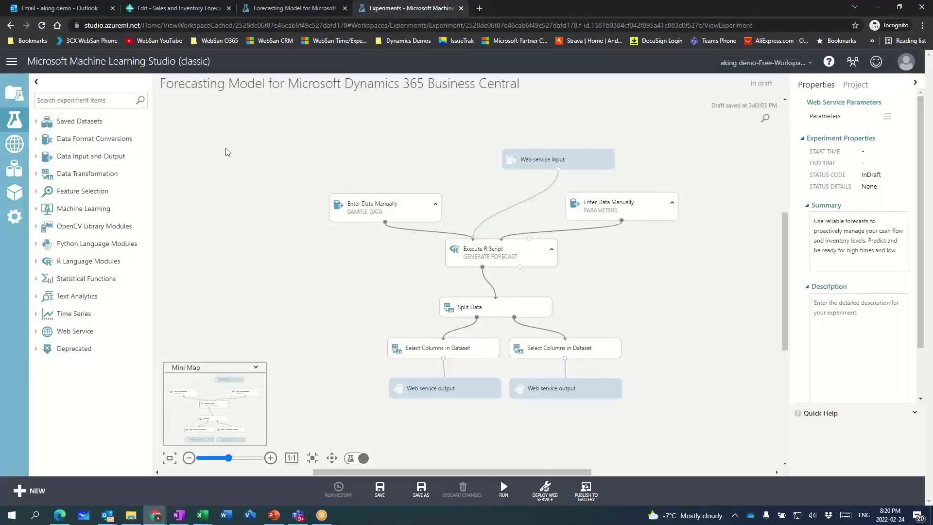
click(182, 8)
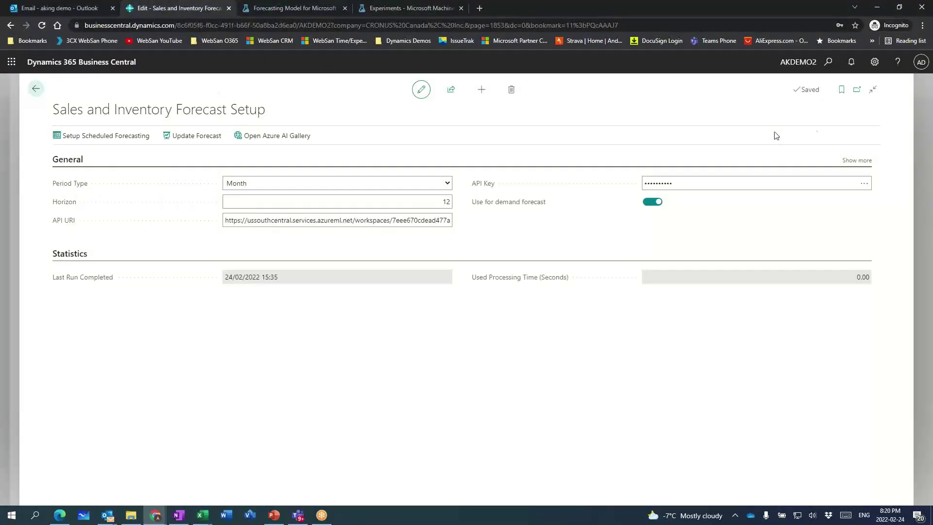
Leave the forecast setup, search for demand forecasts, and open the WITH AI demand forecast
click(36, 89)
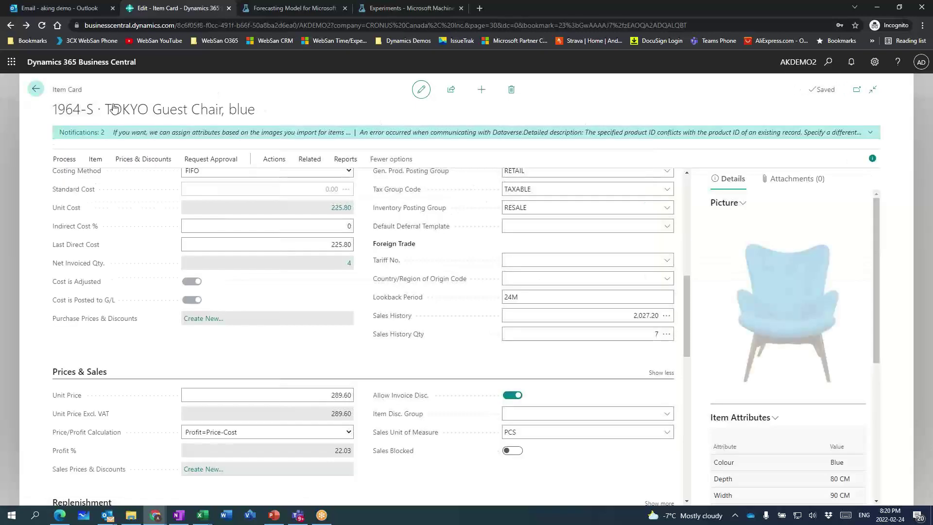
click(828, 63)
text(demand for)
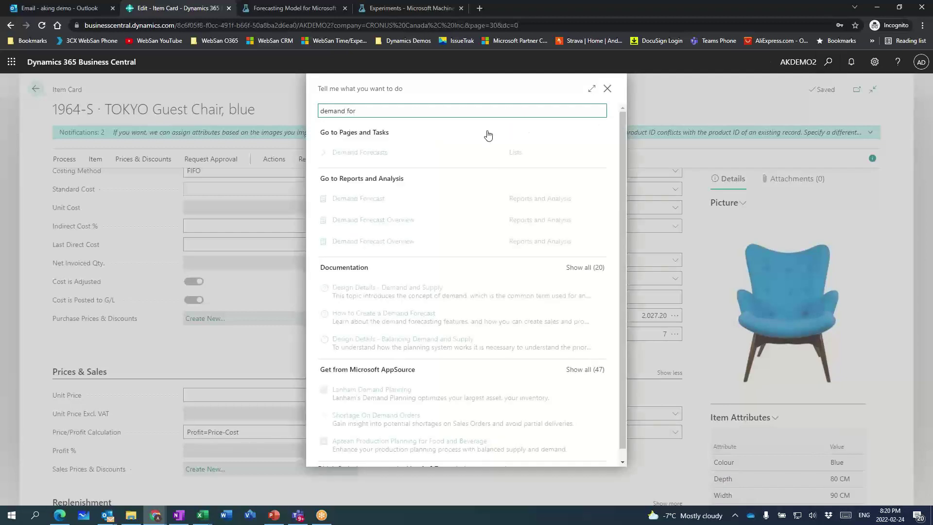
click(343, 152)
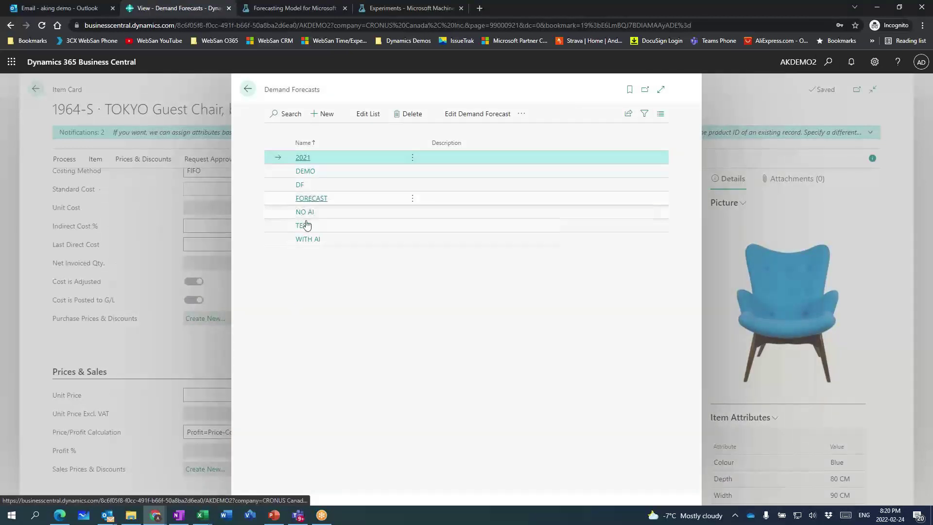
click(305, 240)
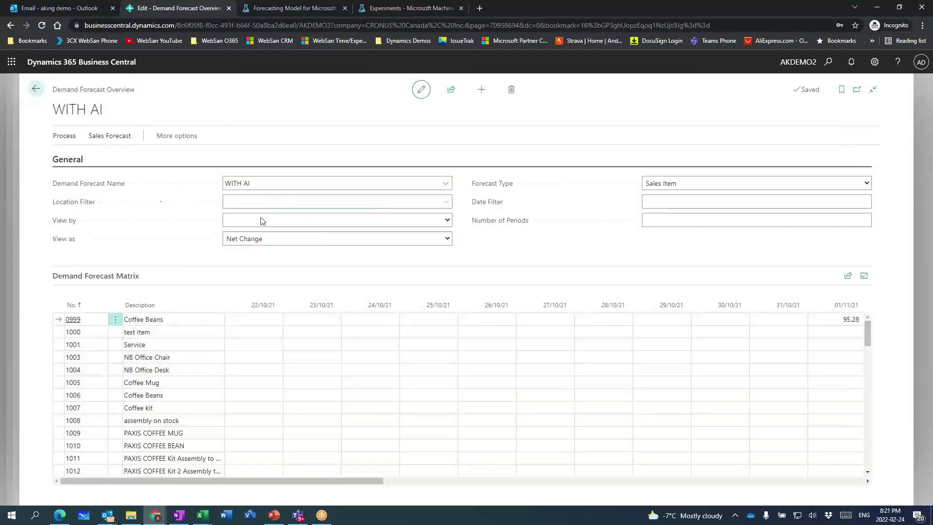
Set the forecast to view by Month with location filter MAIN, and look through the matrix to item 1964-S
click(342, 220)
click(323, 246)
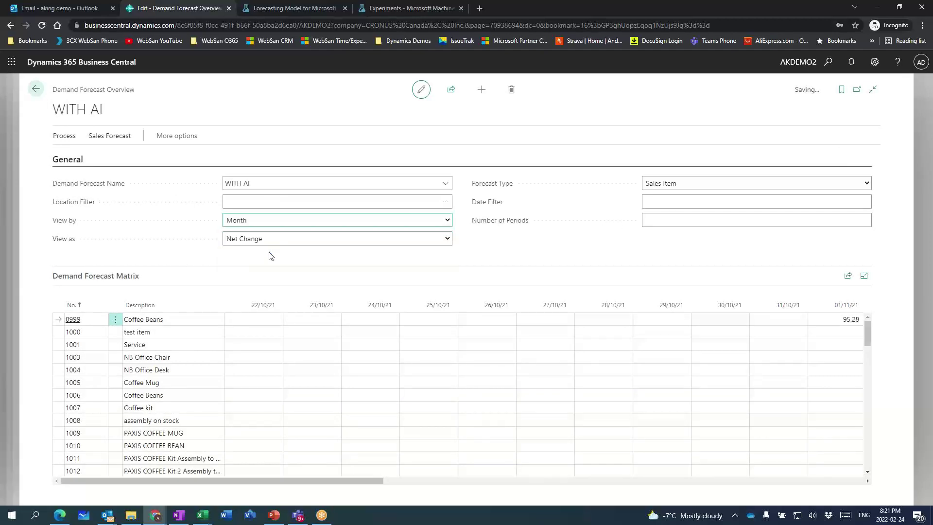
click(254, 197)
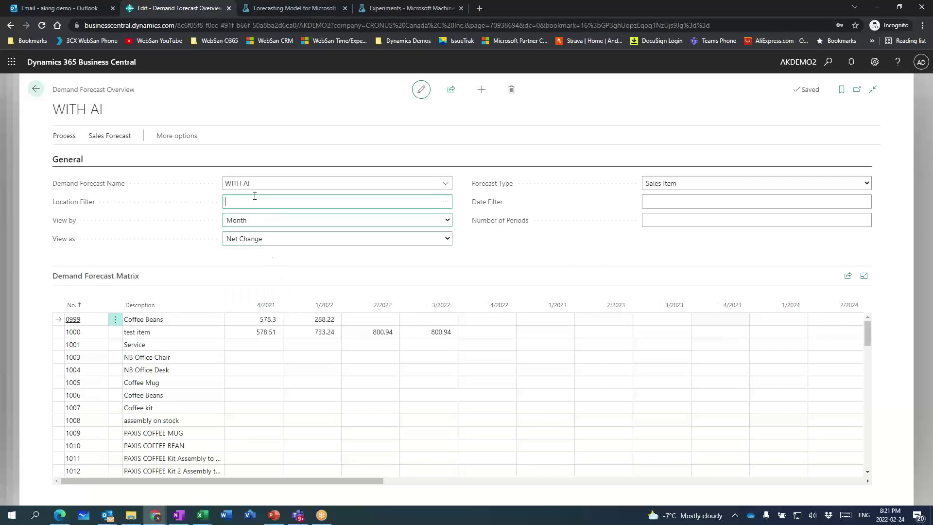
text(main)
key(Tab)
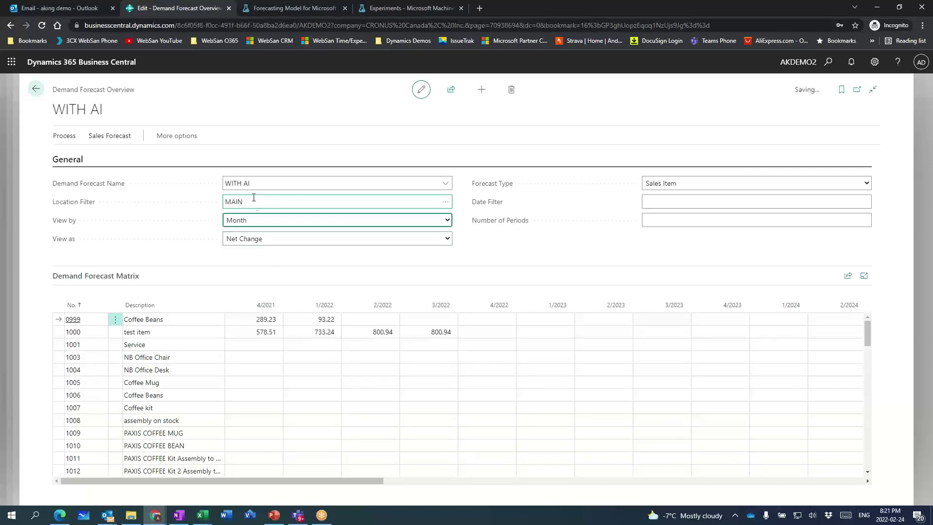
scroll(146, 365, down, 1)
scroll(147, 365, down, 8)
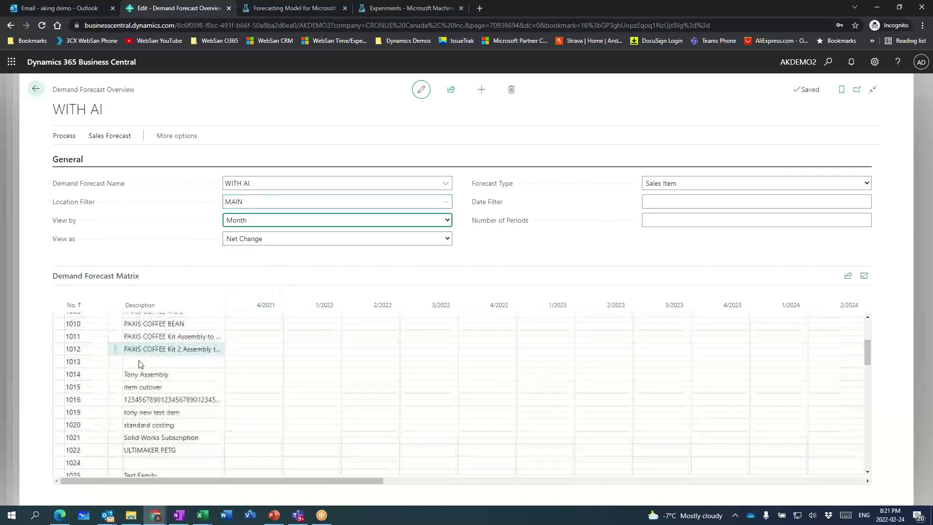
scroll(113, 368, down, 5)
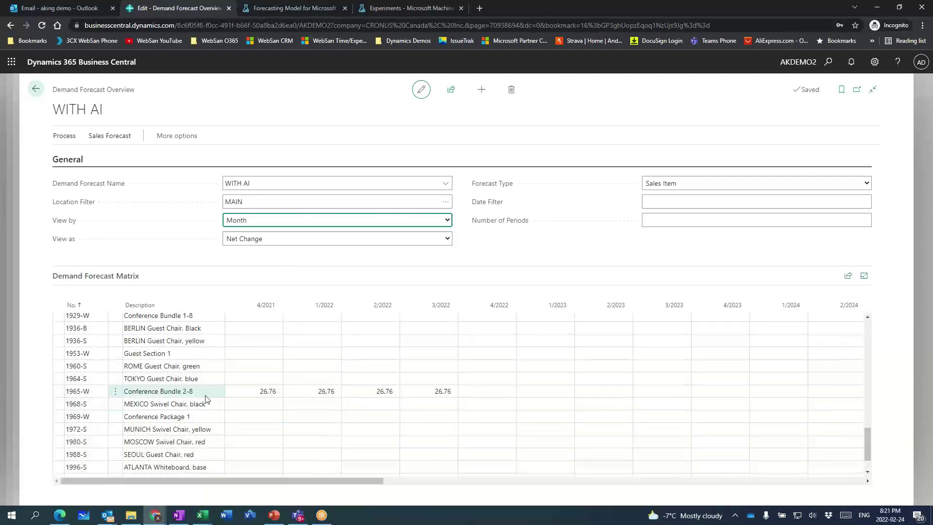
Set the WITH AI demand forecast's number of periods to 12
click(66, 137)
click(110, 137)
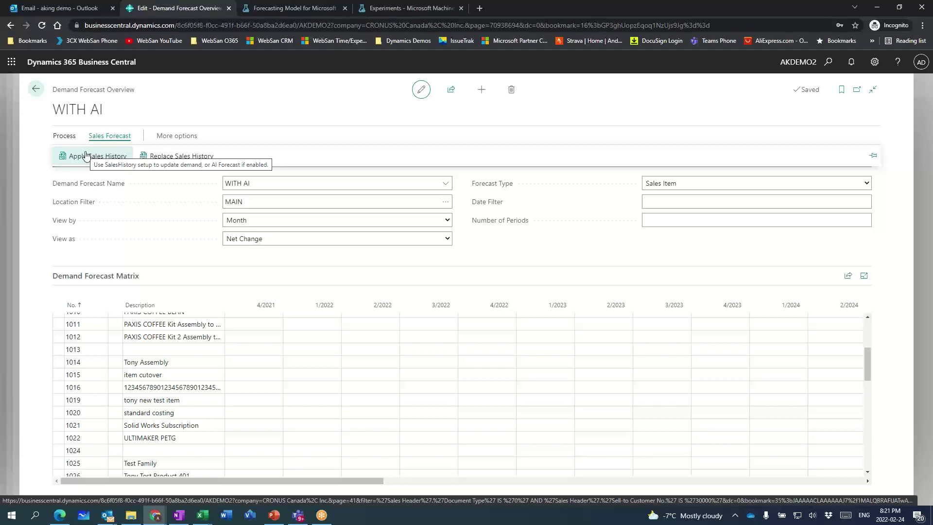
click(741, 221)
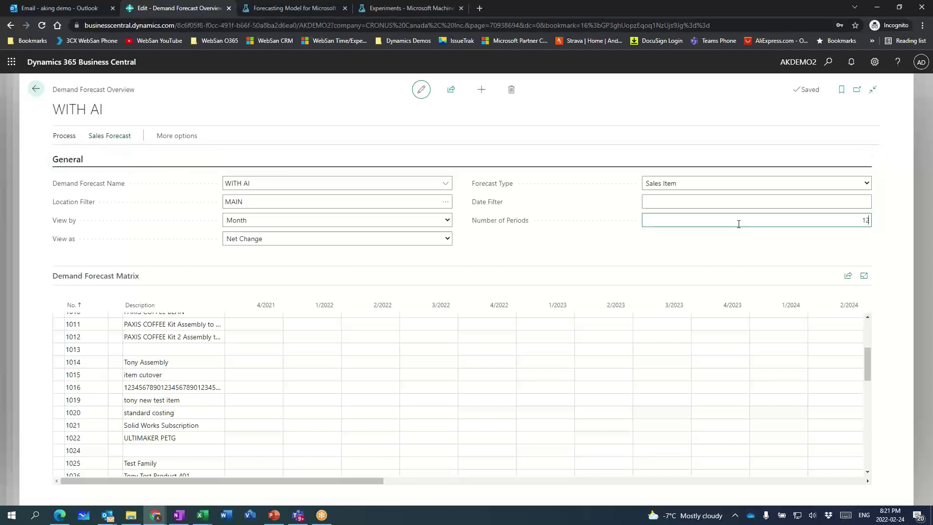
text(M)
key(Tab)
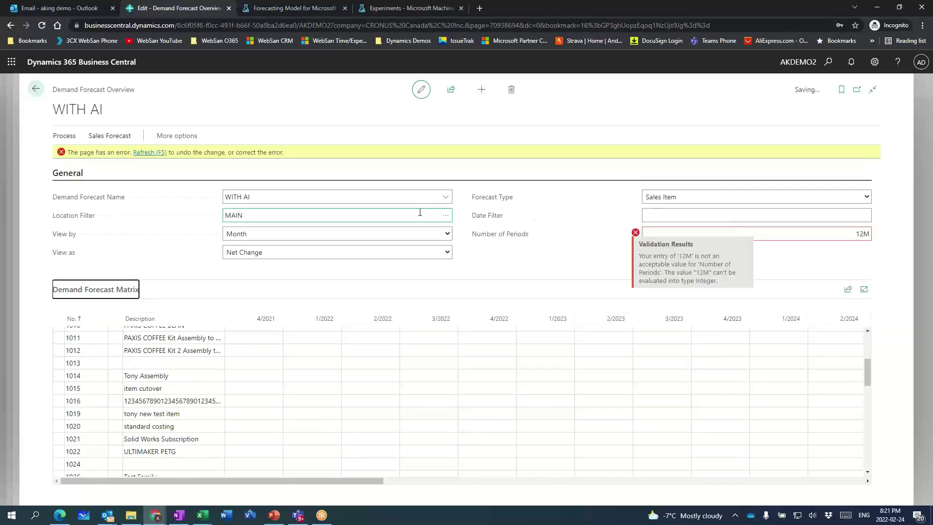
text(12)
key(Tab)
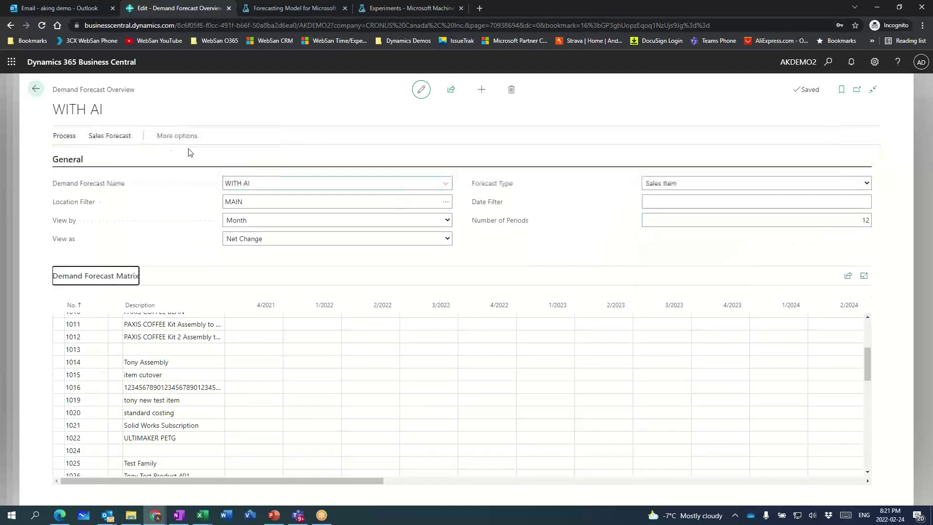
Apply the sales history to the WITH AI demand forecast for 12 periods
click(110, 136)
click(93, 157)
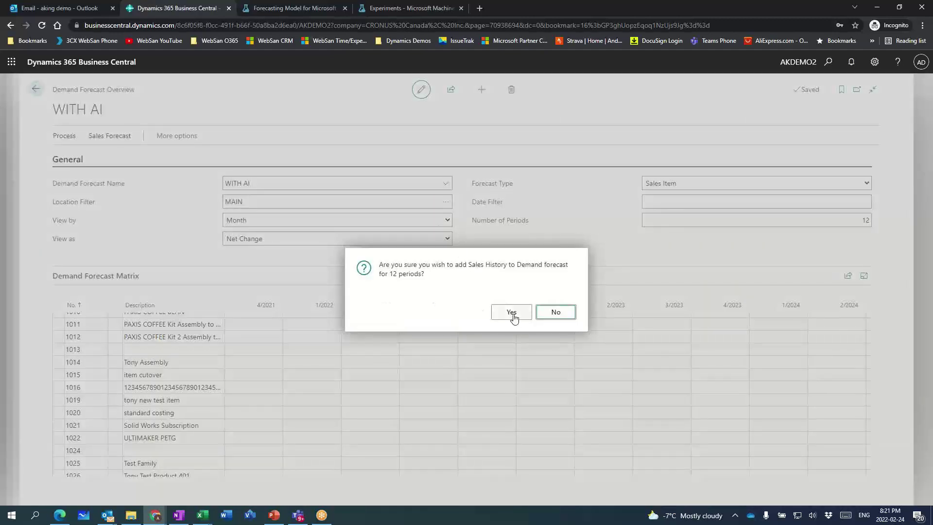
click(511, 313)
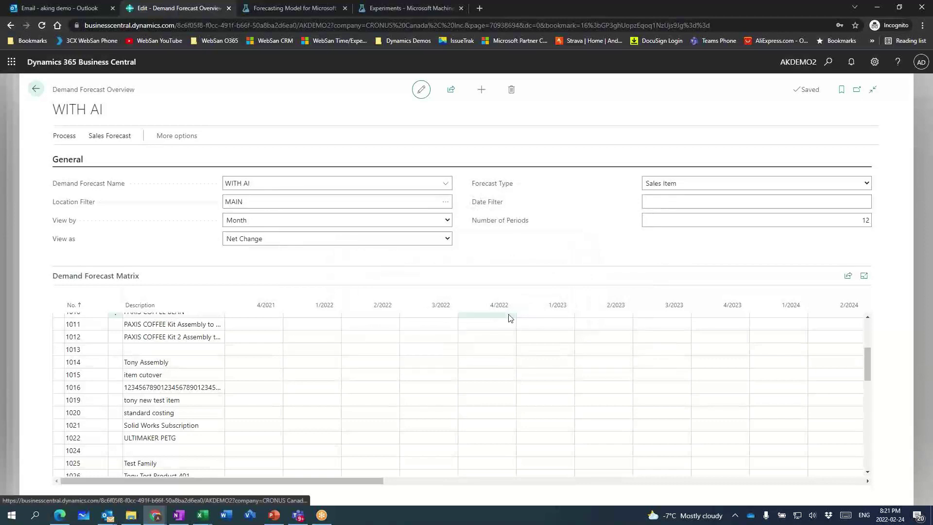
Look through the demand forecast matrix for the forecast quantities of the items, including Conference Bundle 2-8
scroll(339, 378, up, 4)
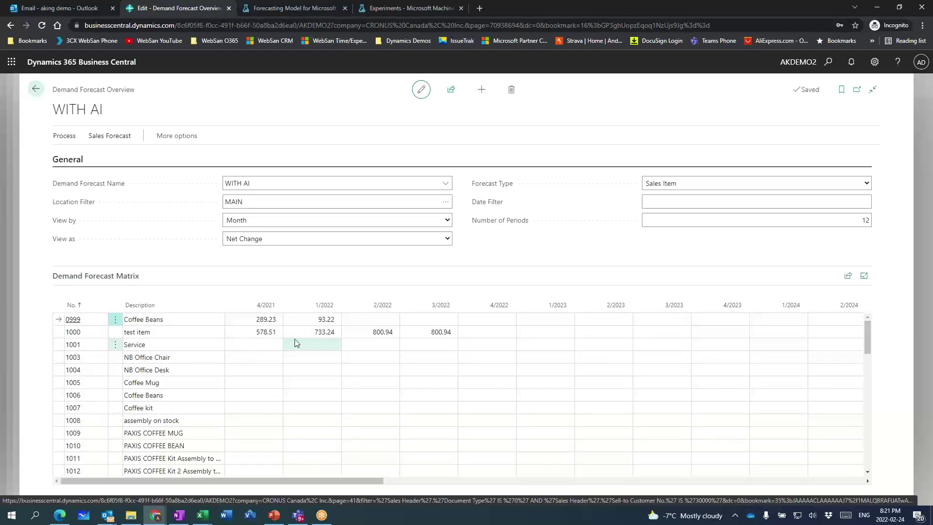
scroll(295, 342, down, 5)
scroll(295, 343, down, 12)
scroll(272, 346, down, 4)
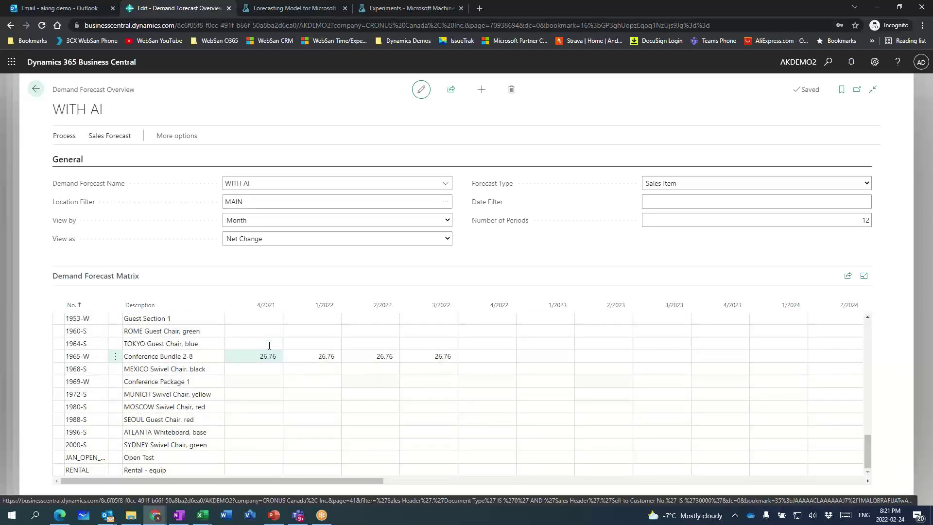
click(271, 355)
scroll(276, 360, up, 15)
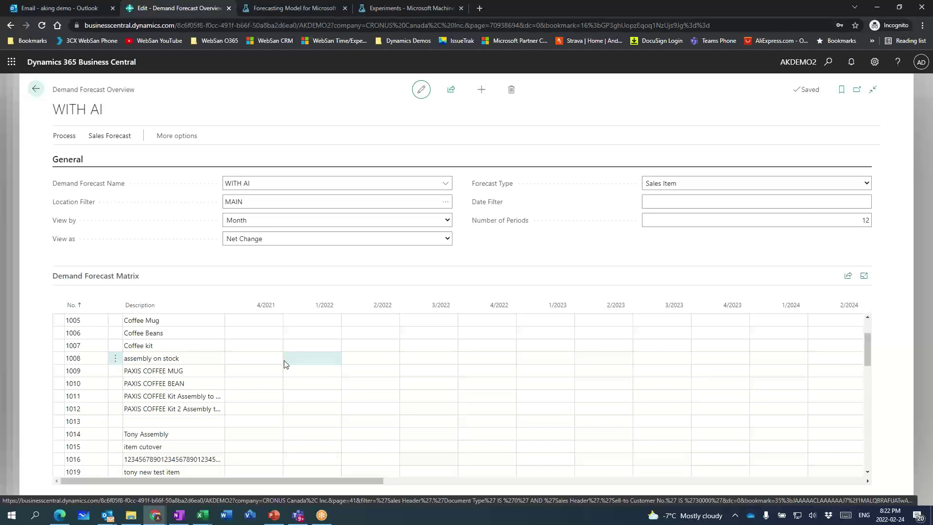
Leave the demand forecast, the forecasts list, the 1964-S item card and the item list, returning to the home page
click(36, 89)
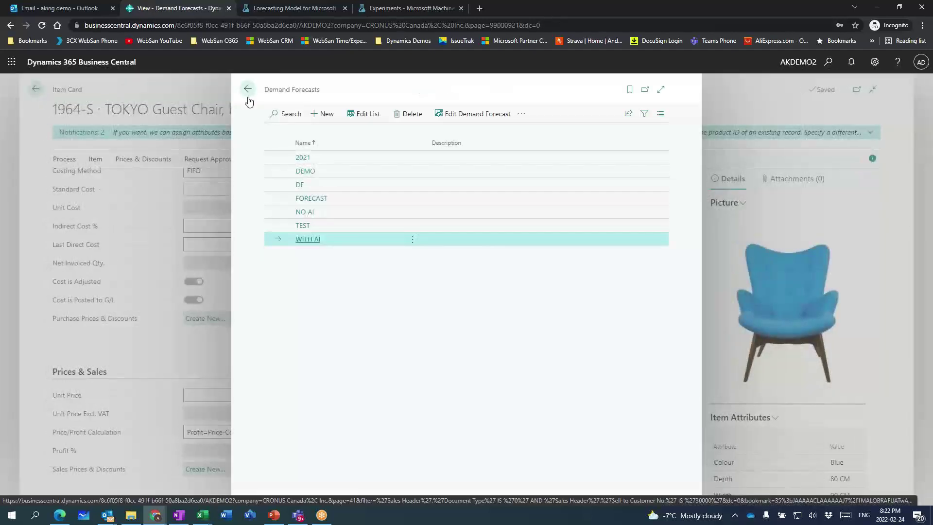
click(34, 89)
click(34, 89)
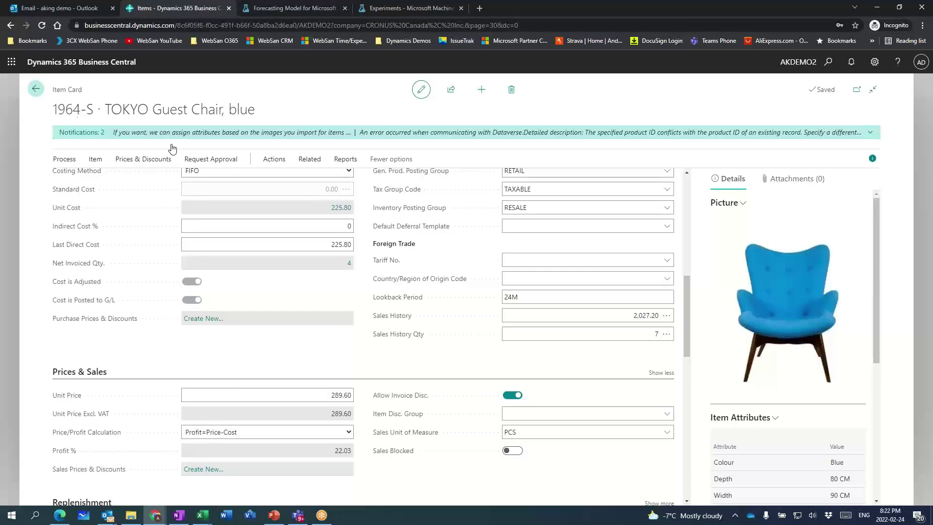
click(123, 92)
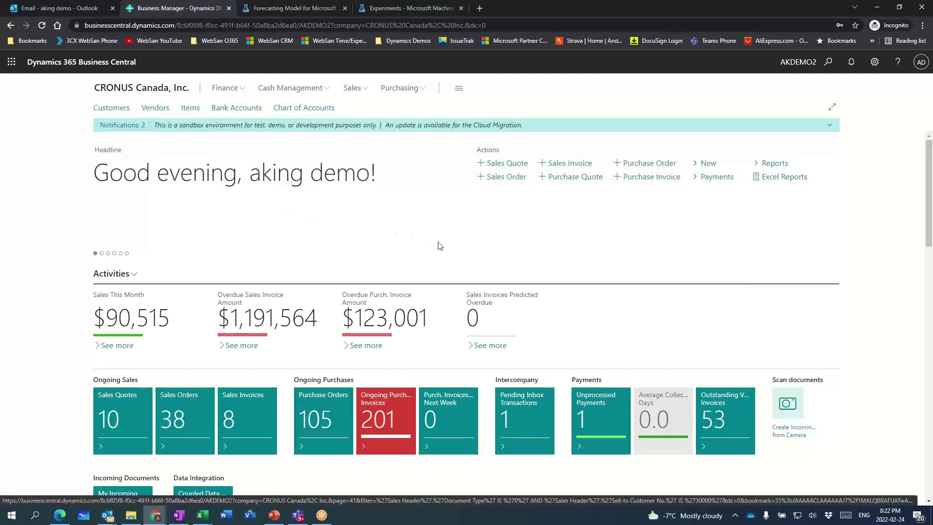
Look over the home page's Activities figures and switch to the PowerPoint presentation
scroll(466, 250, down, 1)
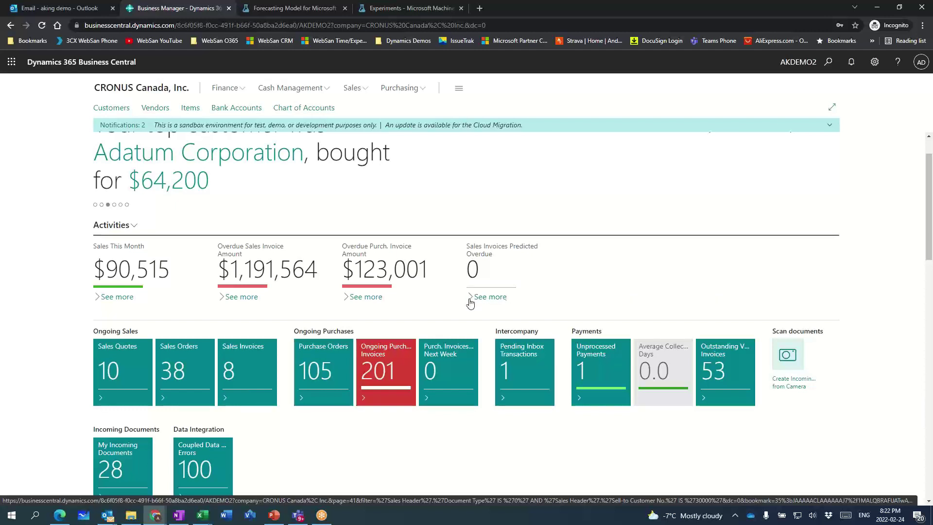
scroll(507, 279, up, 1)
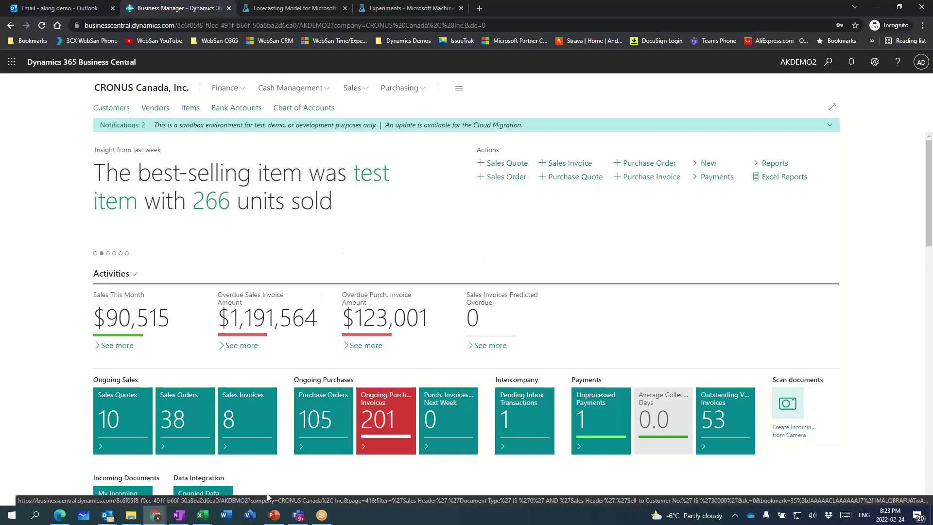
click(273, 514)
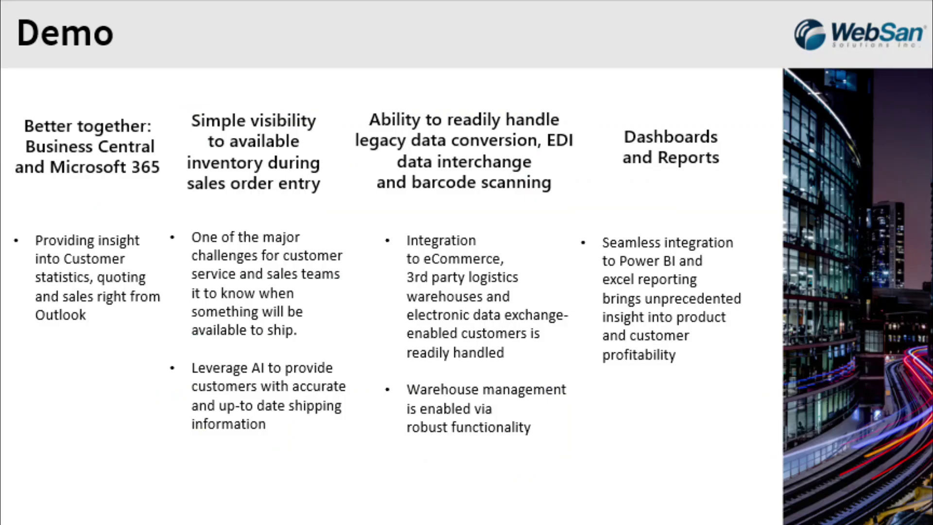
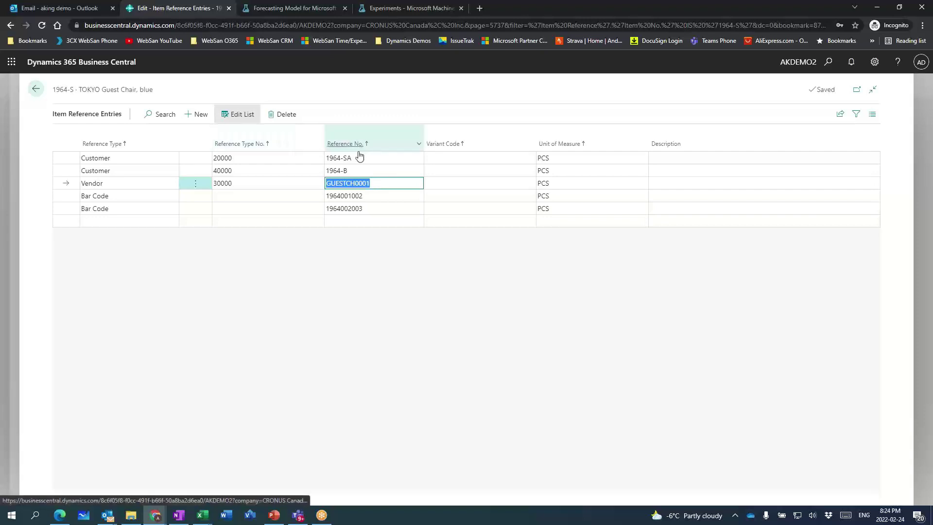
Review the vendor reference and both bar code references in the item reference entries of 1964-S
click(382, 182)
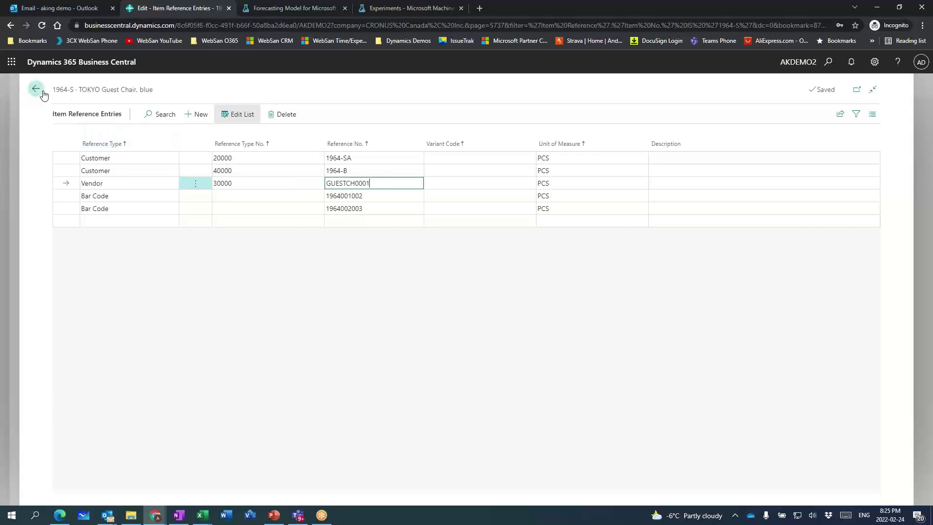
click(381, 192)
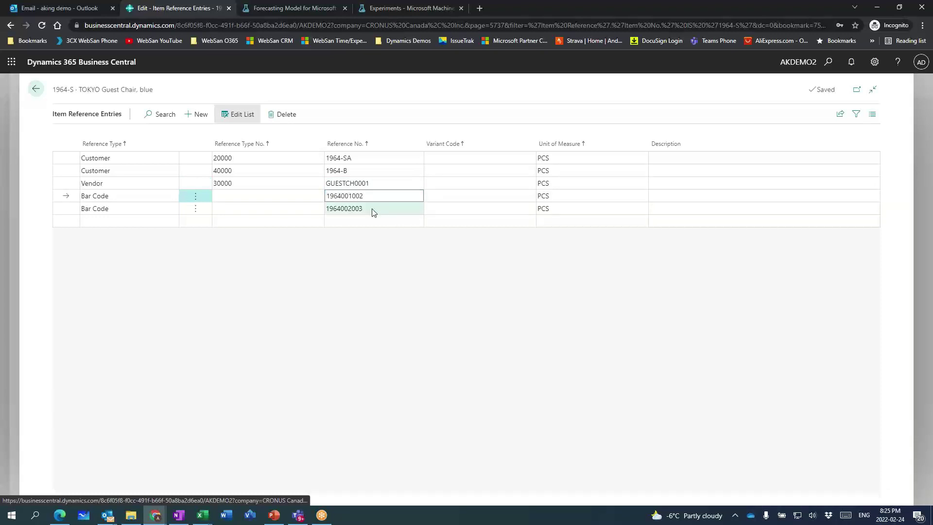
click(372, 209)
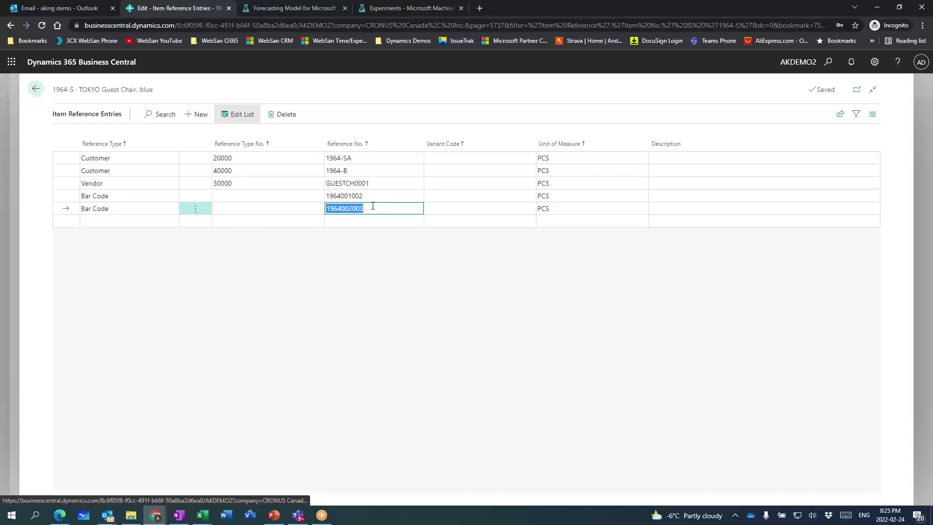
drag(53, 89, 87, 91)
click(164, 92)
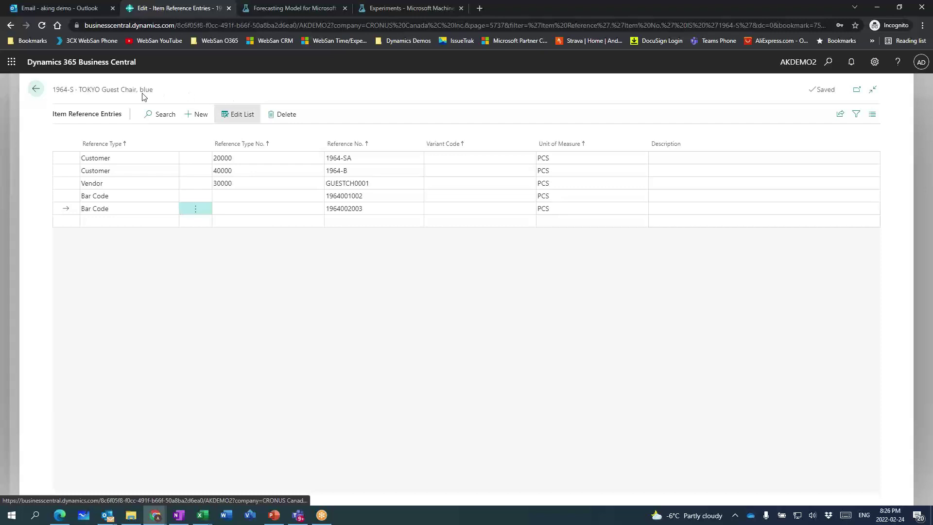
Return to the 1964-S item card and examine its picture and item attributes
click(36, 89)
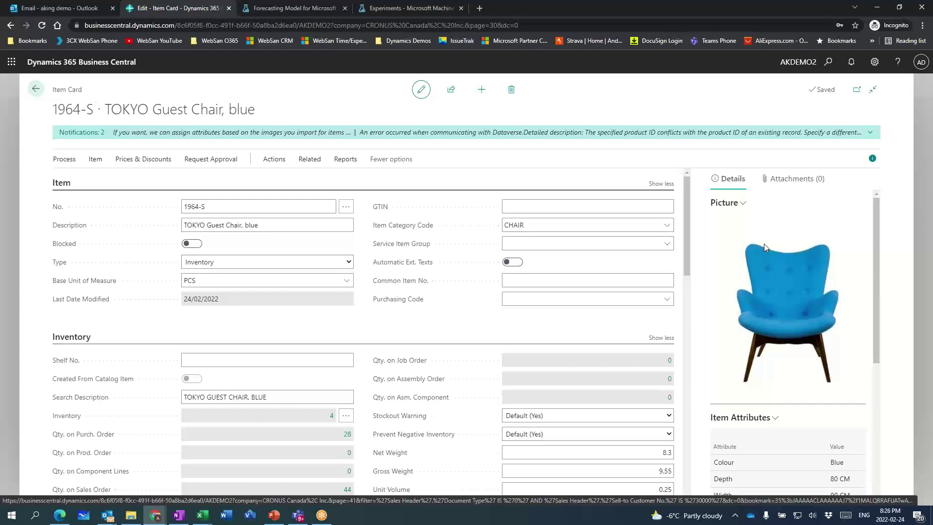
scroll(842, 256, down, 1)
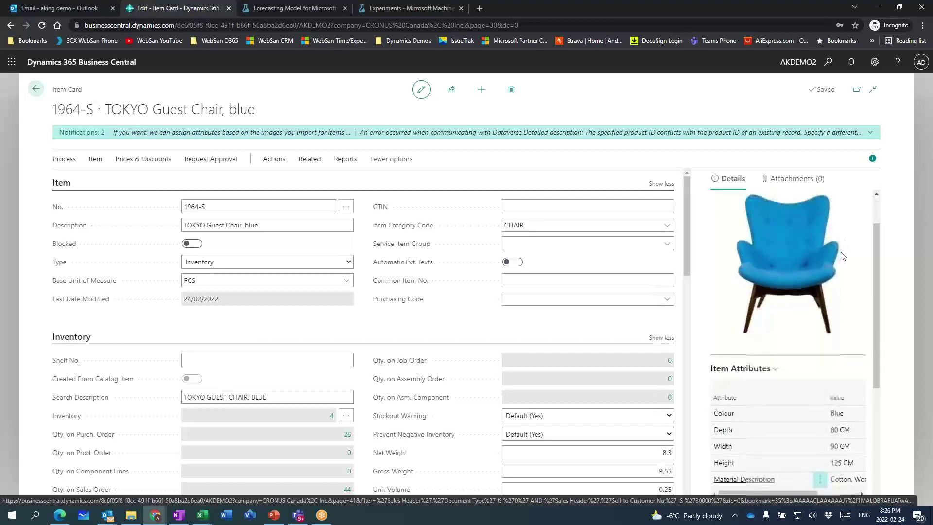
scroll(843, 256, down, 1)
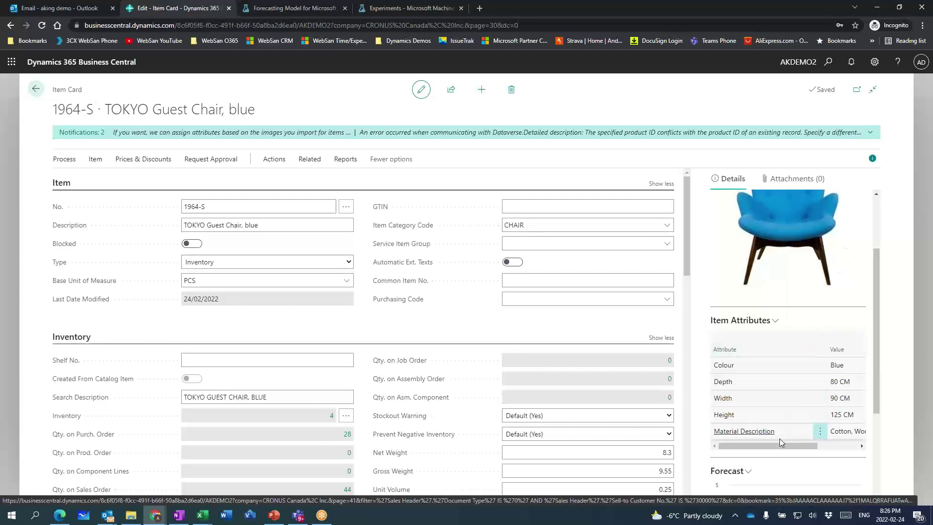
mouse_move(774, 445)
mouse_down()
mouse_move(816, 445)
mouse_move(762, 449)
mouse_up()
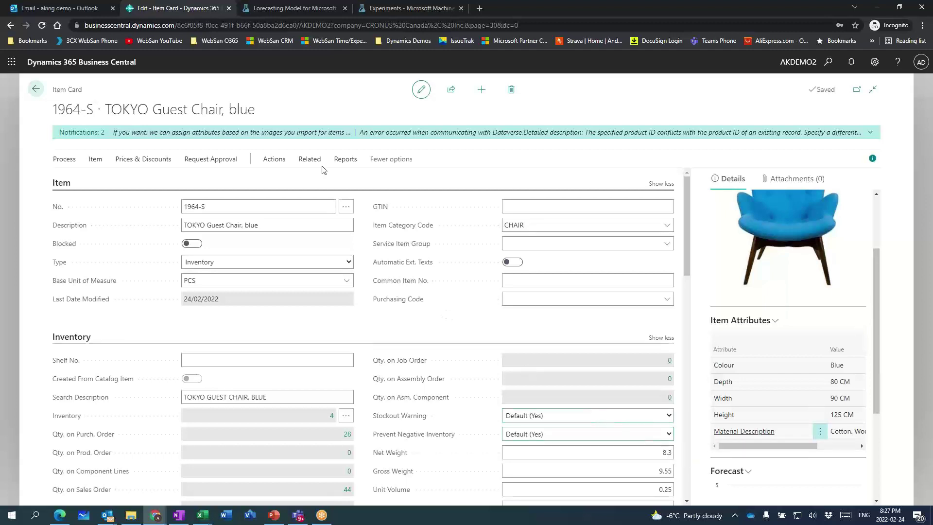
Open the item translations of 1964-S in full view, check the ESP and FRC descriptions, and return to the item card
click(309, 159)
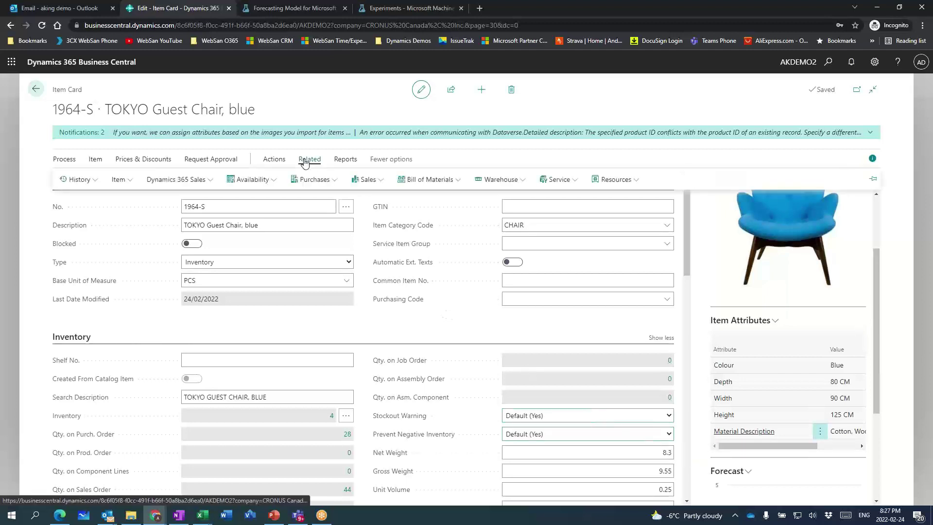
click(122, 180)
click(132, 267)
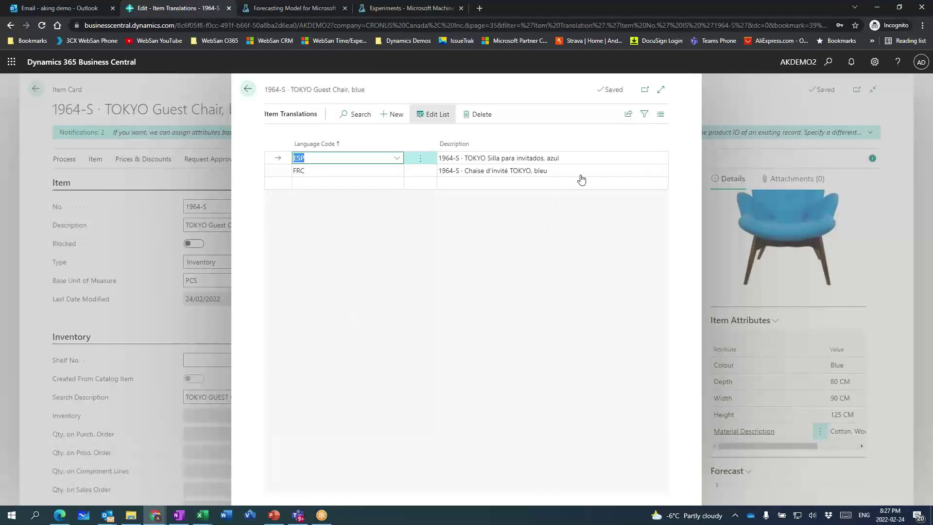
click(661, 89)
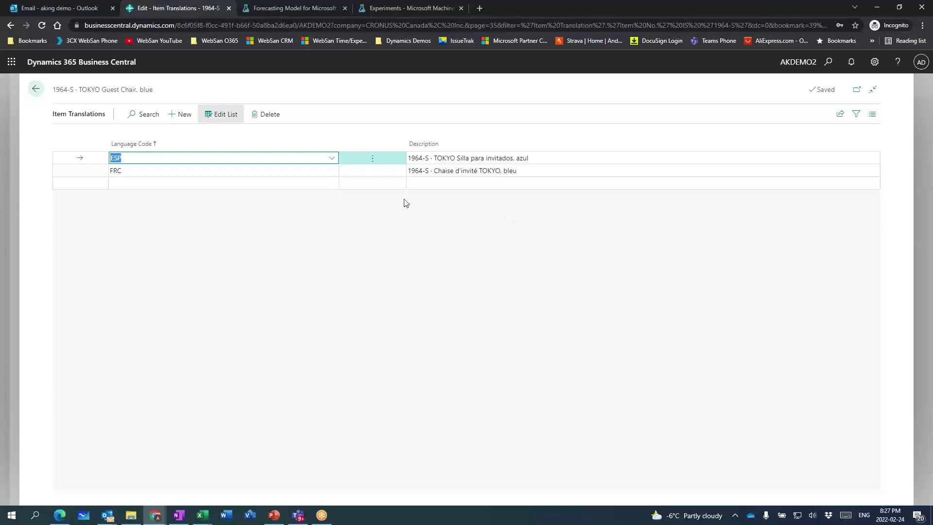
click(39, 90)
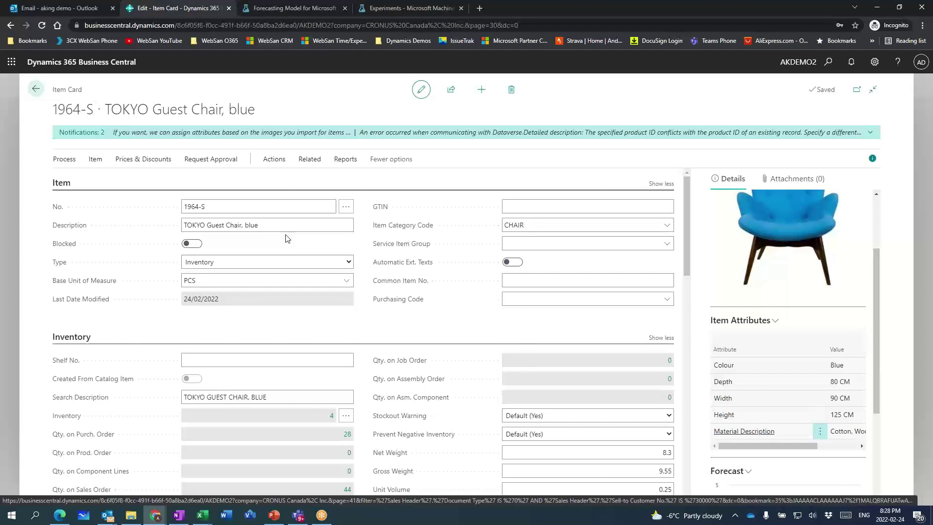
Leave the item card and item list for the home page, and look over its Activities section
click(35, 90)
click(124, 93)
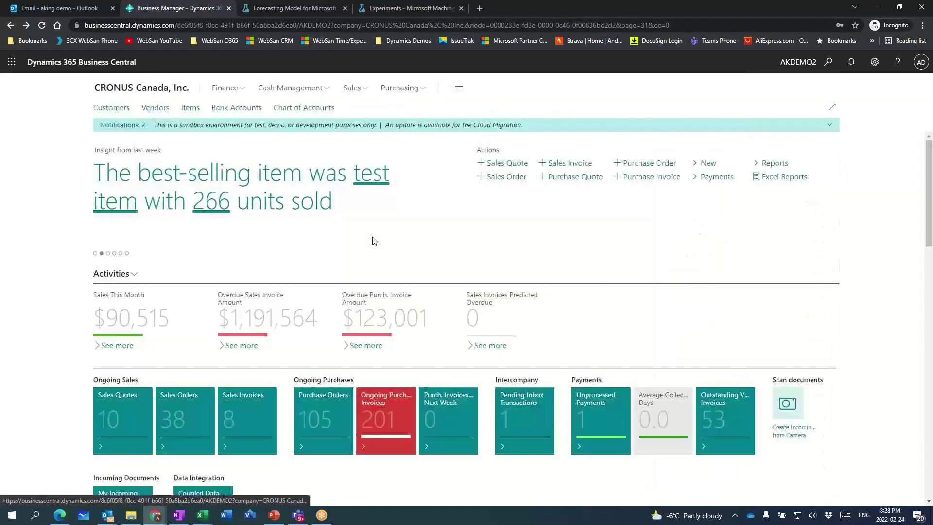
scroll(385, 269, down, 1)
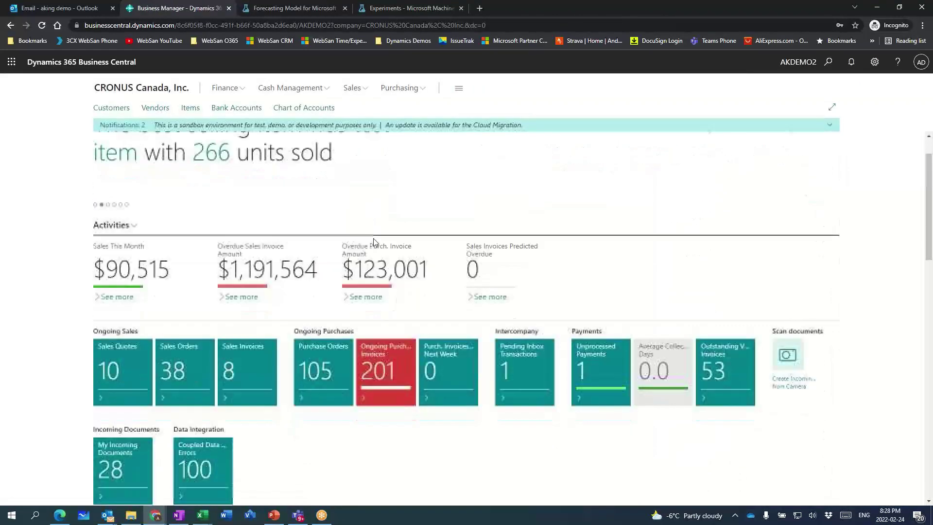
scroll(129, 234, down, 1)
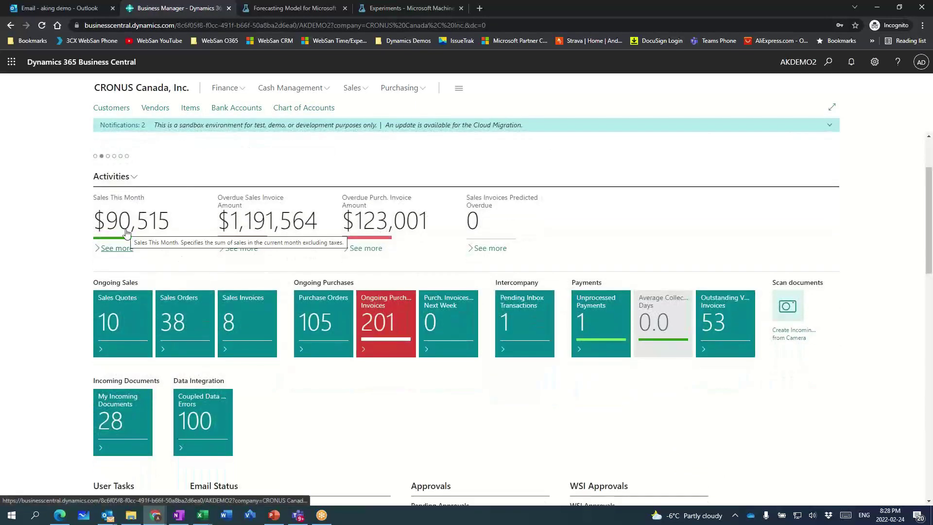
scroll(161, 228, up, 2)
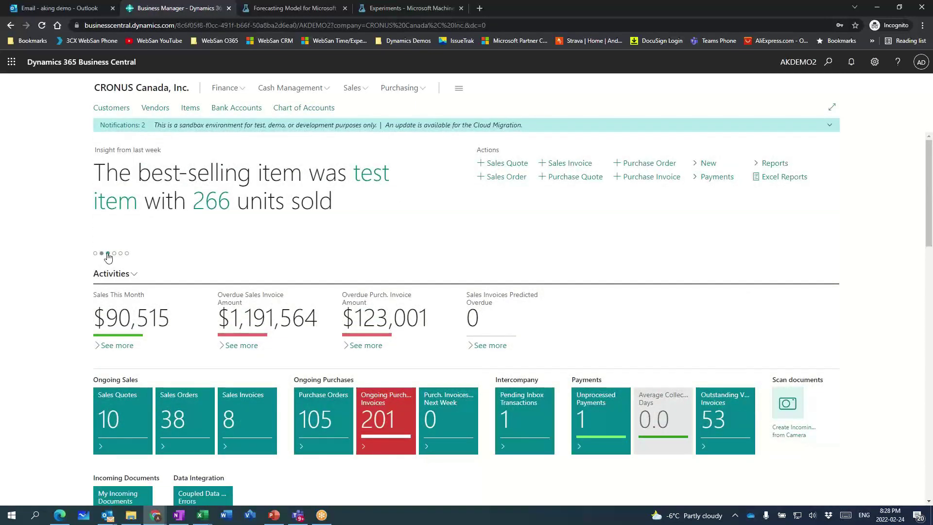
Step through the home page's headline insights and review the overdue sales invoice amount
click(107, 253)
click(114, 253)
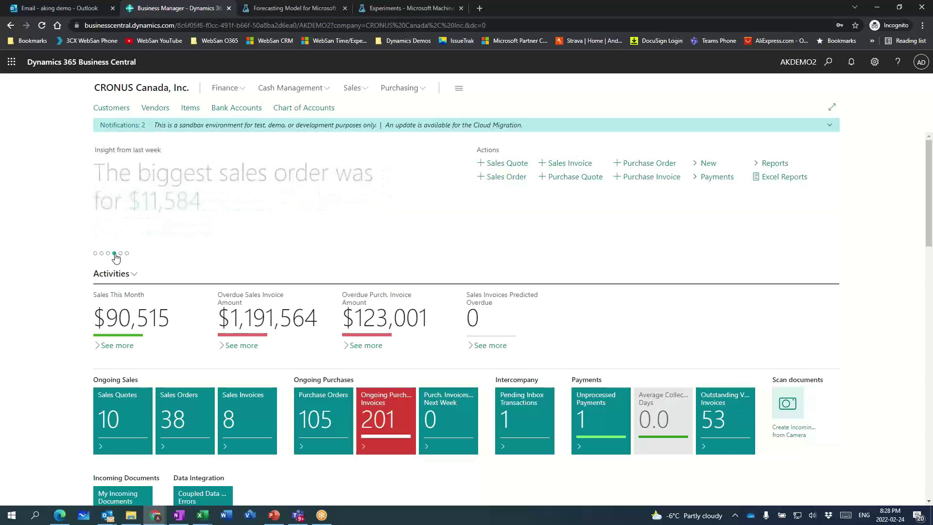
click(120, 254)
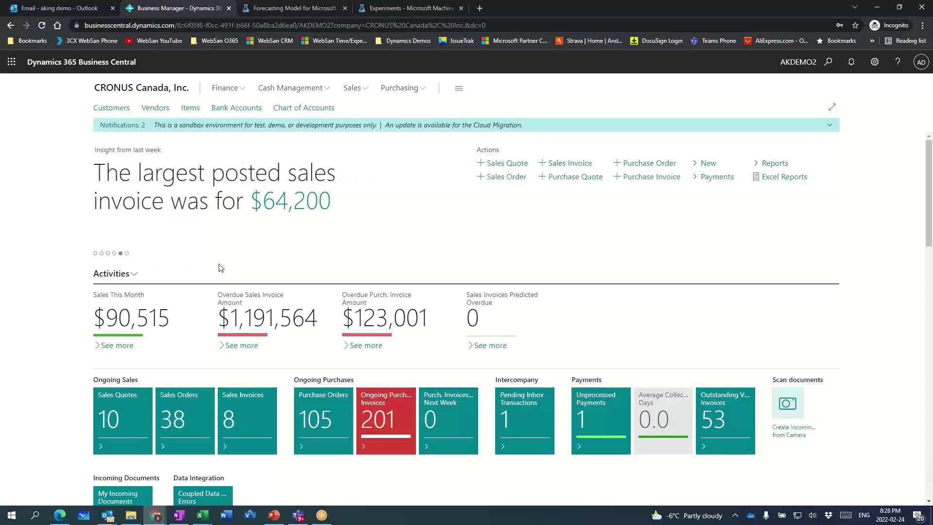
scroll(304, 217, down, 2)
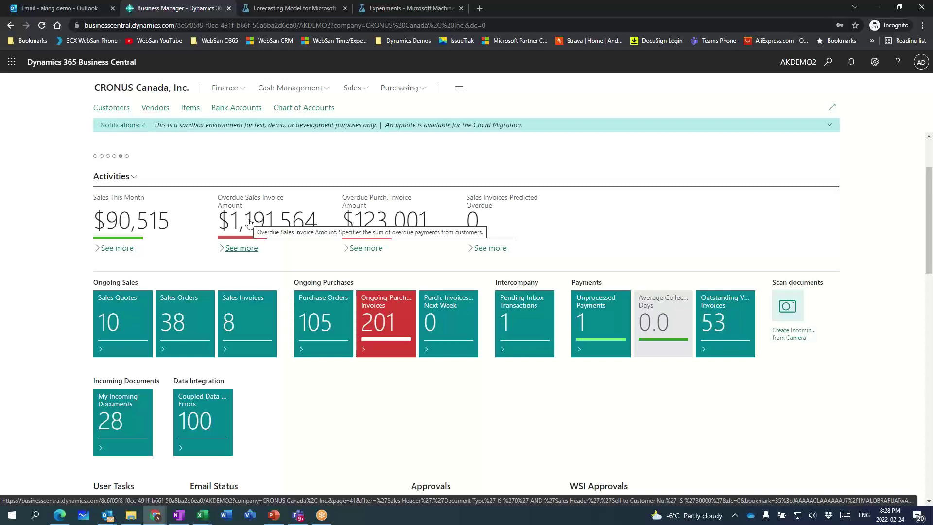
Step the home page's Business Performance chart back through the previous charts to Top Five Customers by Sales Value
scroll(249, 226, down, 1)
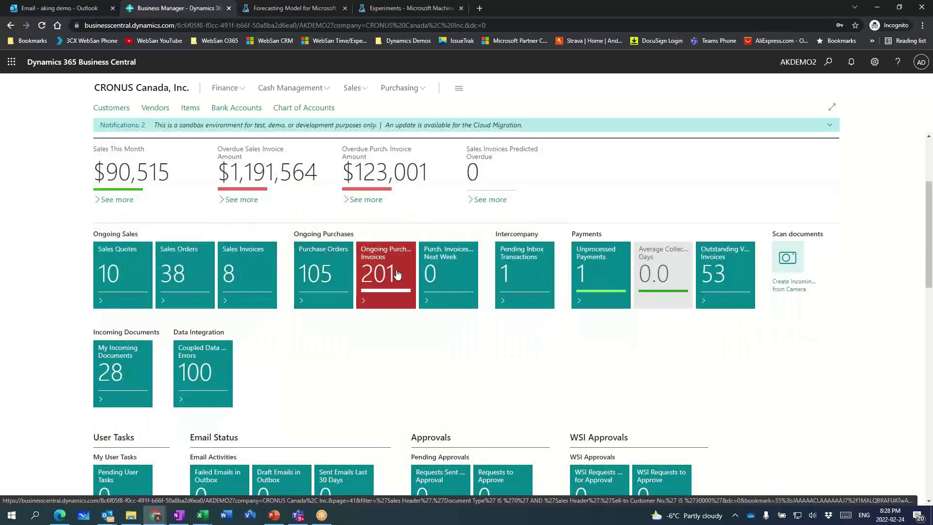
scroll(374, 281, down, 3)
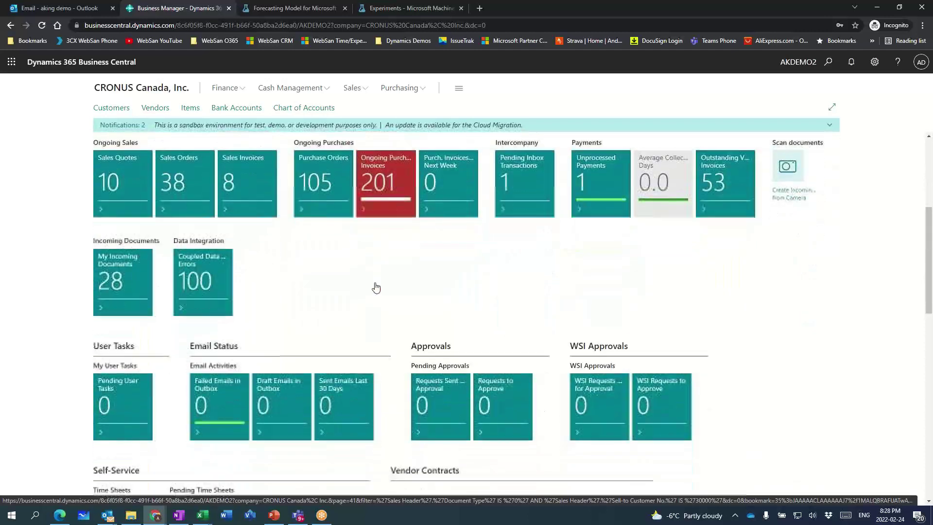
scroll(332, 248, down, 6)
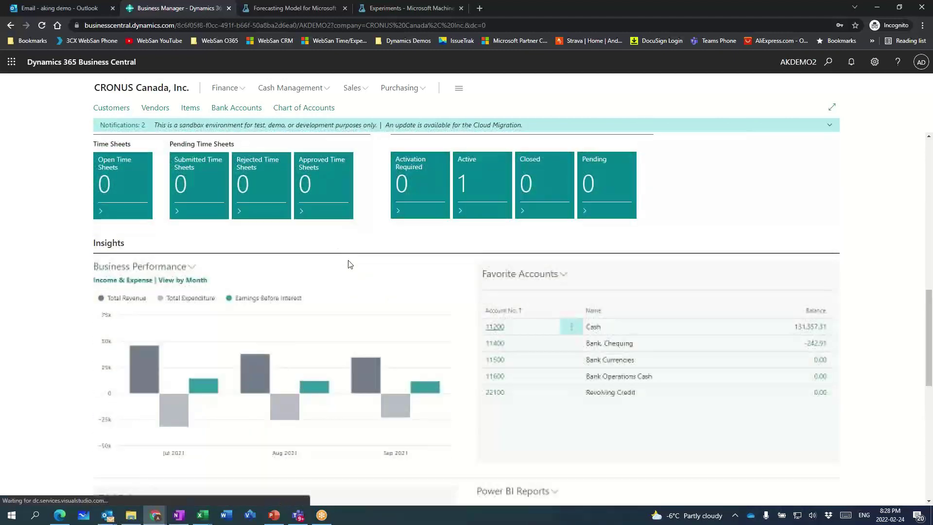
scroll(350, 264, down, 1)
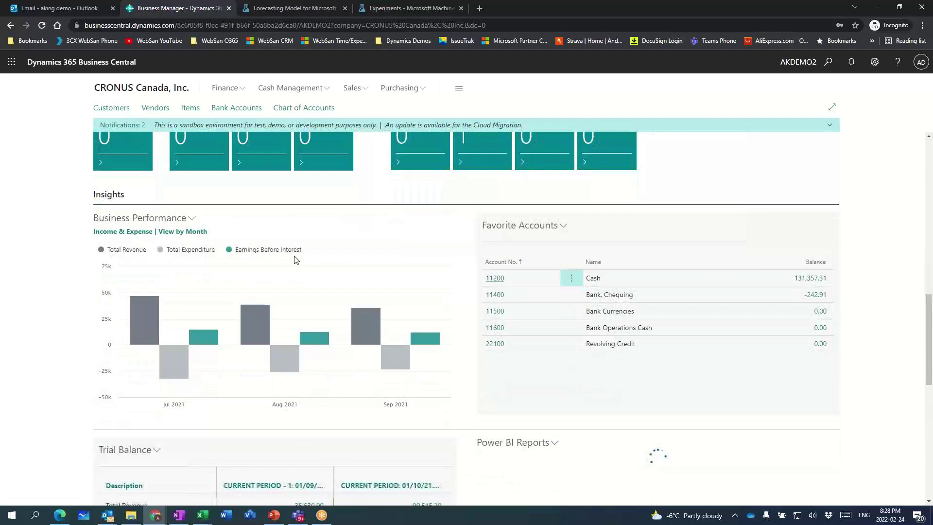
click(190, 218)
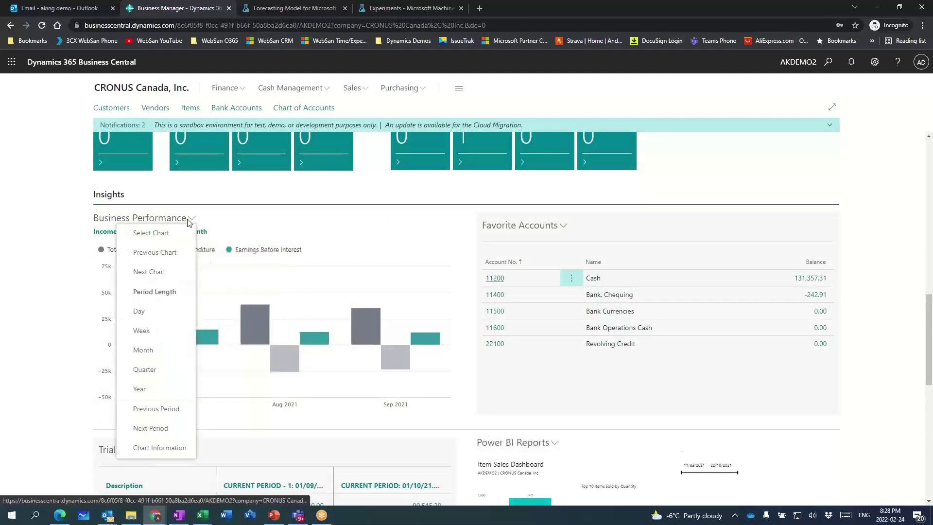
click(146, 258)
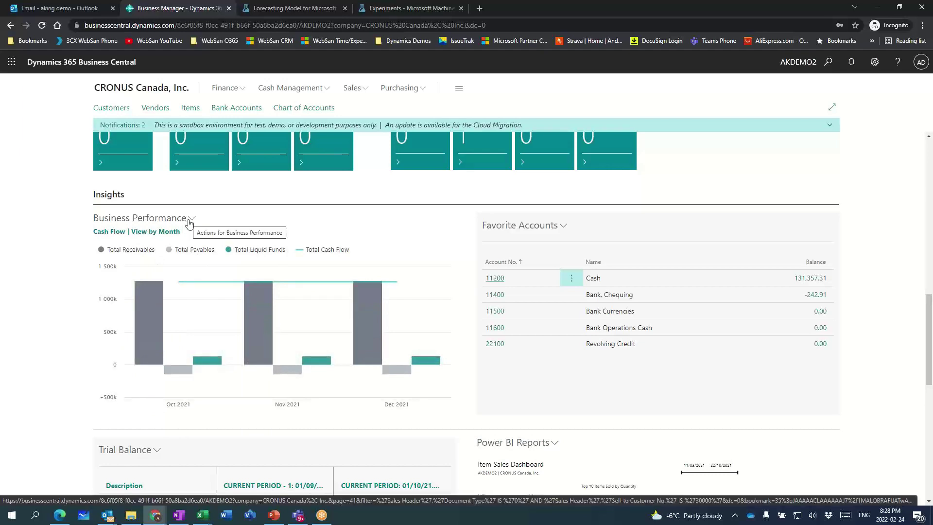
click(190, 220)
click(161, 253)
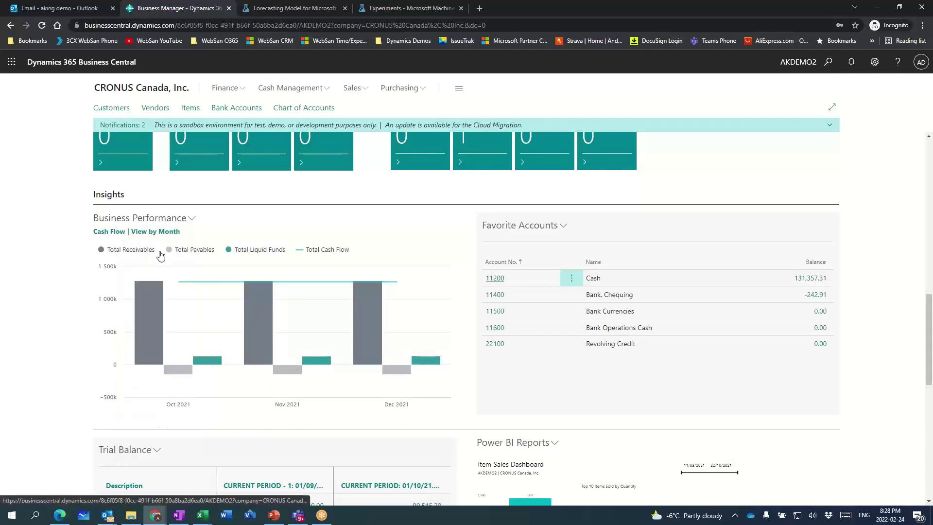
click(190, 220)
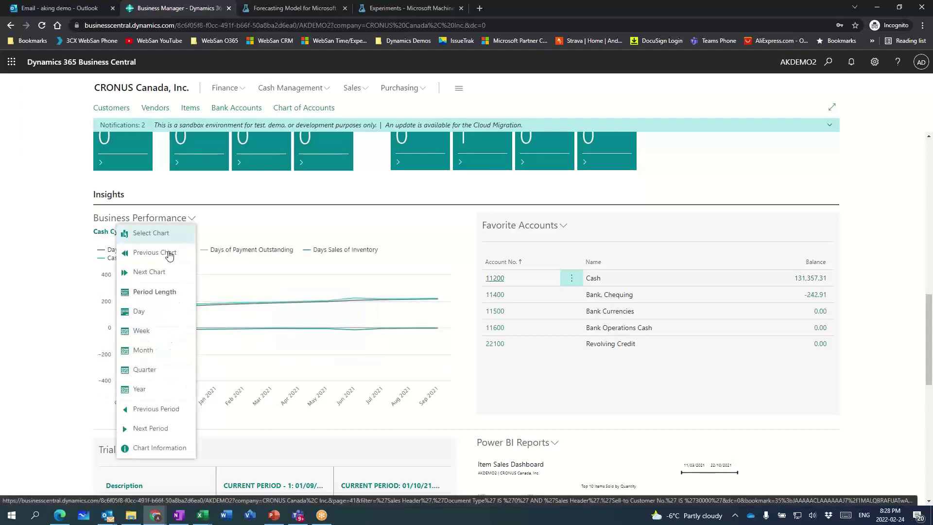
click(150, 251)
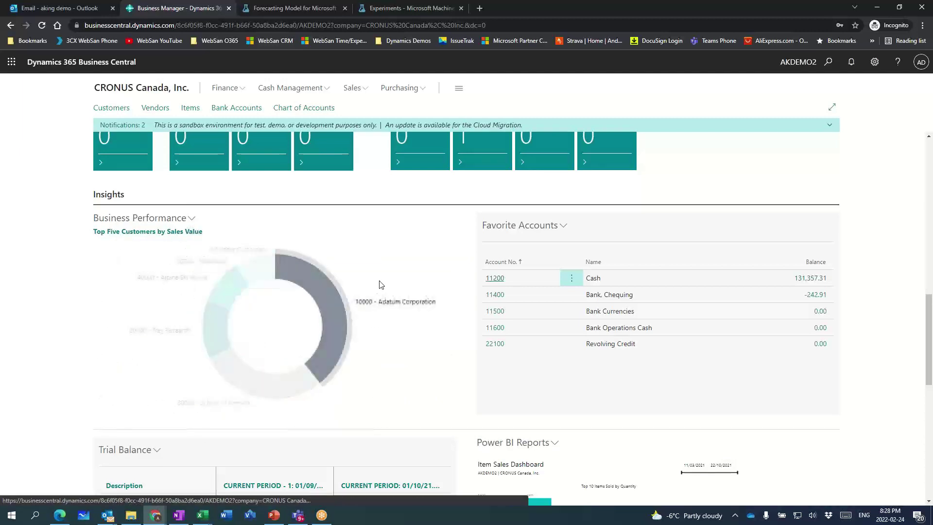
Drill down from the trial balance's prior-period Total Revenue to the general ledger entries behind it
scroll(477, 270, down, 5)
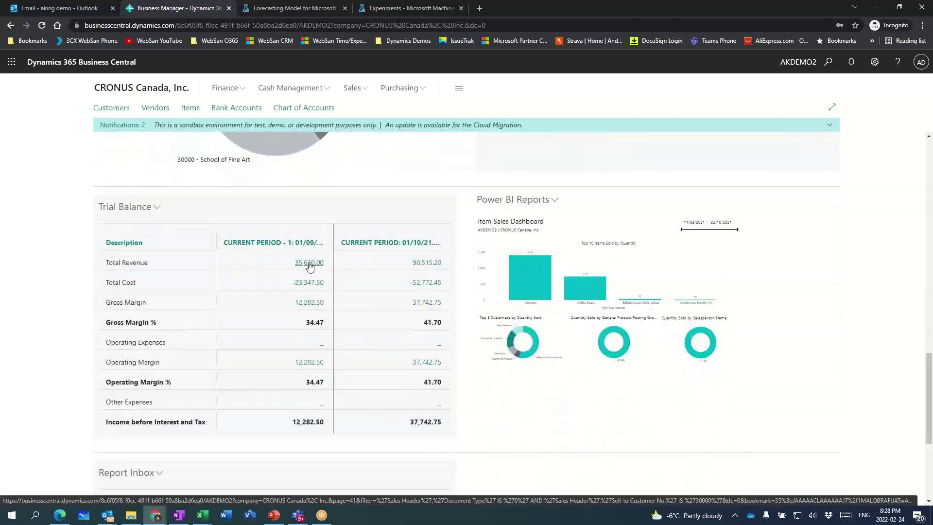
click(313, 263)
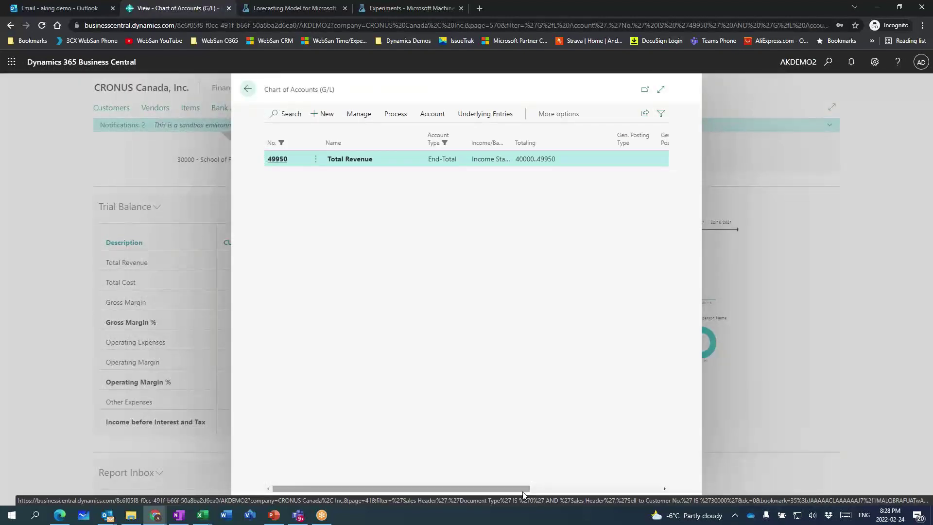
drag(523, 488, 653, 488)
click(504, 160)
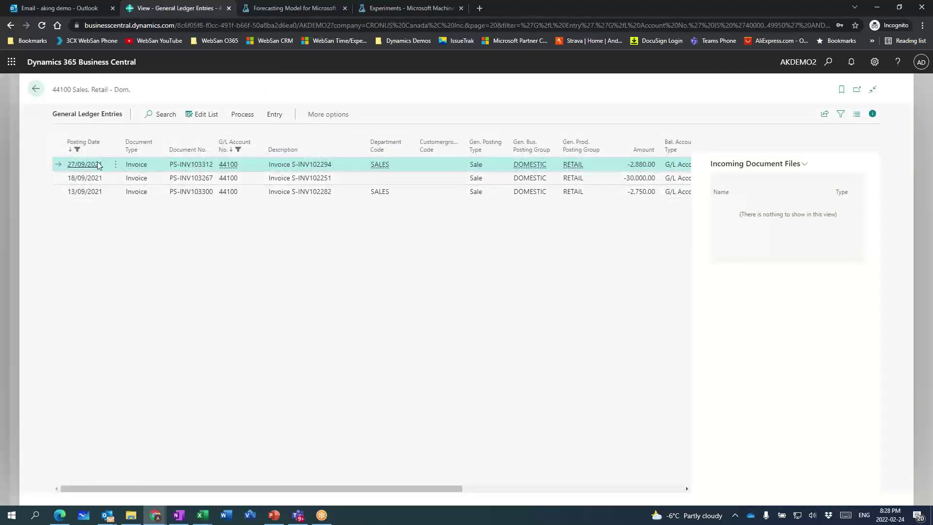
Find the related entries for the 27/09/2021 ledger entry and open its posted sales invoice
click(274, 114)
click(88, 134)
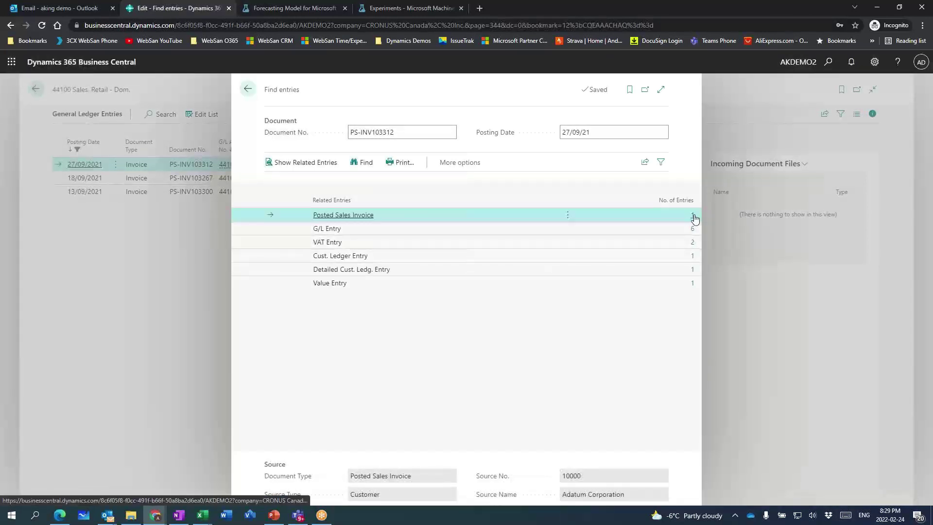
click(693, 215)
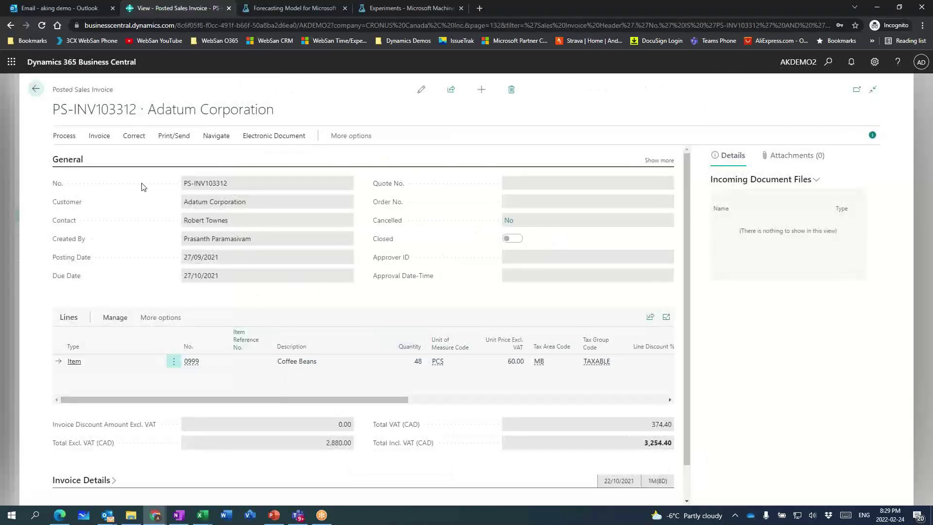
Close the posted invoice, related entries, ledger entries and account view to return to the home page
click(36, 90)
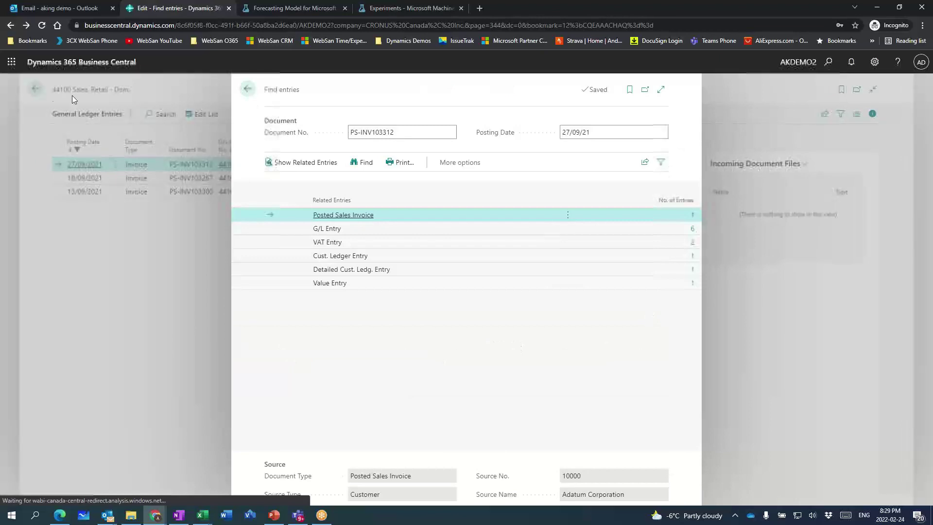
click(248, 90)
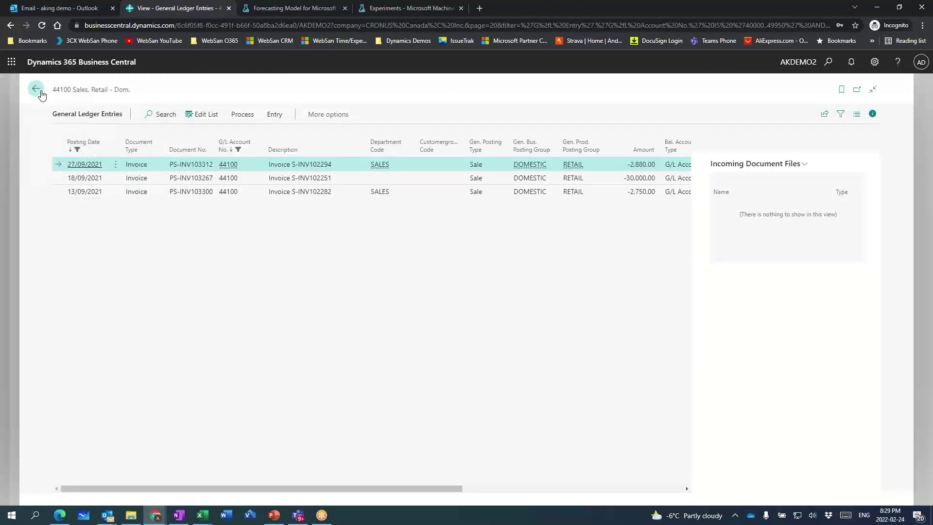
click(35, 89)
click(246, 90)
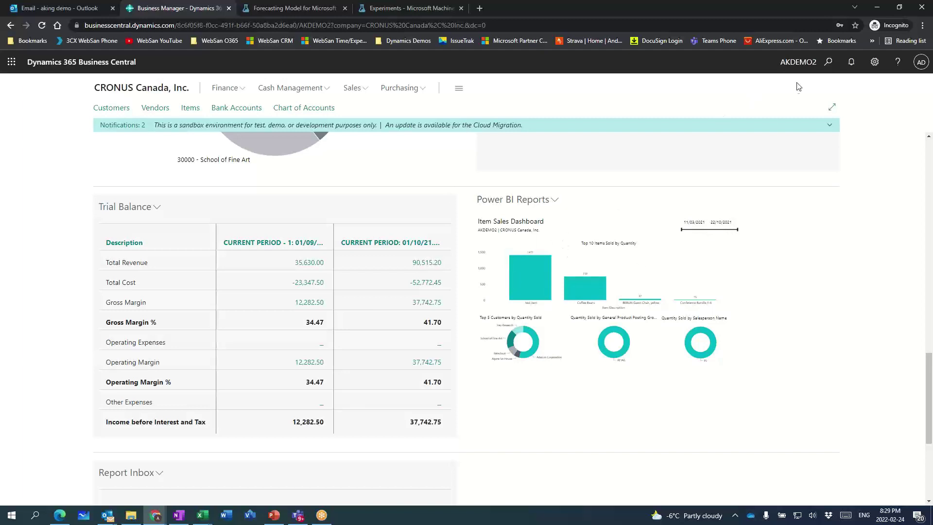
Search for "web ser", open the Web Services list and look through its published pages and queries
click(827, 65)
text(web ser)
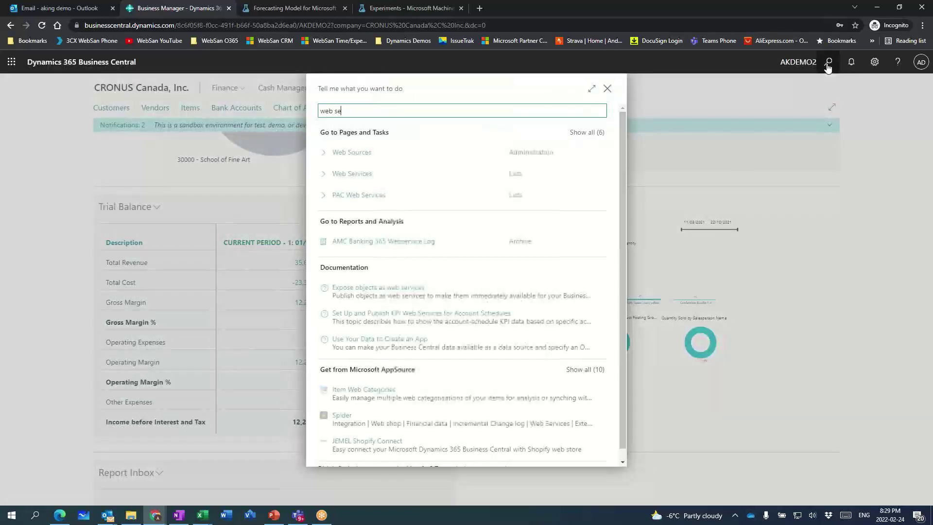
click(357, 151)
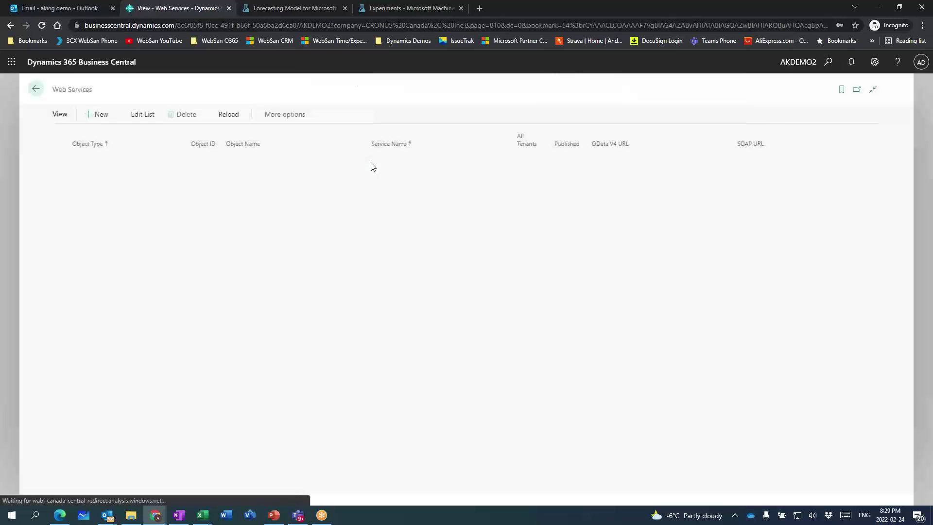
scroll(319, 250, up, 15)
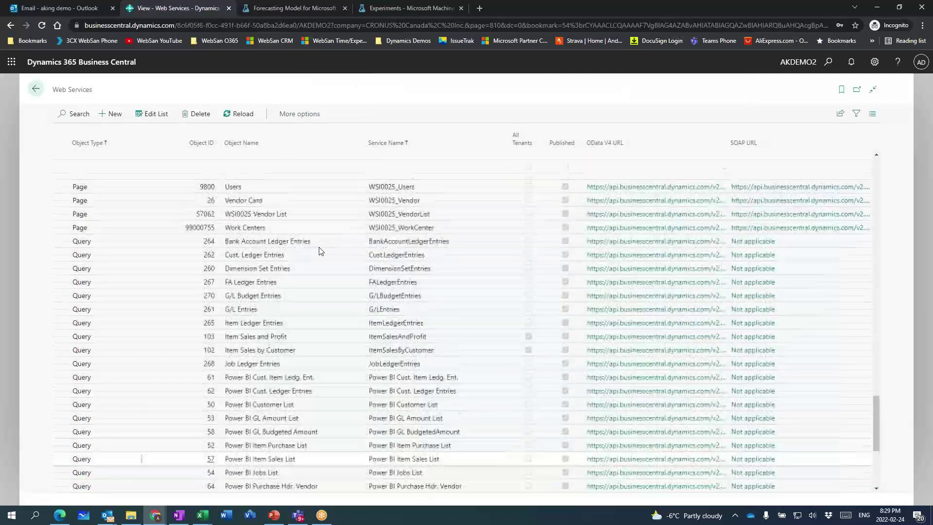
scroll(318, 250, up, 5)
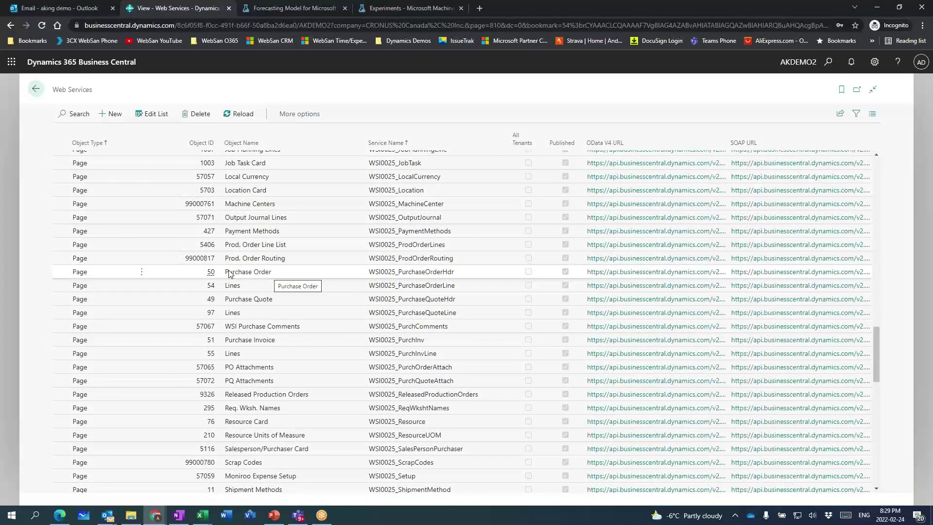
scroll(273, 288, up, 3)
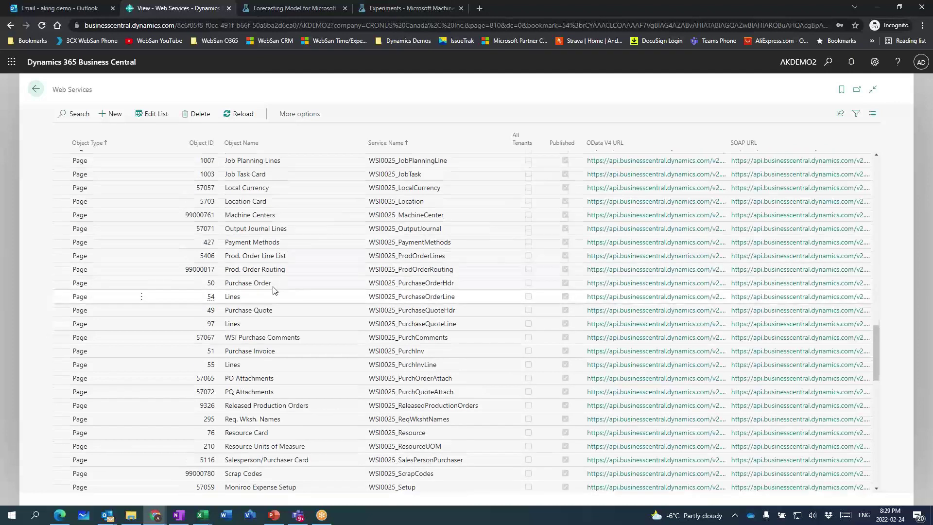
scroll(273, 287, up, 9)
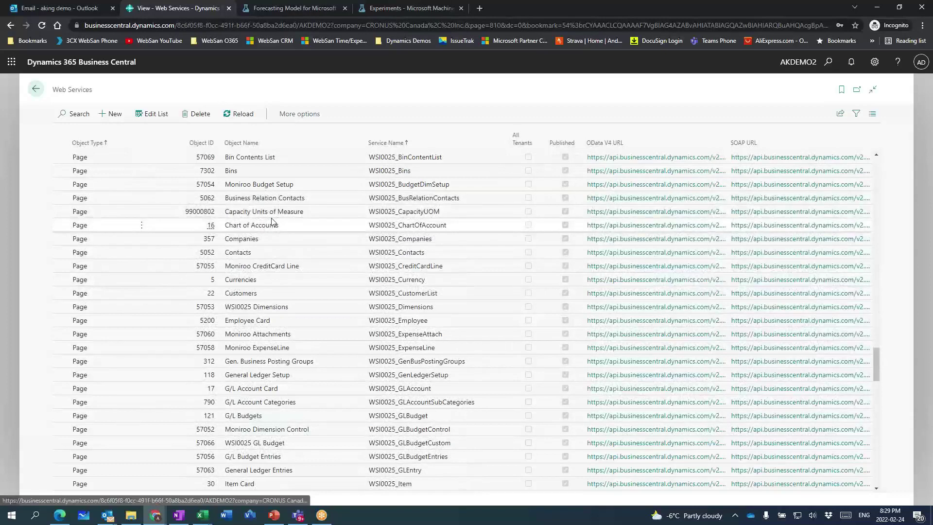
scroll(287, 217, up, 2)
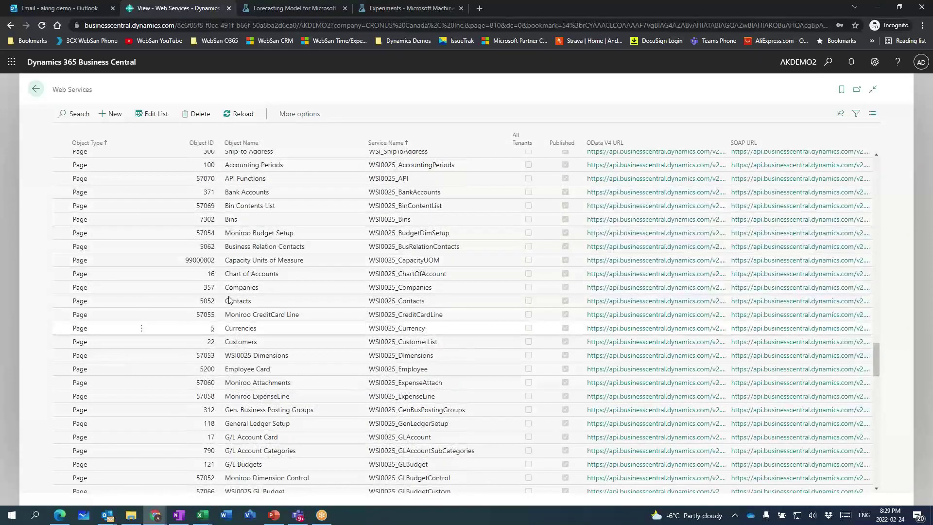
Switch to the D365BC Sales Scorecard in Power BI, highlight the DESK product line to examine its customers and salespeople, and clear the highlight
mouse_move(60, 515)
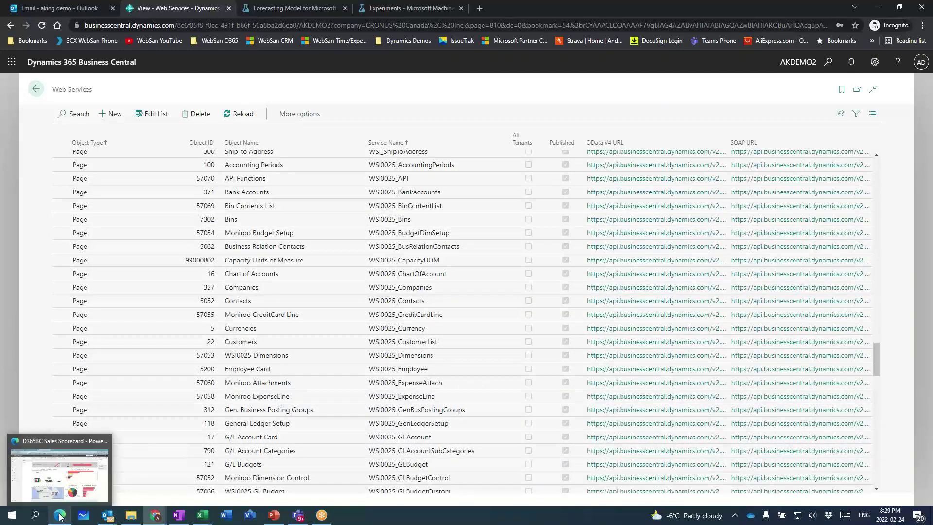
click(60, 515)
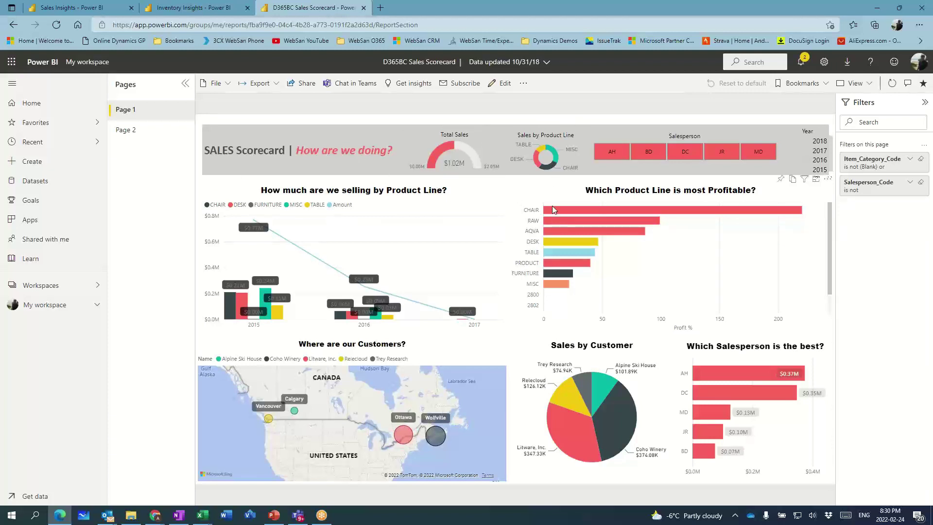
mouse_move(551, 242)
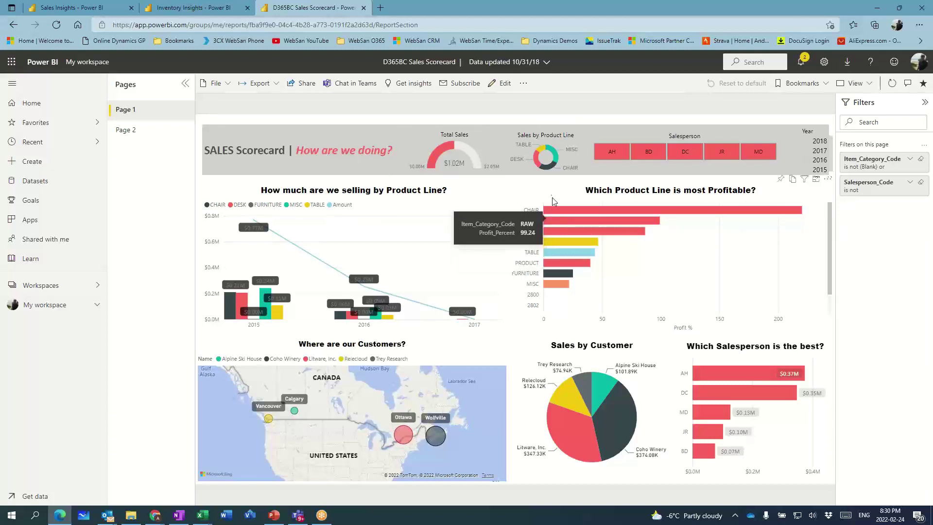
mouse_move(535, 162)
click(502, 265)
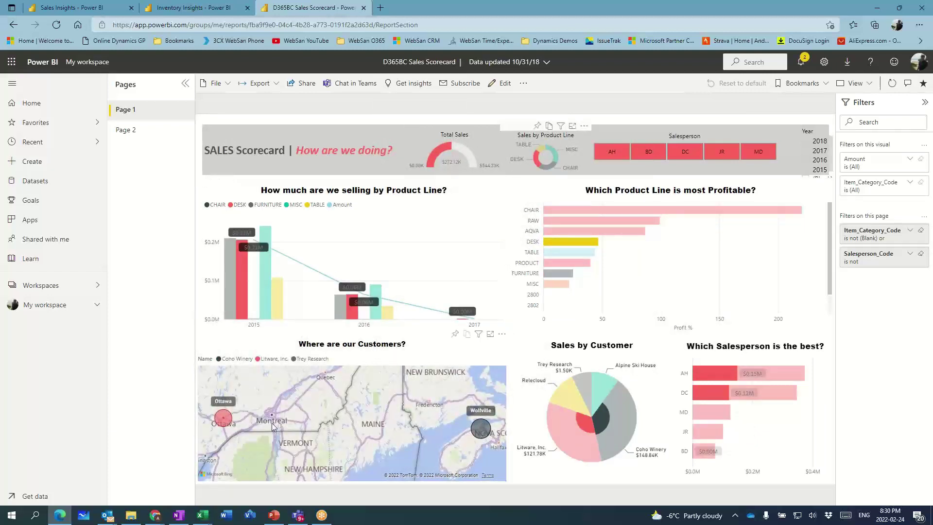
mouse_move(220, 420)
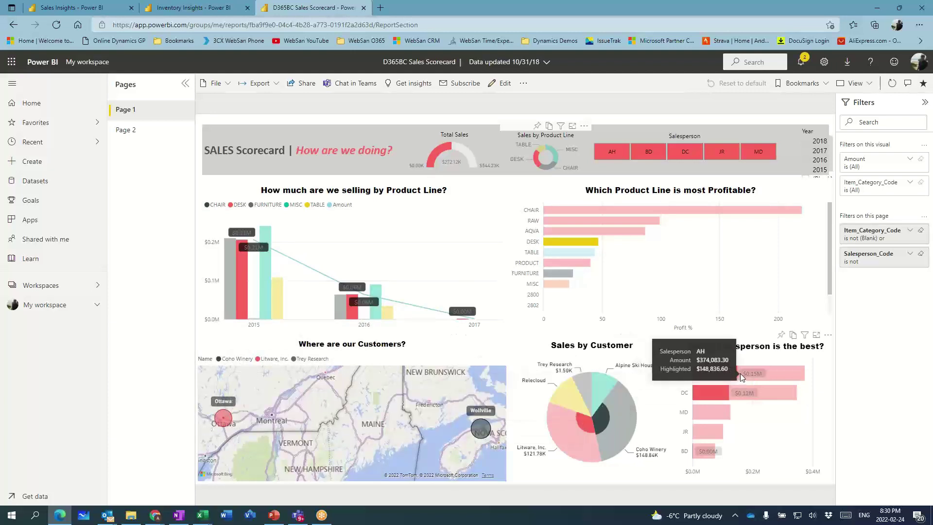
click(536, 162)
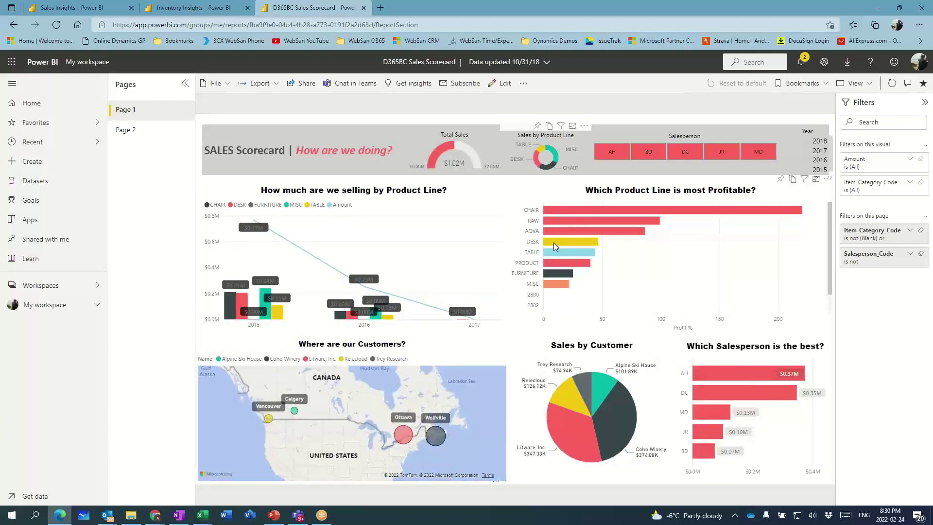
Switch back to Business Central and leave the Web Services list for the home page
click(155, 515)
click(161, 482)
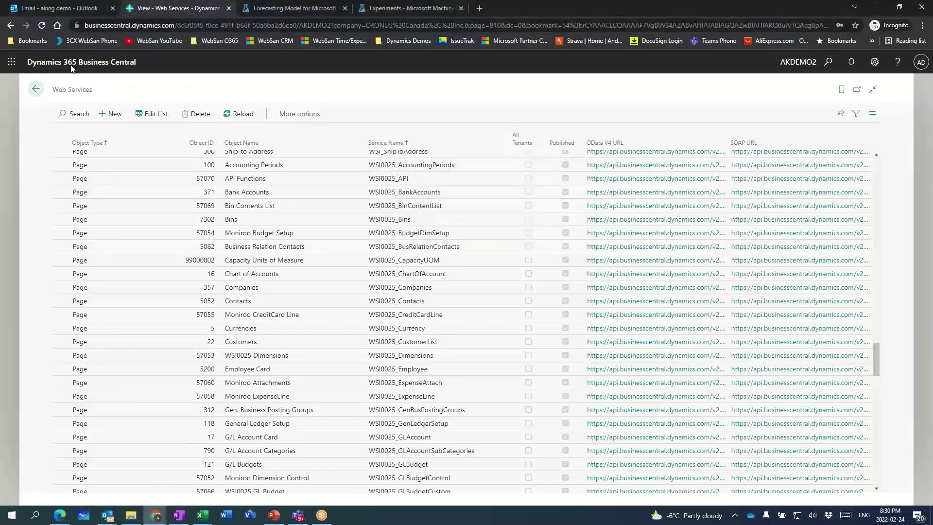
click(36, 90)
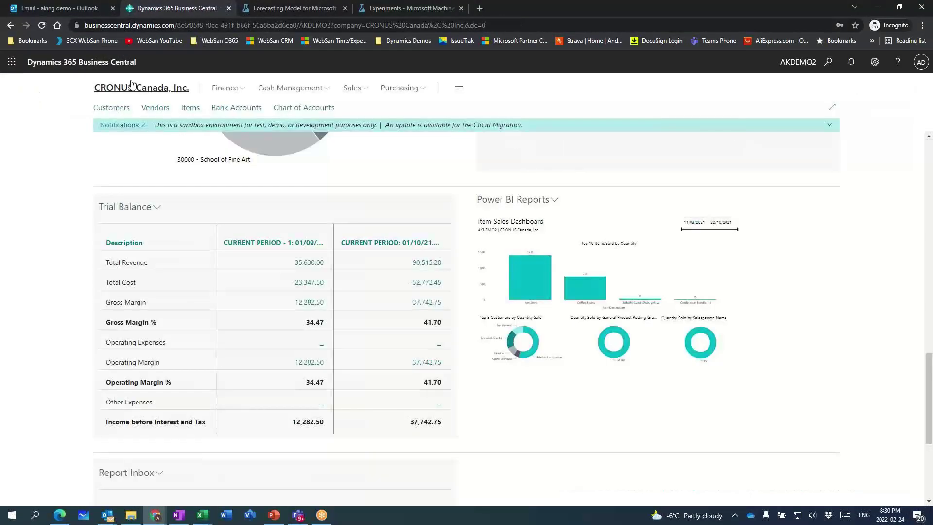
Open the item list, search it for 1964, and open the item card of 1964-S
click(191, 109)
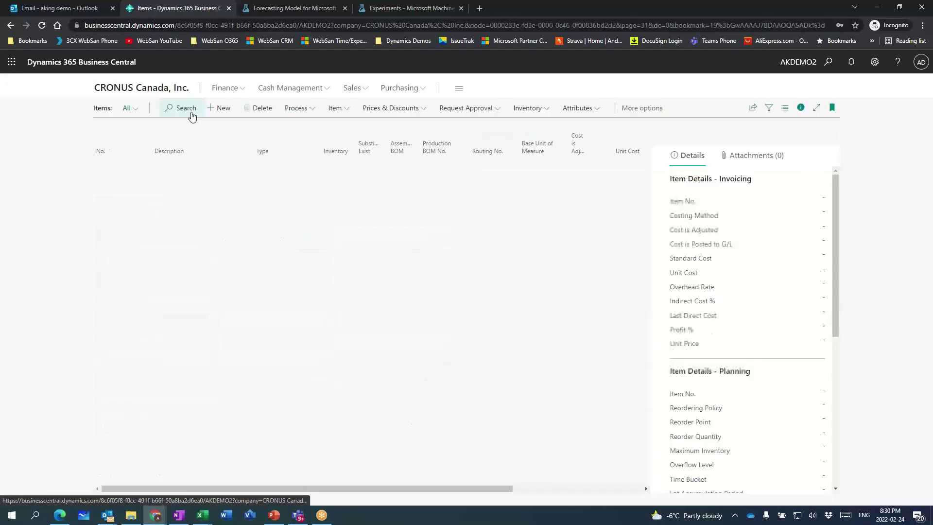
click(188, 109)
text(1964)
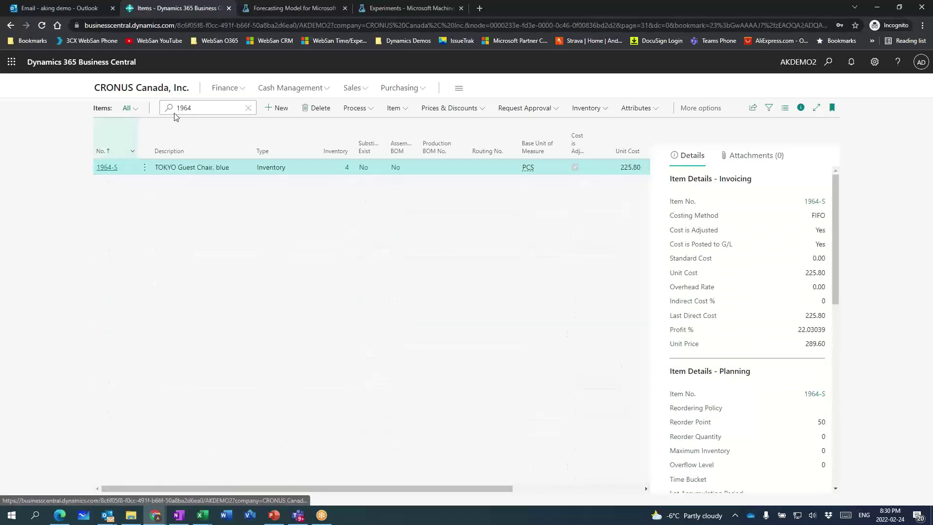
key(Return)
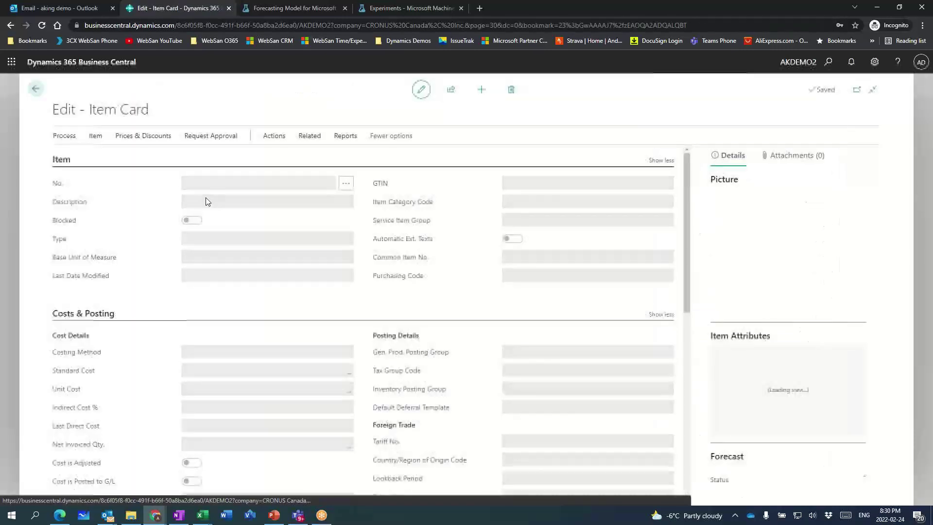
Look through the inventory, costs and posting, and prices and sales details on the item card of 1964-S
scroll(365, 256, down, 6)
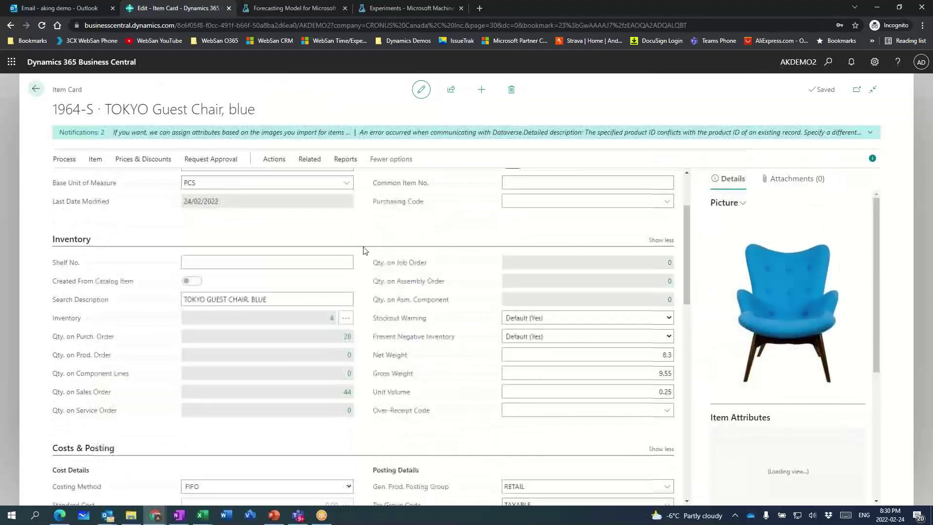
scroll(367, 244, down, 1)
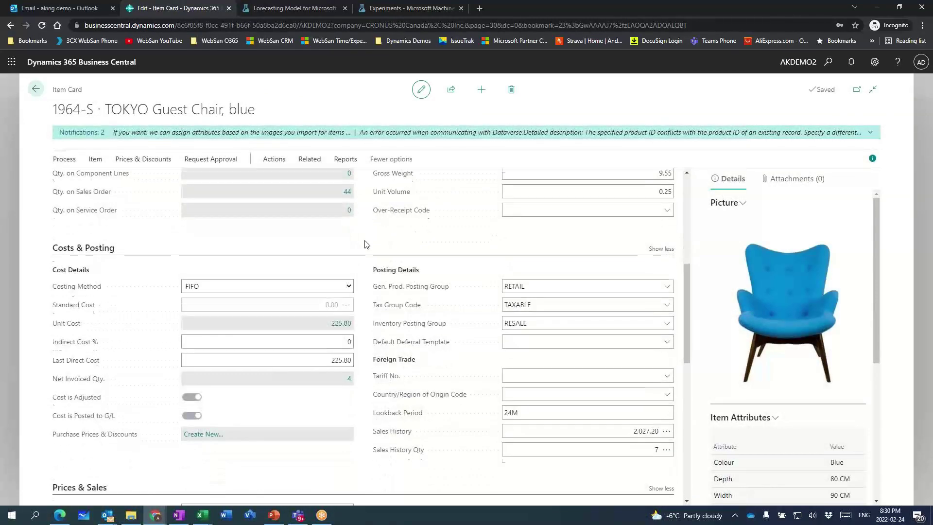
scroll(367, 244, down, 2)
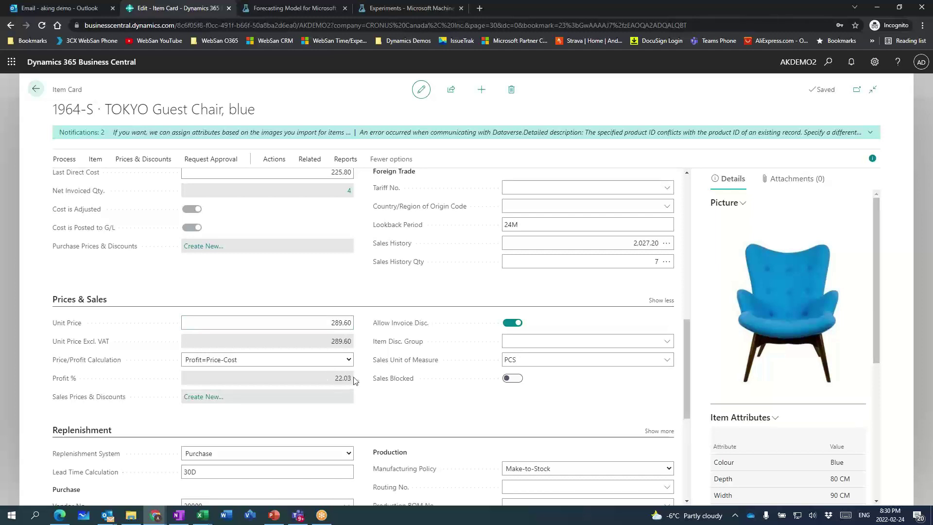
Switch to the Sales Insights report in Power BI, view Sales Table, and expand the top-selling salesperson's customers under Sales by Salesperson
click(61, 518)
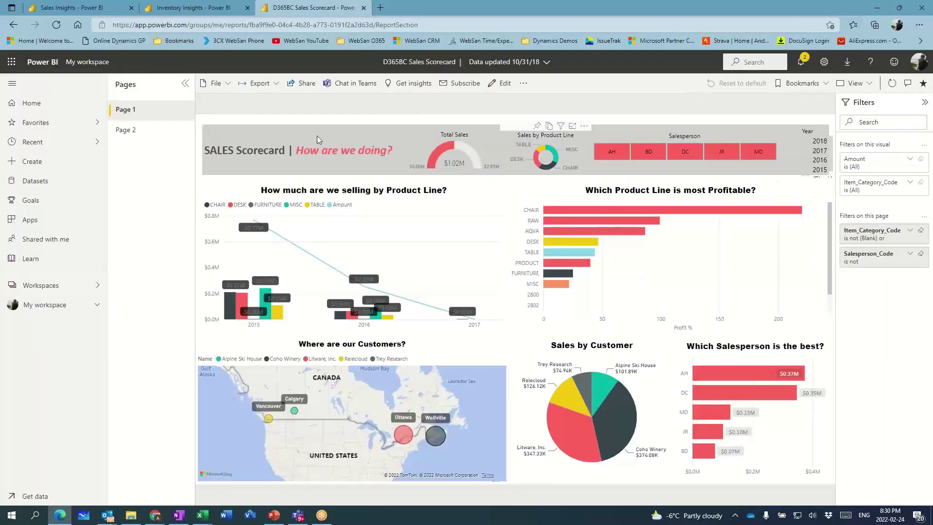
click(95, 12)
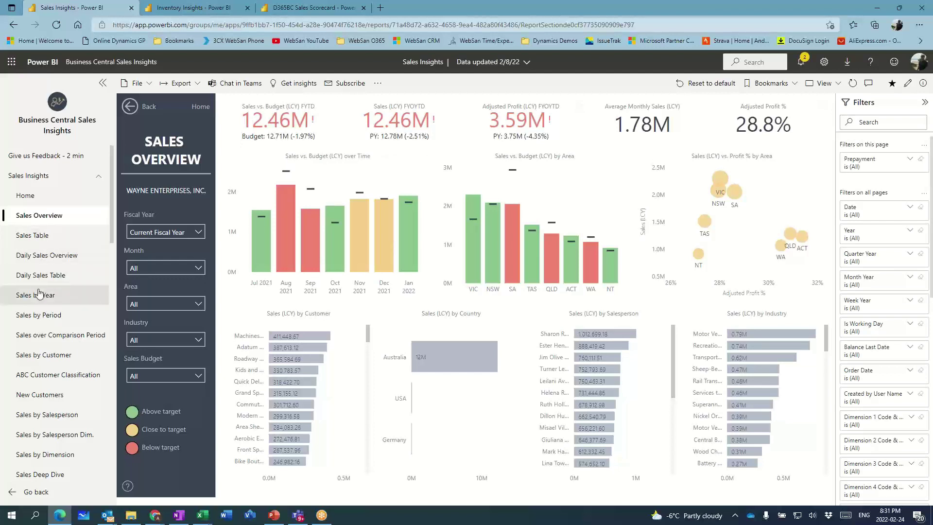
click(47, 238)
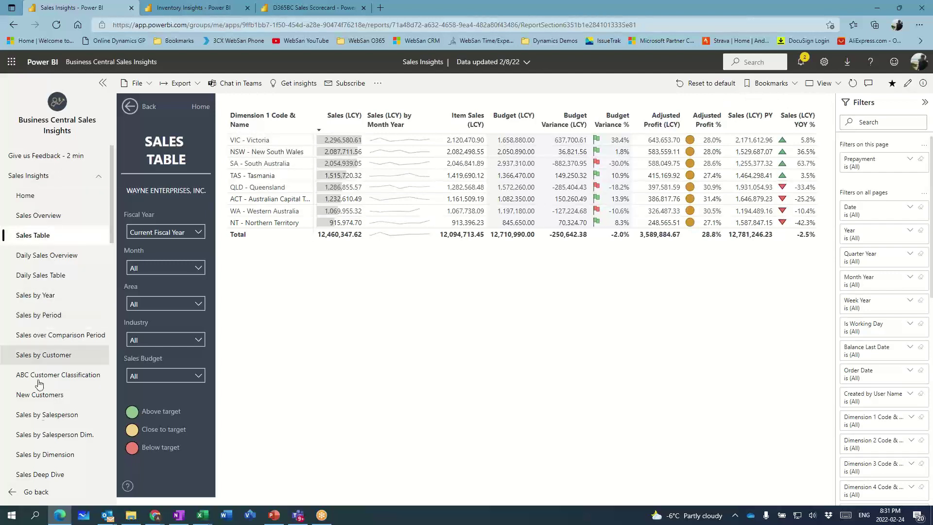
click(53, 414)
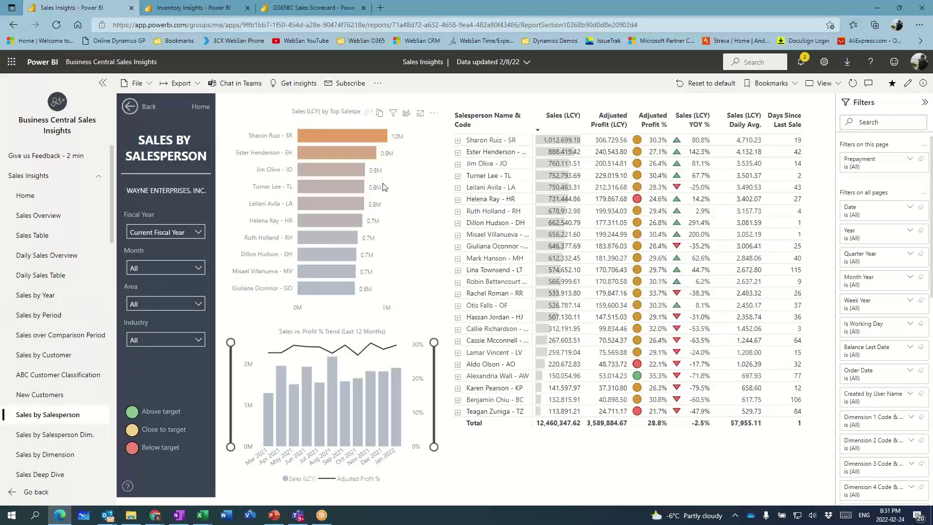
click(457, 140)
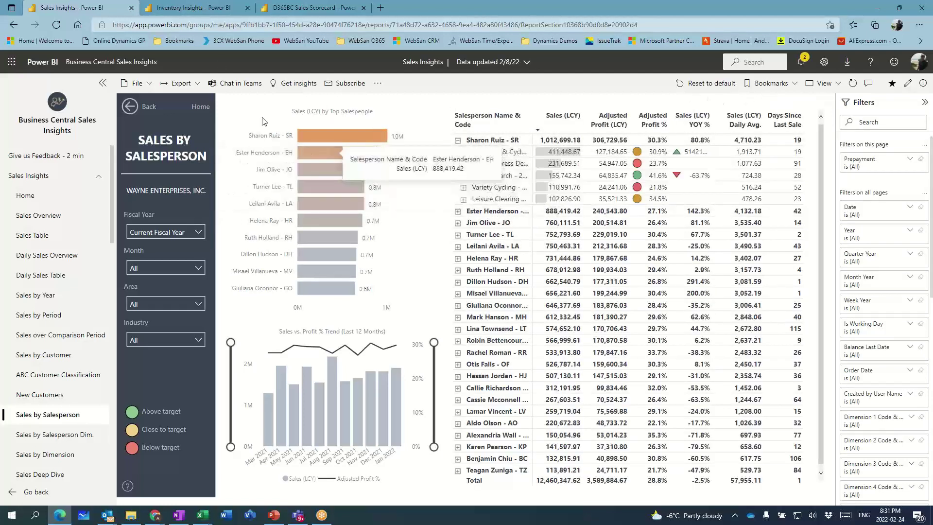
Switch to the Inventory Insights report and examine its Inventory Overview page
click(197, 14)
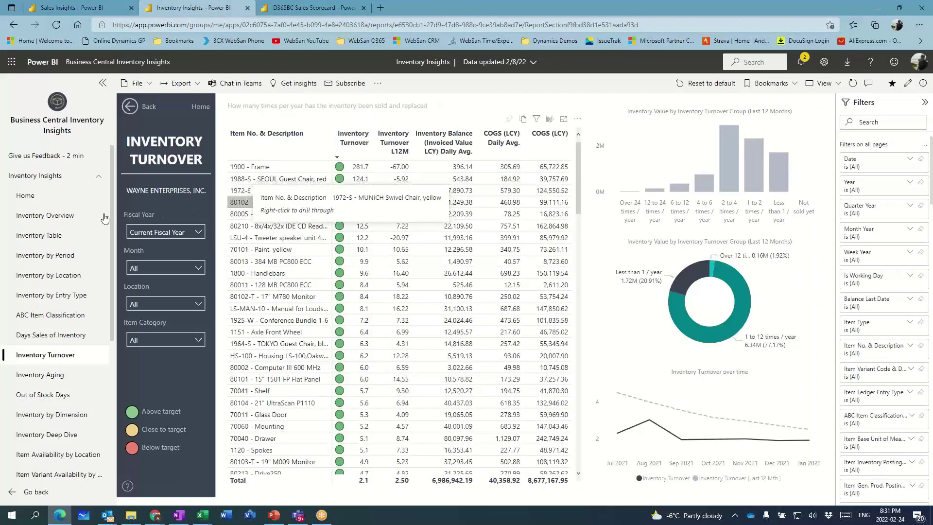
click(56, 214)
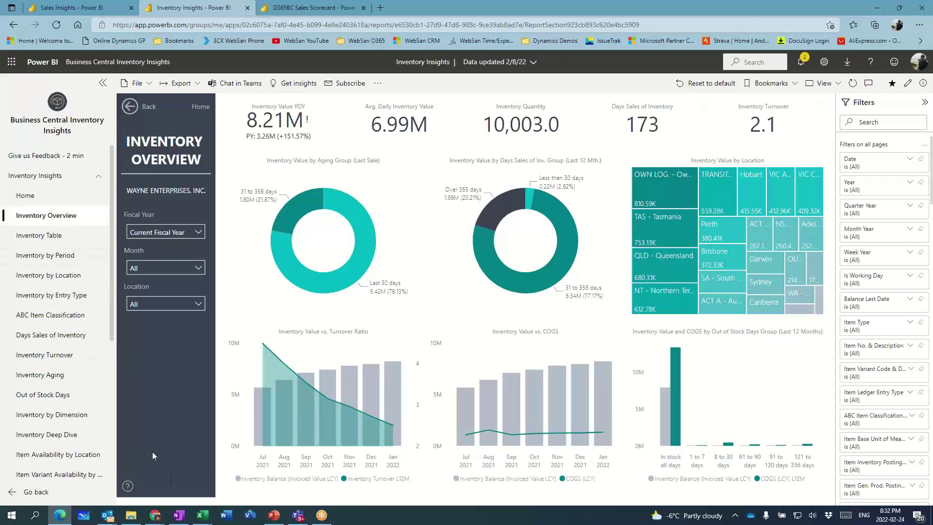
Switch to the Jet Reports GL Consolidated P&L workbook in Excel and examine the company columns on the P&L by Company sheet
click(203, 517)
click(235, 481)
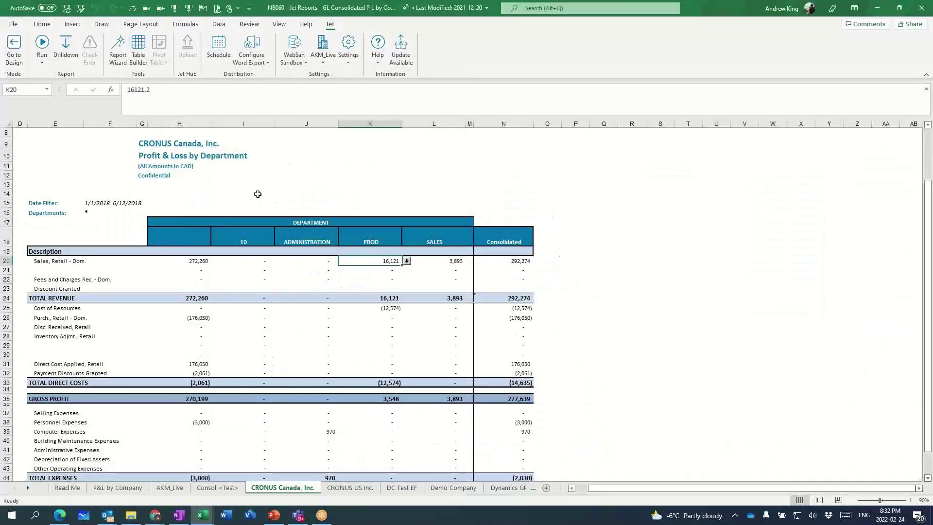
click(107, 488)
scroll(350, 365, left, 5)
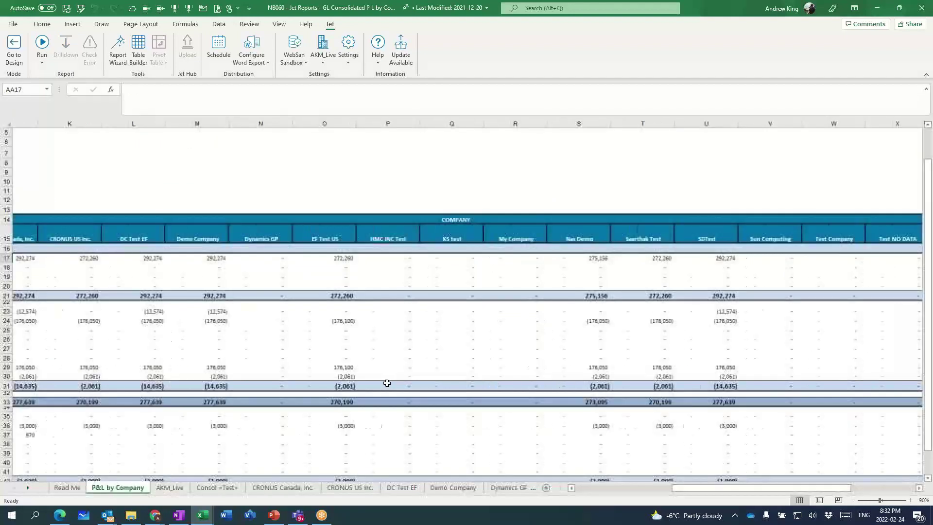
drag(202, 232, 714, 234)
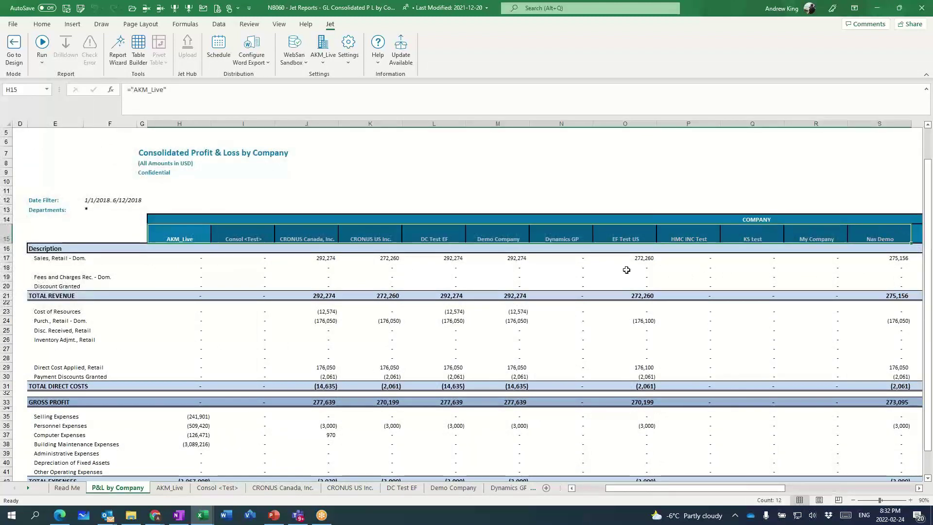
click(396, 261)
click(328, 258)
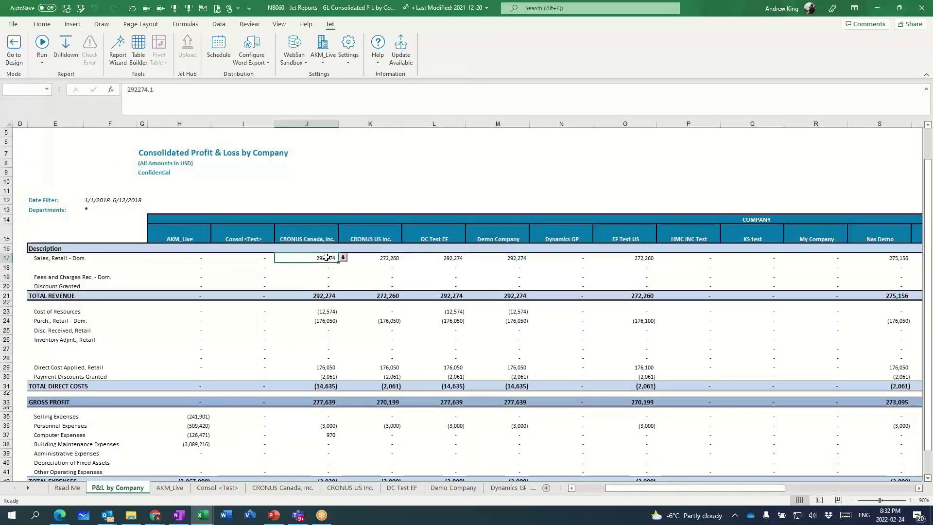
drag(732, 489, 858, 489)
drag(759, 490, 565, 475)
Drill down from the PROD retail sales figure on the CRONUS Canada, Inc. sheet, examine the general ledger entries' amounts, and close them
click(293, 487)
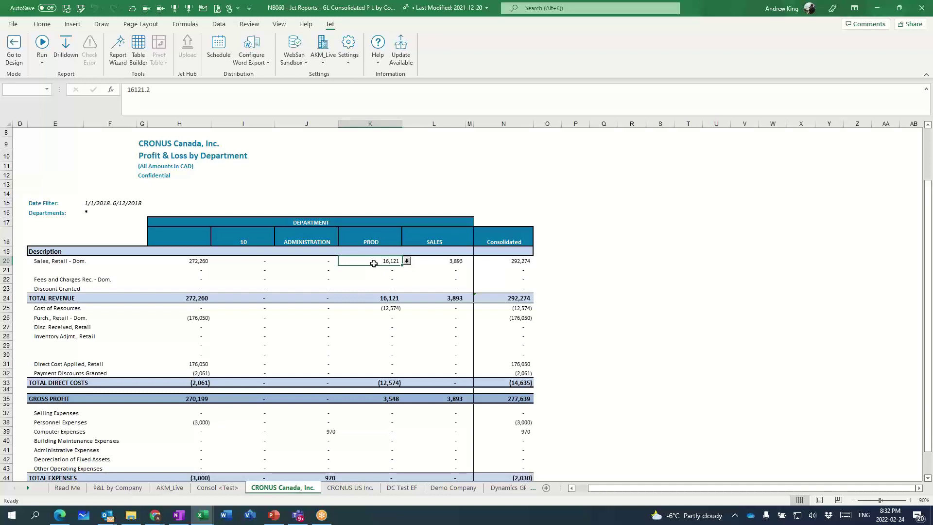
click(407, 262)
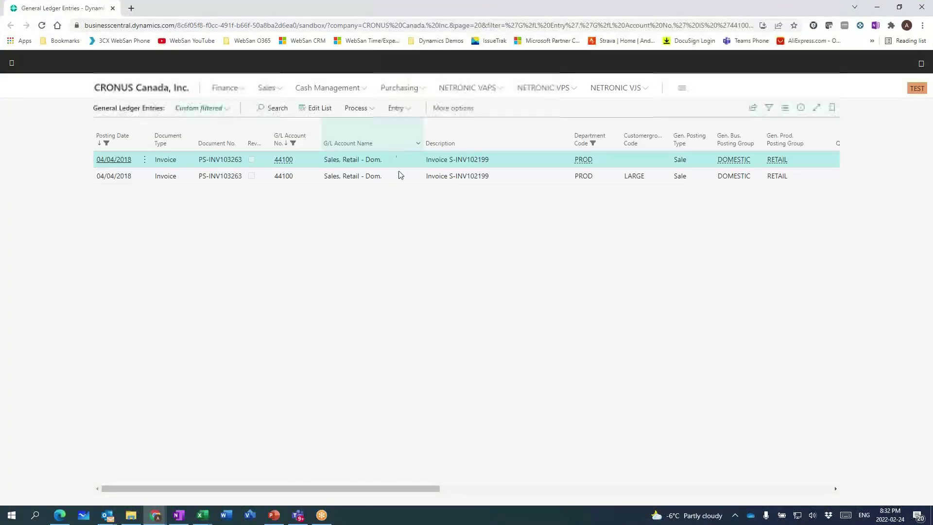
drag(423, 488, 601, 496)
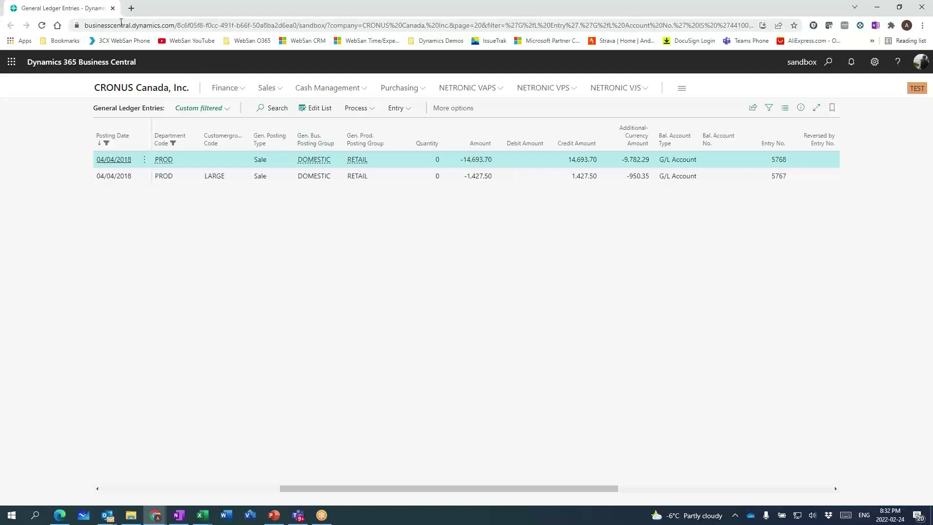
click(112, 8)
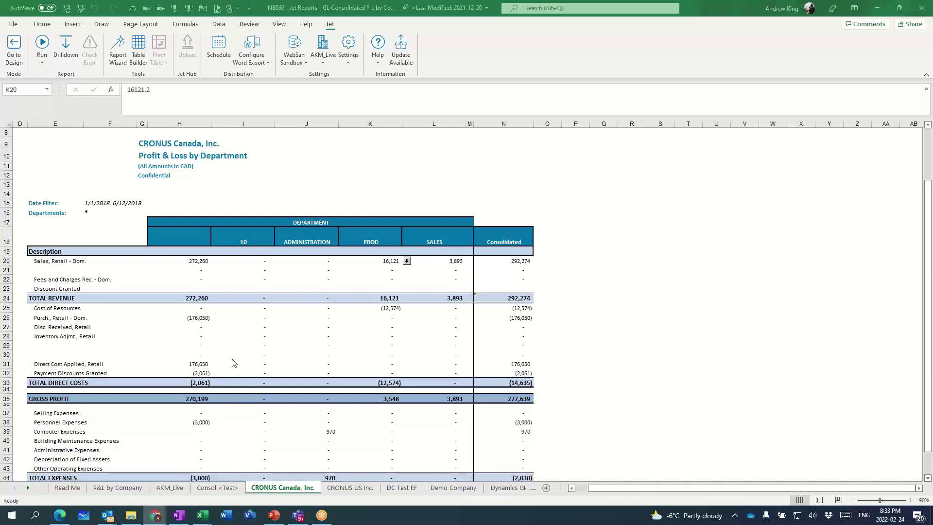
Switch to the Jet Reports executive overview workbook and look through its dashboard's profit and loss, key measures, cash flow and balance sheet sections
mouse_move(202, 515)
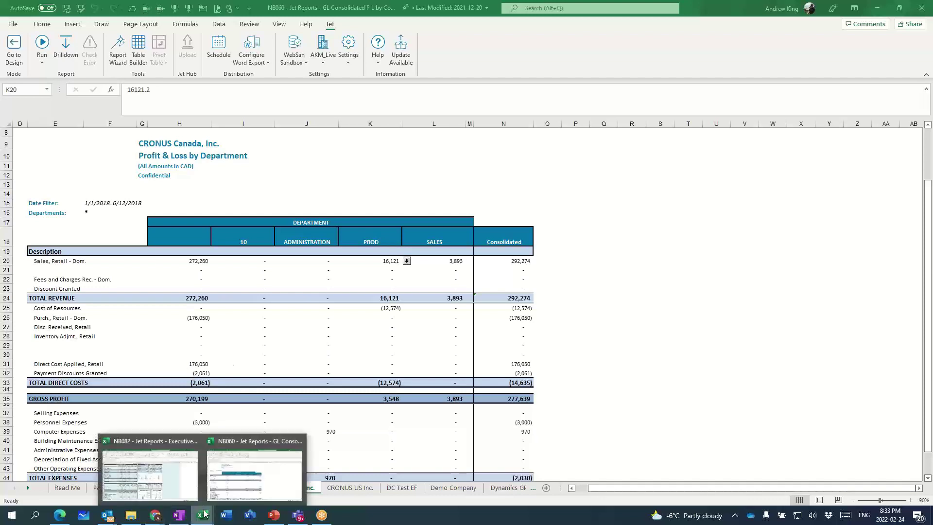
click(187, 479)
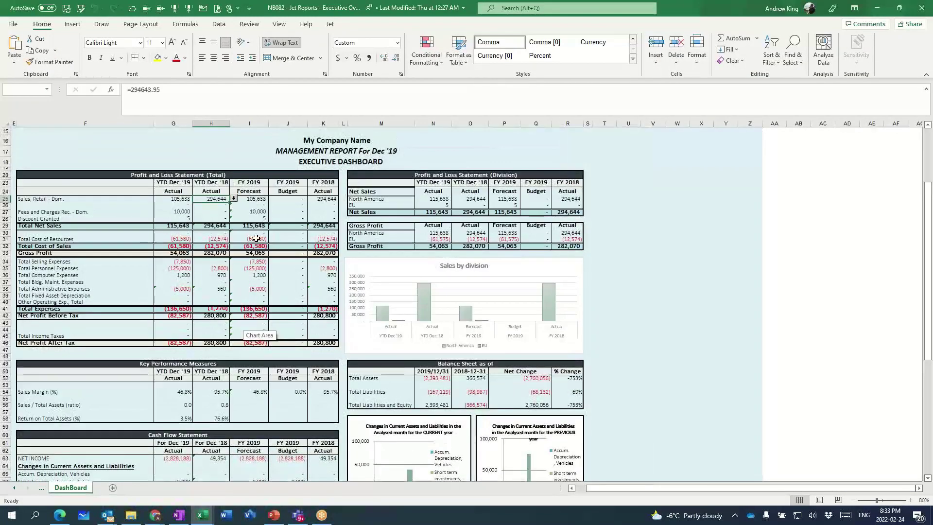
scroll(255, 237, down, 4)
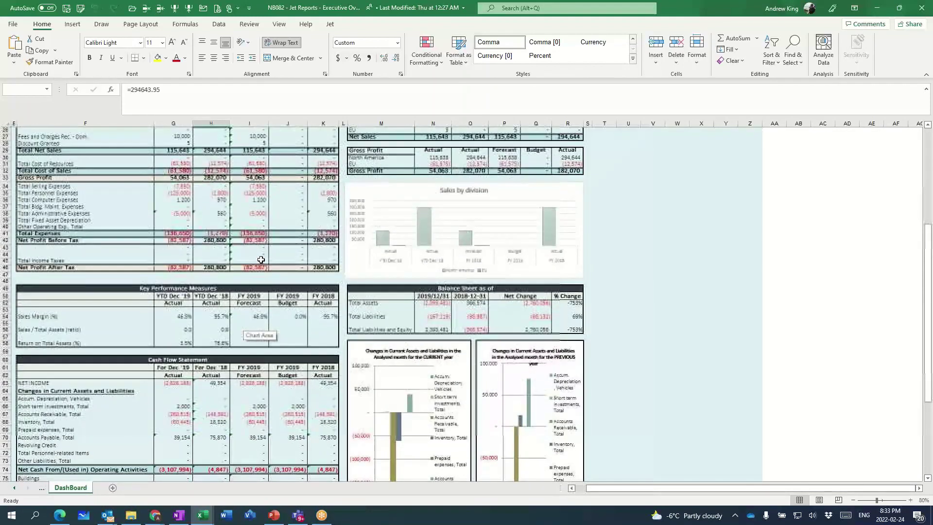
scroll(263, 292, down, 6)
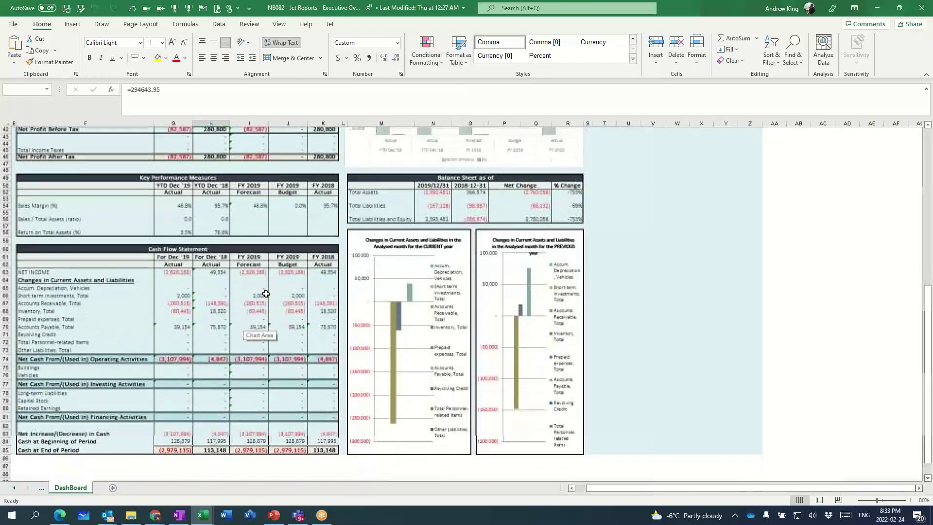
scroll(266, 293, up, 10)
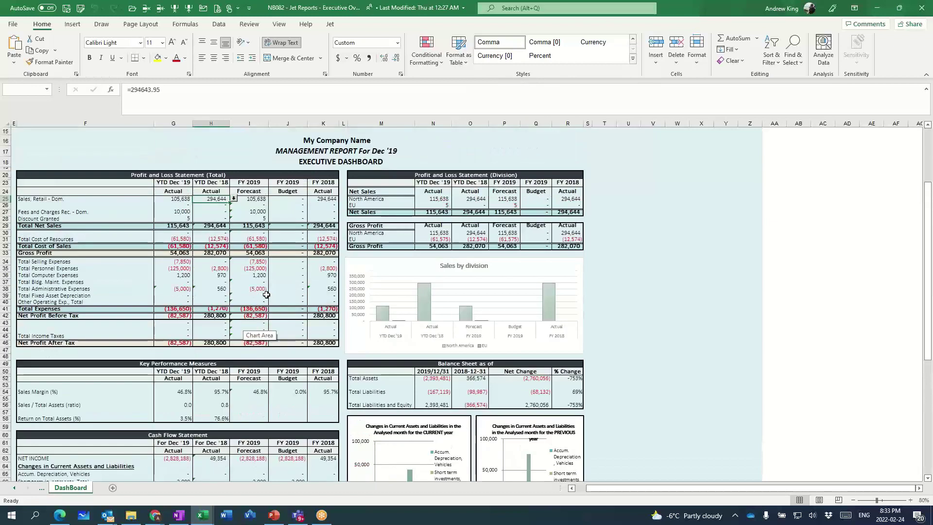
Switch back to Business Central, leave the item card for the CRONUS Canada, Inc. home page, and open the Tell Me search
mouse_move(155, 515)
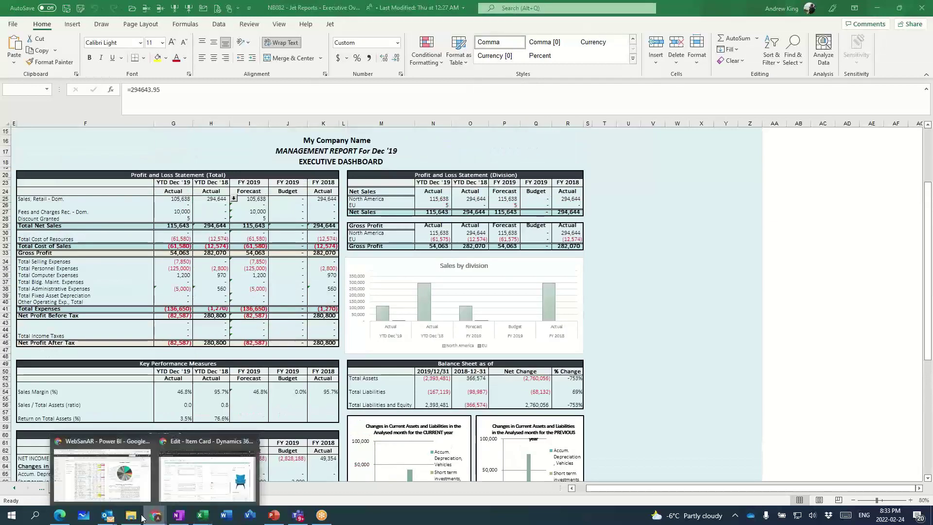
click(179, 480)
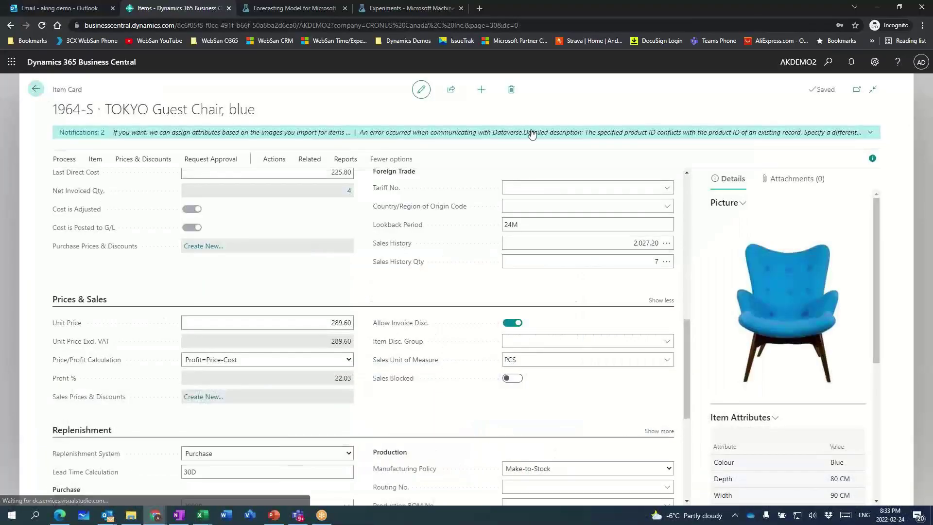
key(Escape)
click(160, 89)
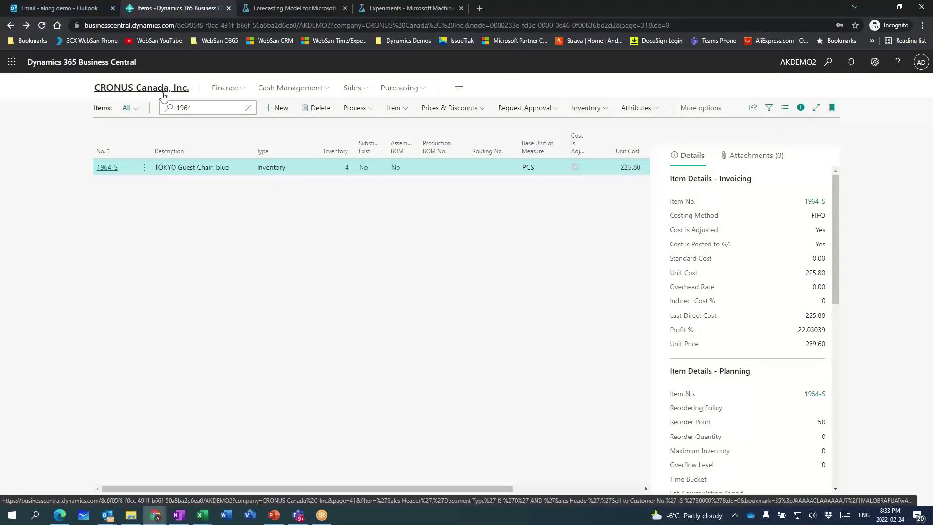
click(828, 62)
text(app)
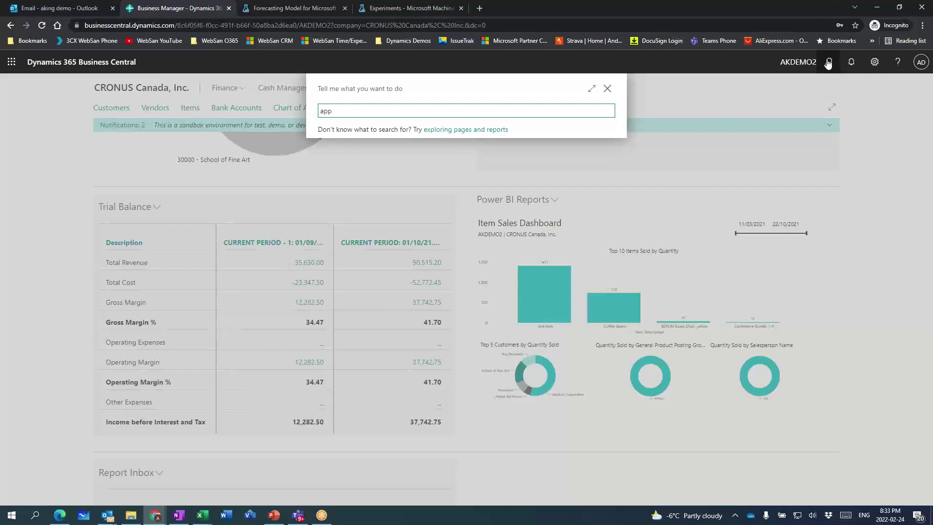
key(BackSpace)
key(BackSpace)
key(BackSpace)
Search for "exten", open the Extension Marketplace, and expand it to the full page width
text(exten)
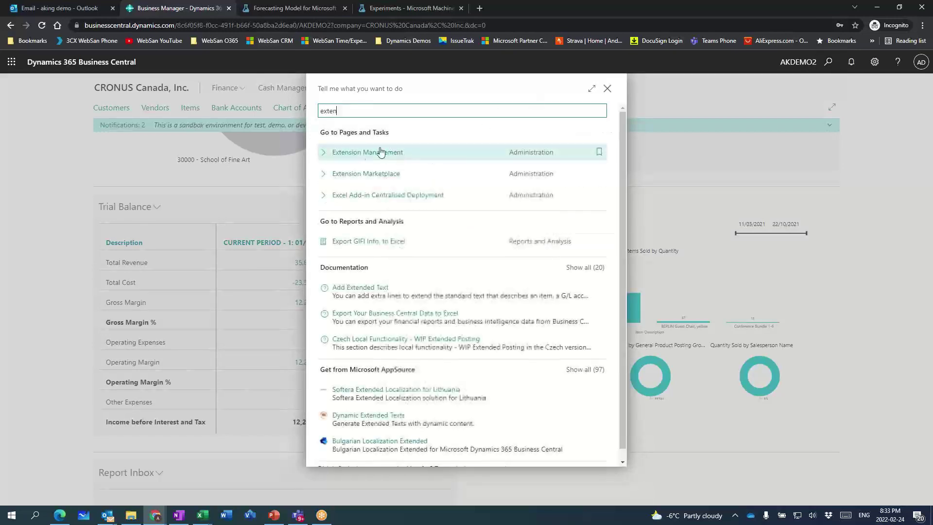
click(366, 177)
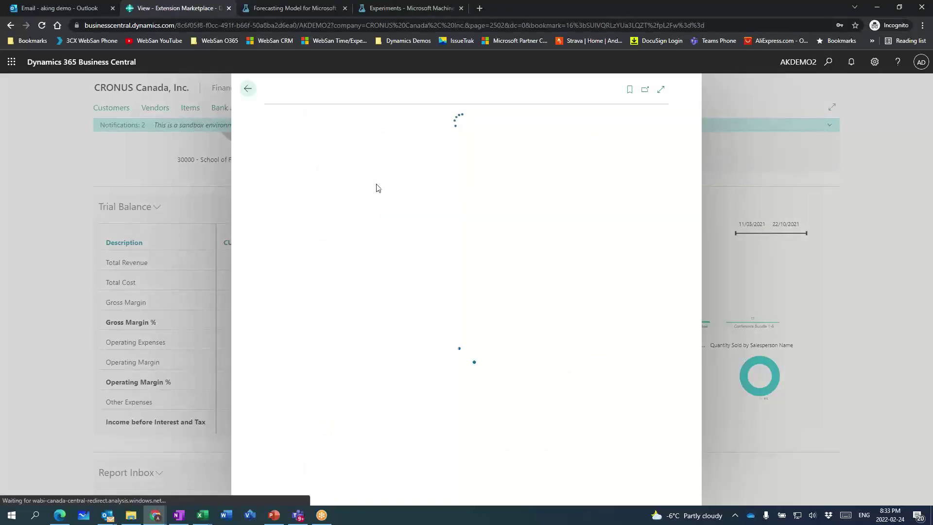
click(661, 90)
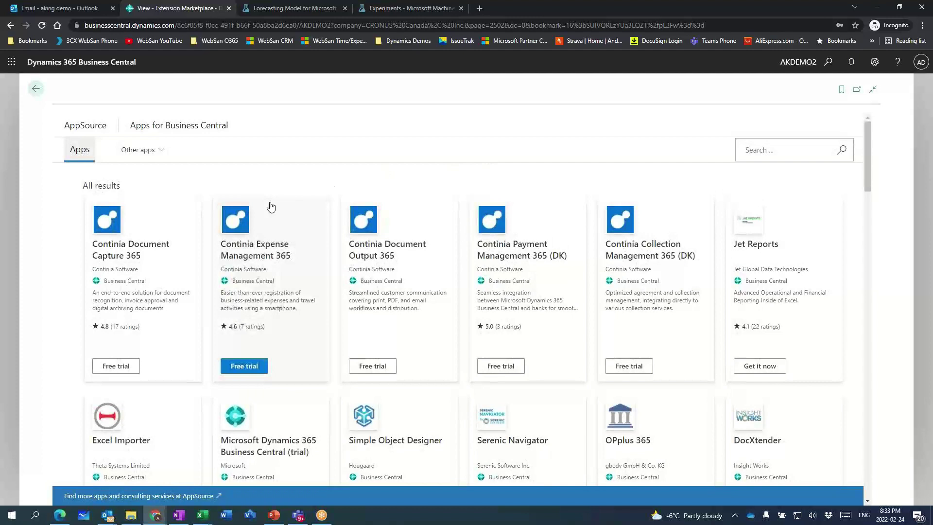
Browse the AppSource apps offered for Business Central in the Extension Marketplace
scroll(417, 235, down, 1)
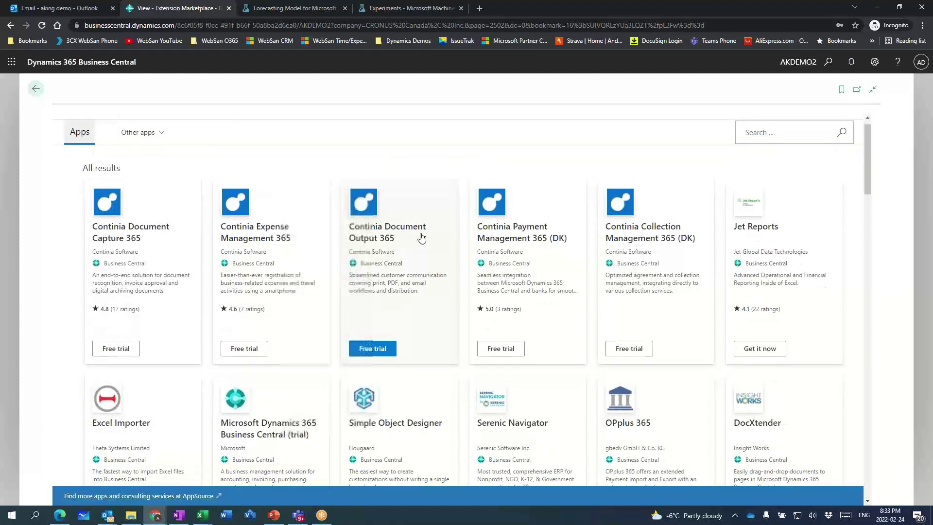
scroll(357, 247, up, 1)
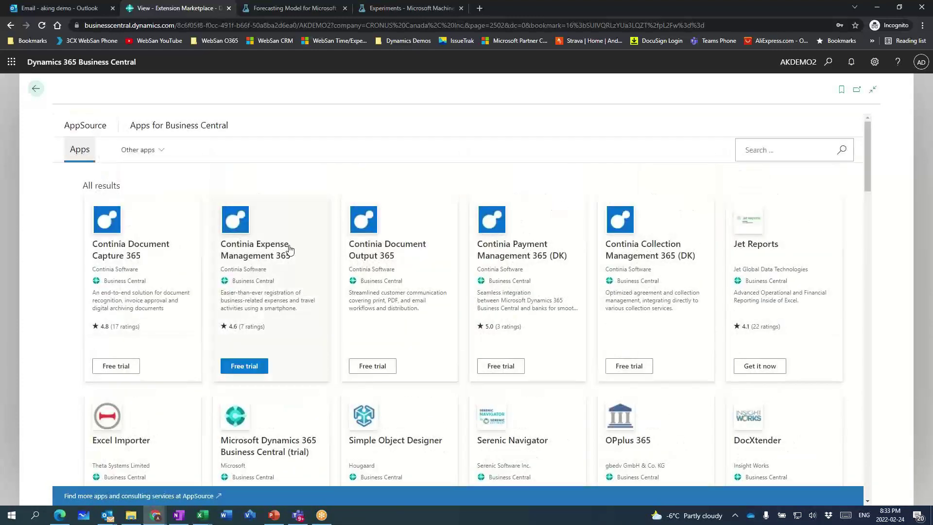
scroll(386, 247, down, 1)
scroll(388, 249, down, 4)
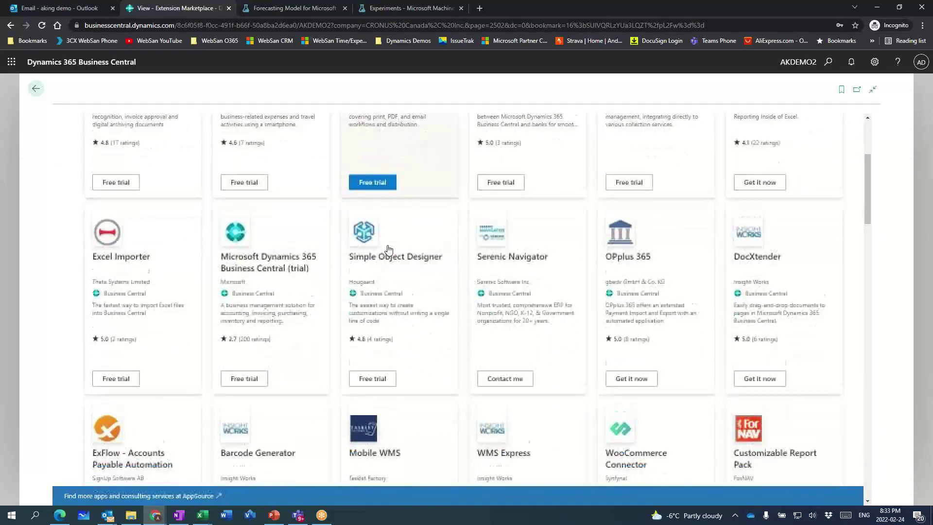
scroll(388, 249, down, 3)
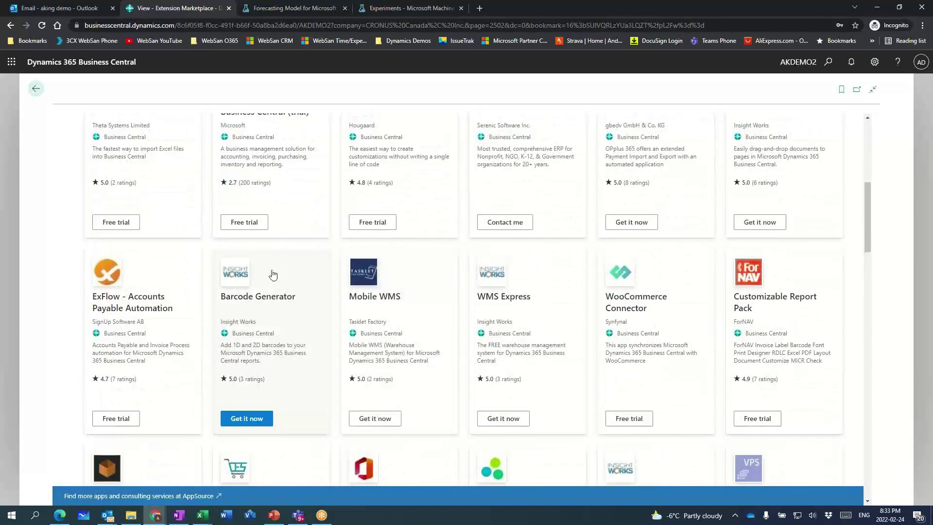
scroll(359, 283, down, 5)
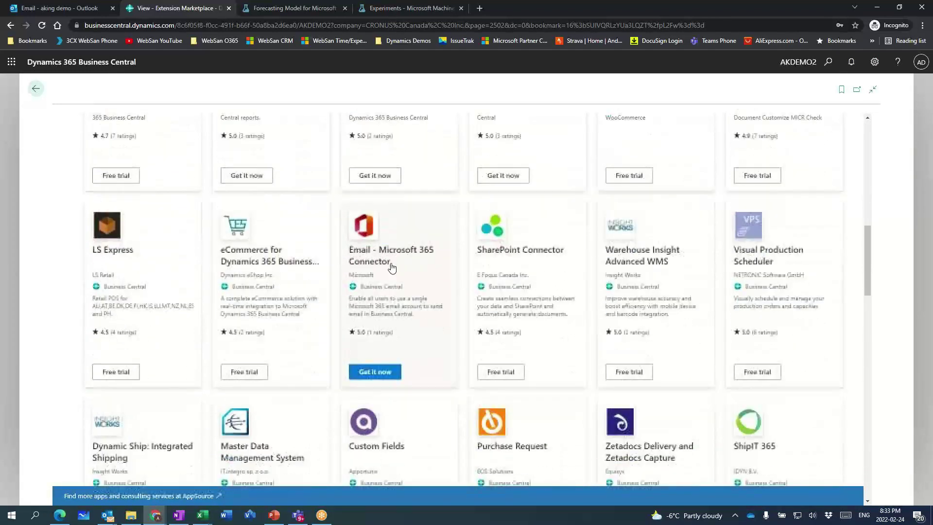
Leave the Extension Marketplace, search Tell Me for "extens", open Extension Management, and expand the Installed Extensions list to full width
scroll(410, 262, up, 15)
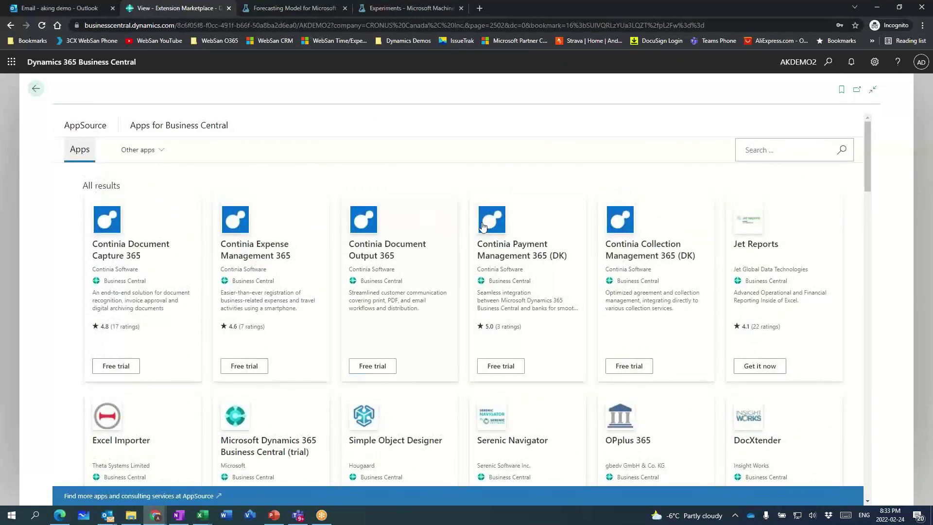
click(35, 88)
click(828, 62)
text(extens)
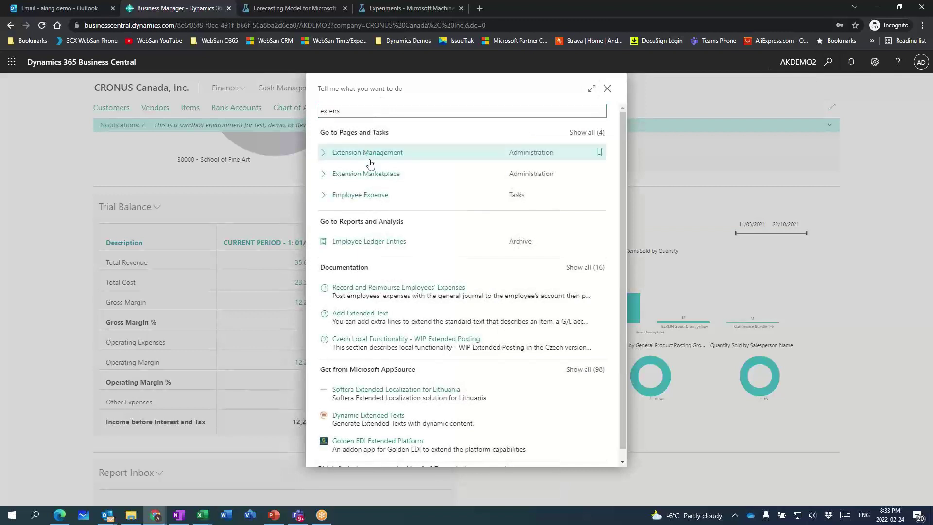
click(368, 152)
click(661, 90)
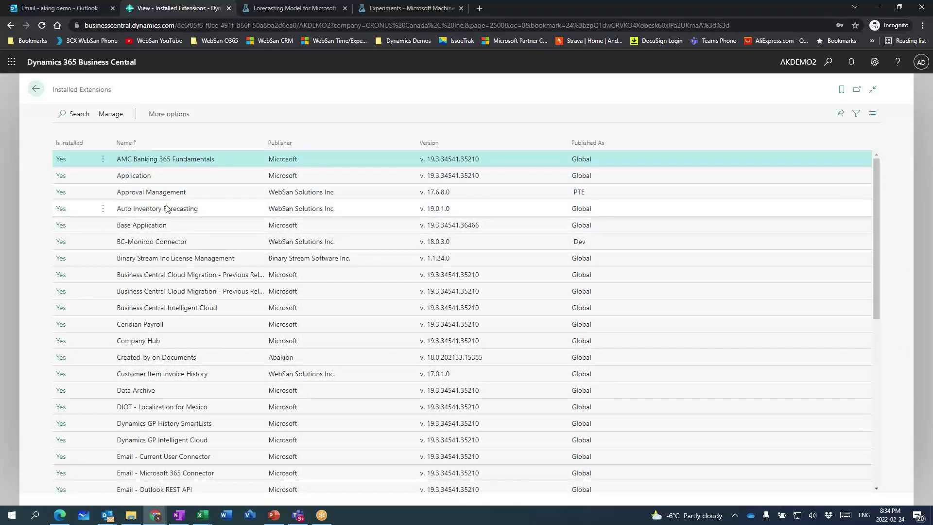
Look through the names, publishers and versions in the Installed Extensions list, and return to the upper part of the CRONUS Canada, Inc. home page
scroll(187, 288, down, 3)
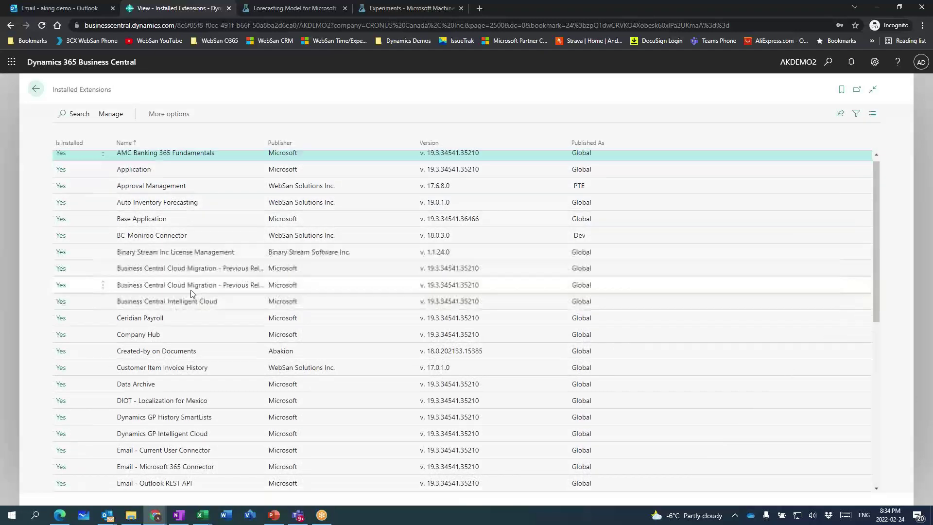
scroll(187, 276, down, 6)
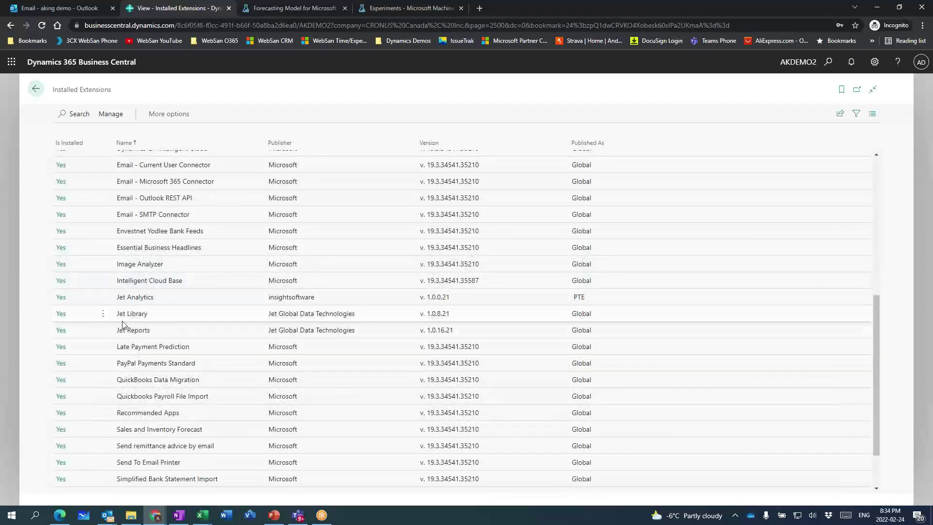
scroll(165, 312, down, 2)
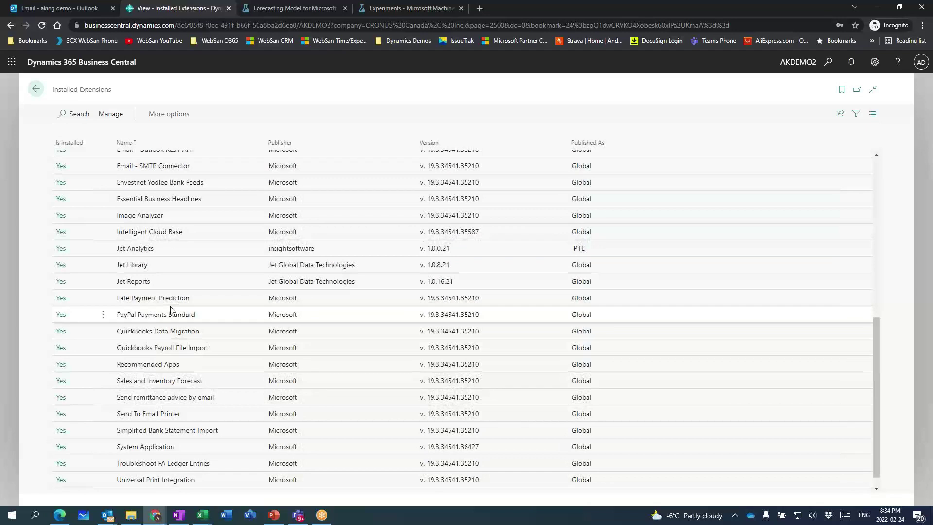
scroll(173, 304, up, 9)
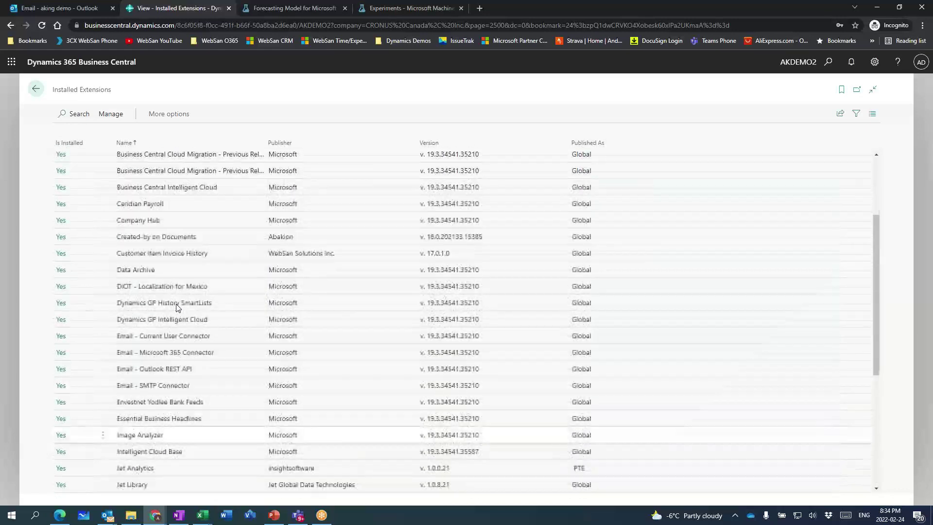
scroll(187, 224, up, 2)
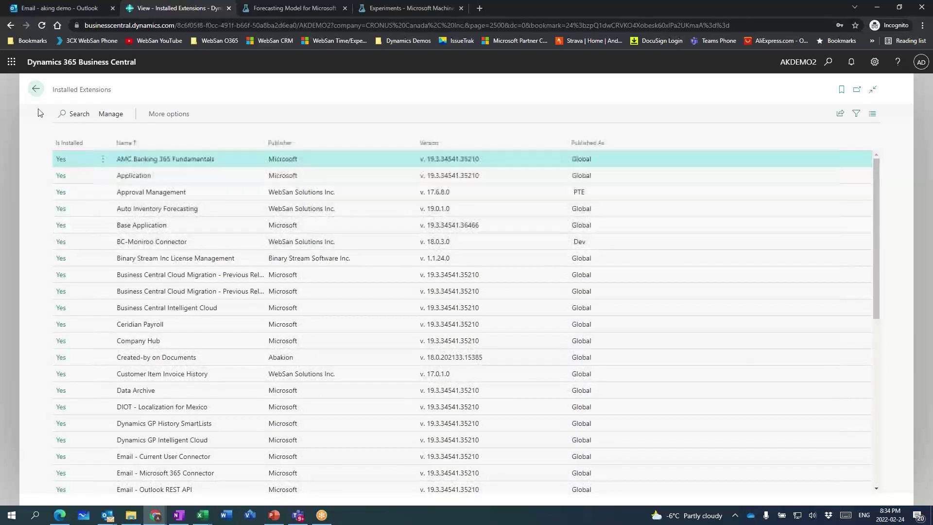
click(35, 90)
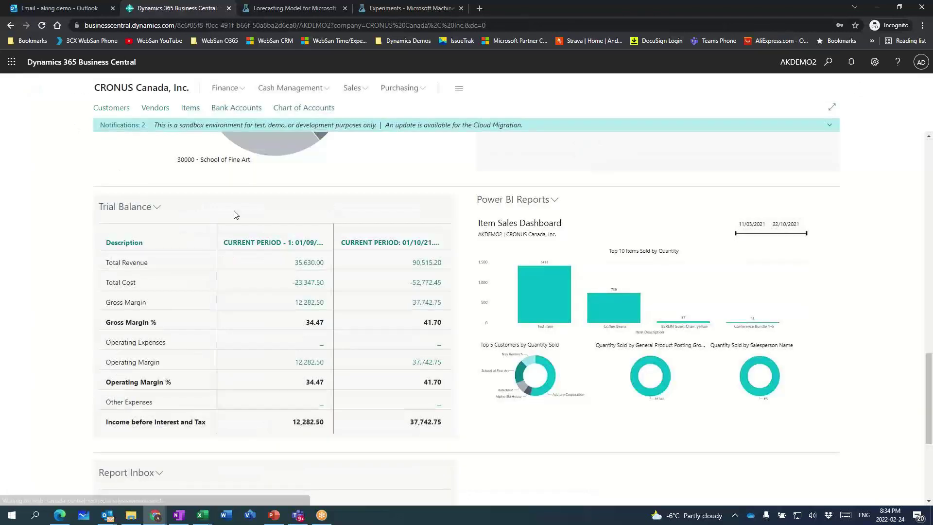
scroll(470, 333, up, 15)
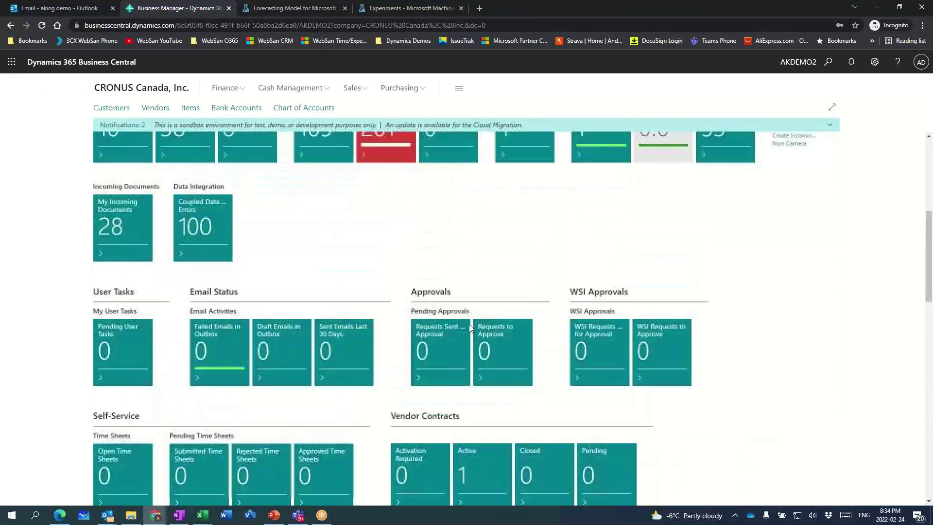